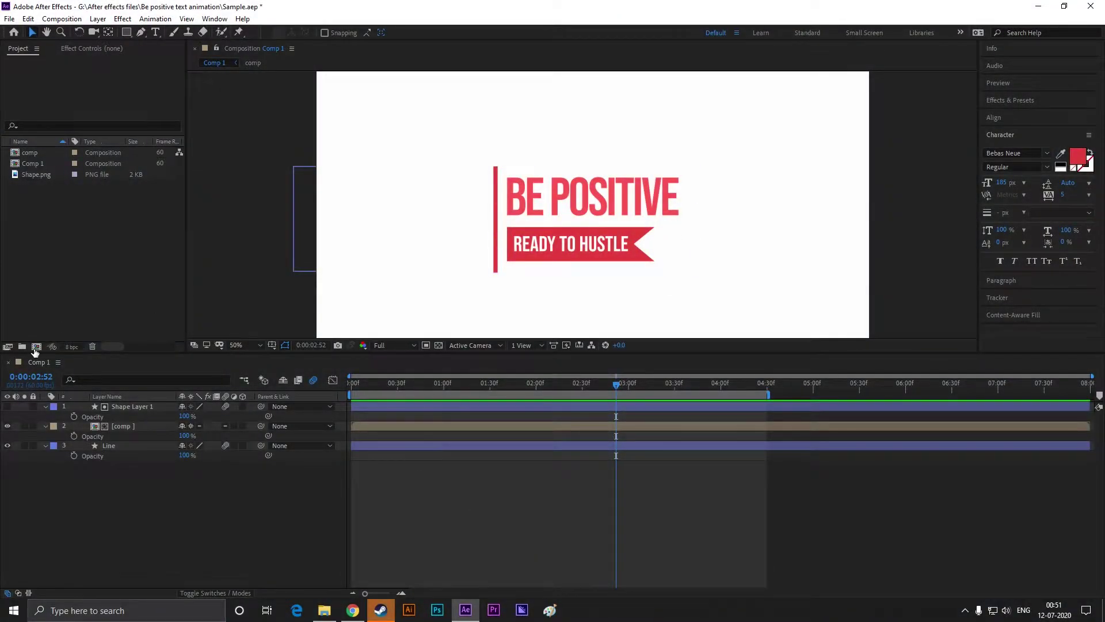
Create a new composition named "text animation" at 1920 x 1080 px, 60 fps, with a duration of 0:00:06:00
left_click(35, 347)
type("te")
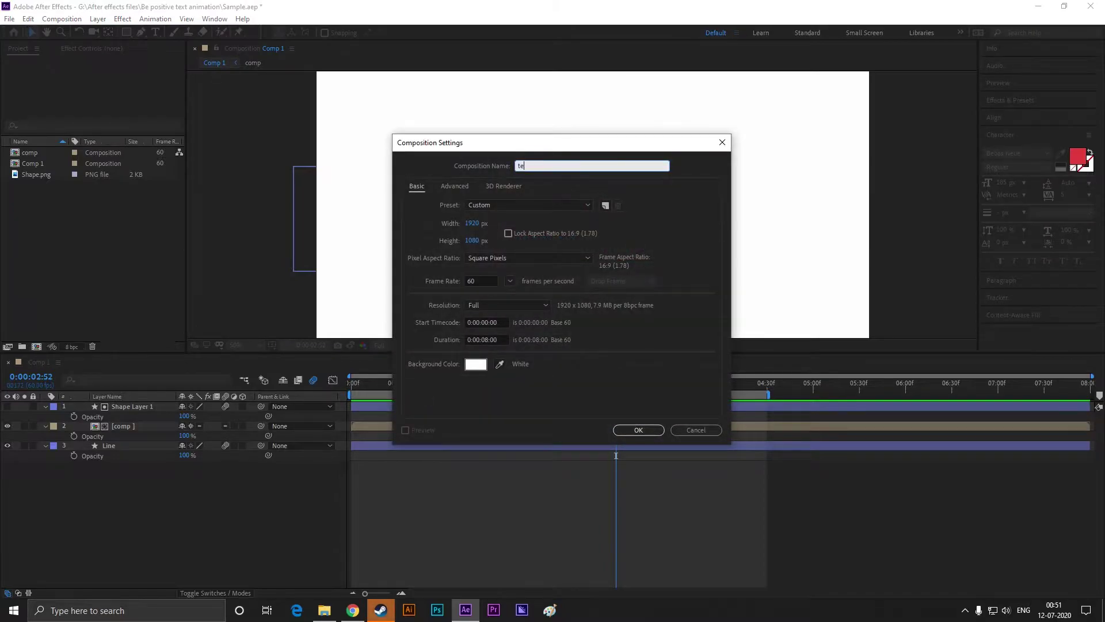
type("xt animation")
left_click(502, 339)
type("6")
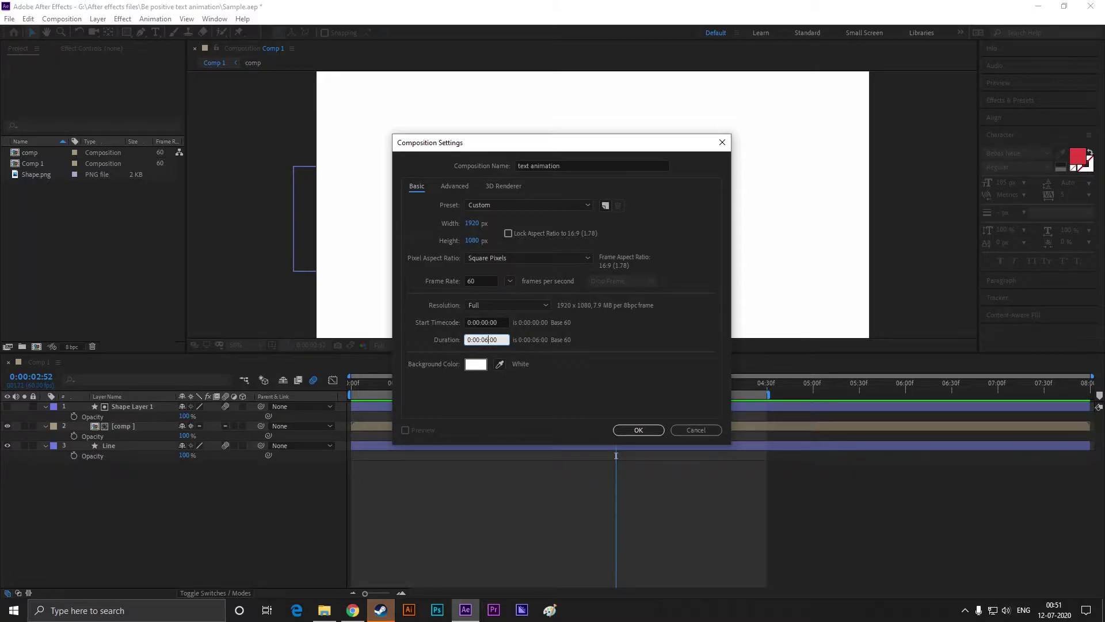
left_click(630, 429)
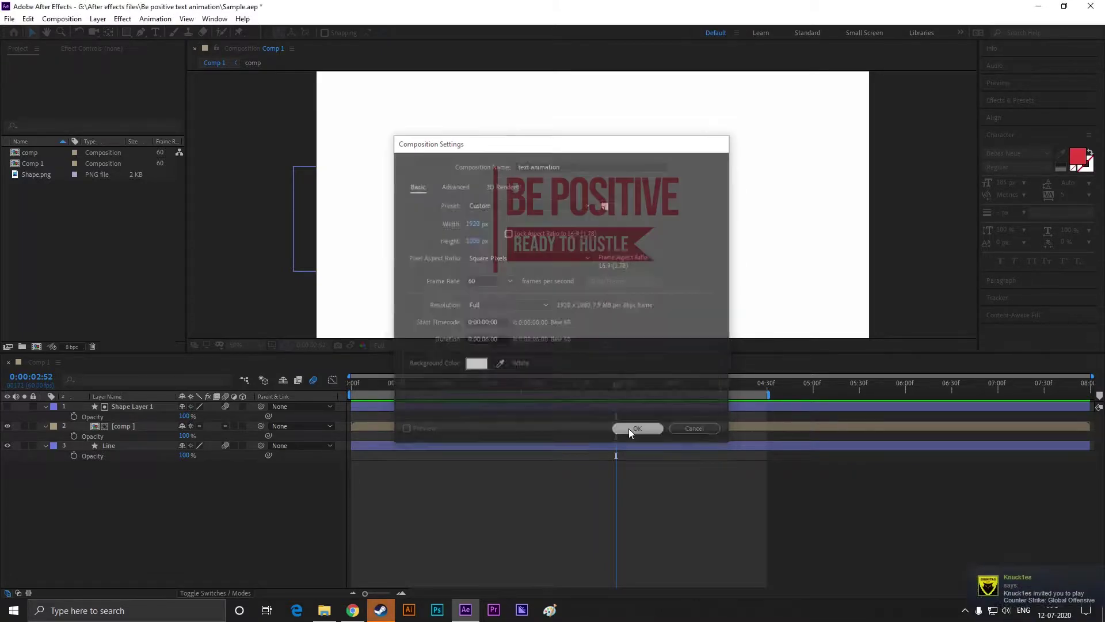
left_click_drag(526, 356, 524, 402)
left_click(533, 257)
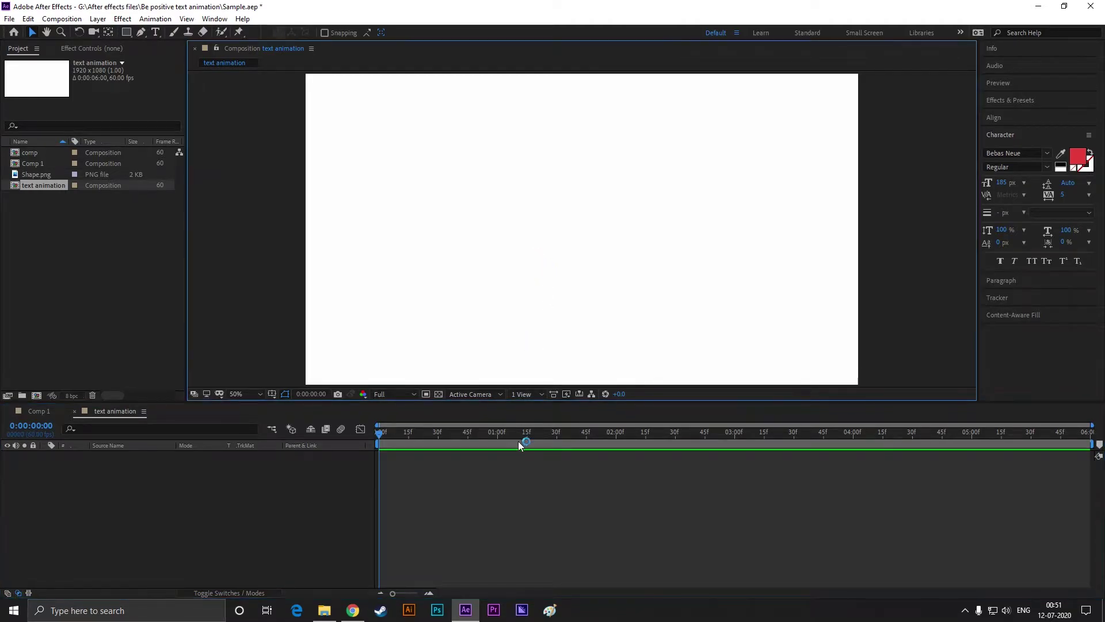
Add a text layer reading BE POSITIVE near the middle of the composition
left_click(155, 34)
left_click(499, 231)
type("B")
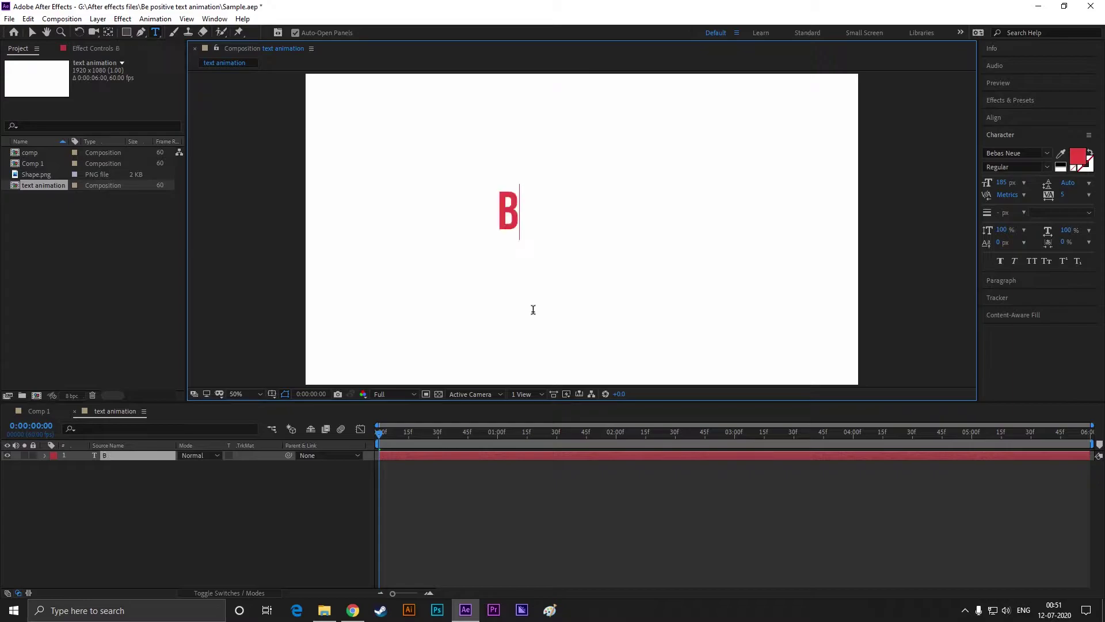
type("E POSITIVE")
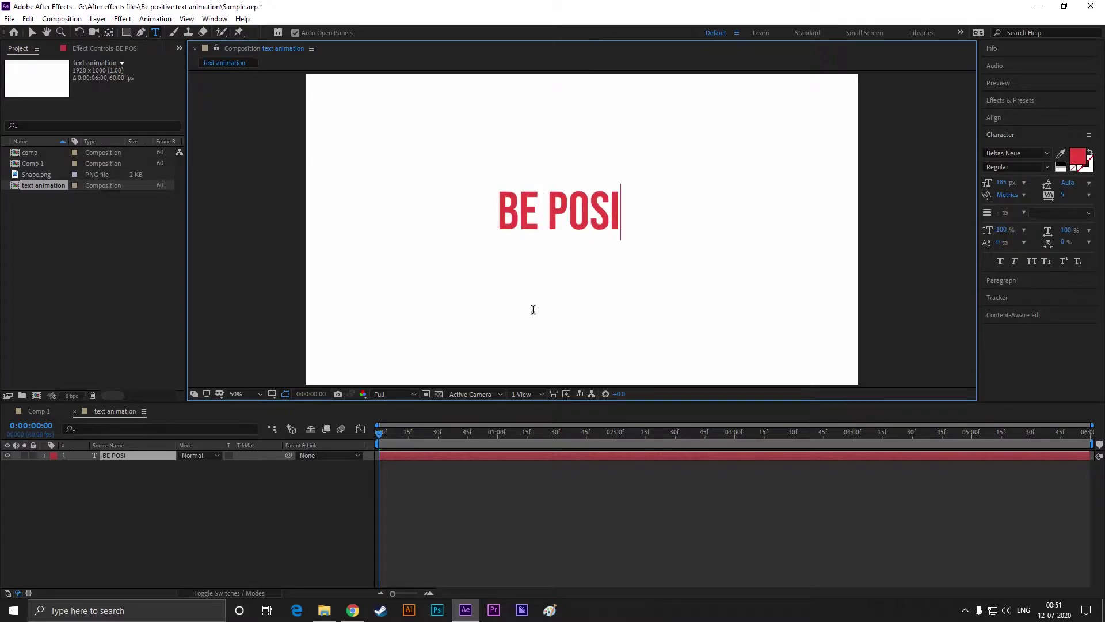
left_click(32, 32)
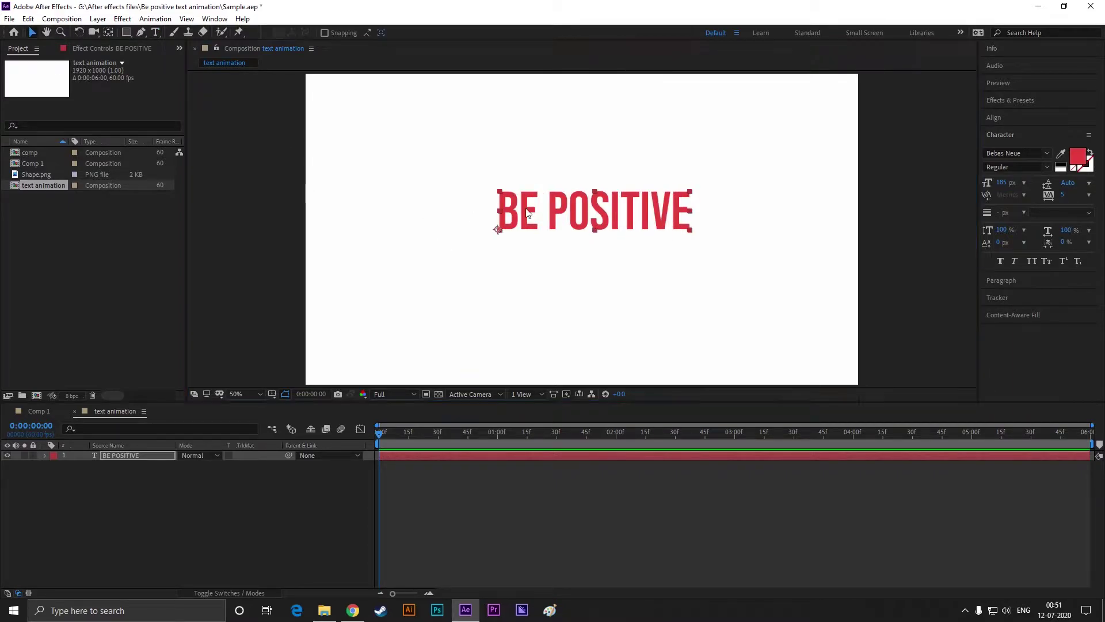
Centre the BE POSITIVE text horizontally and vertically in the composition and scale it down slightly
left_click(994, 117)
left_click(1009, 148)
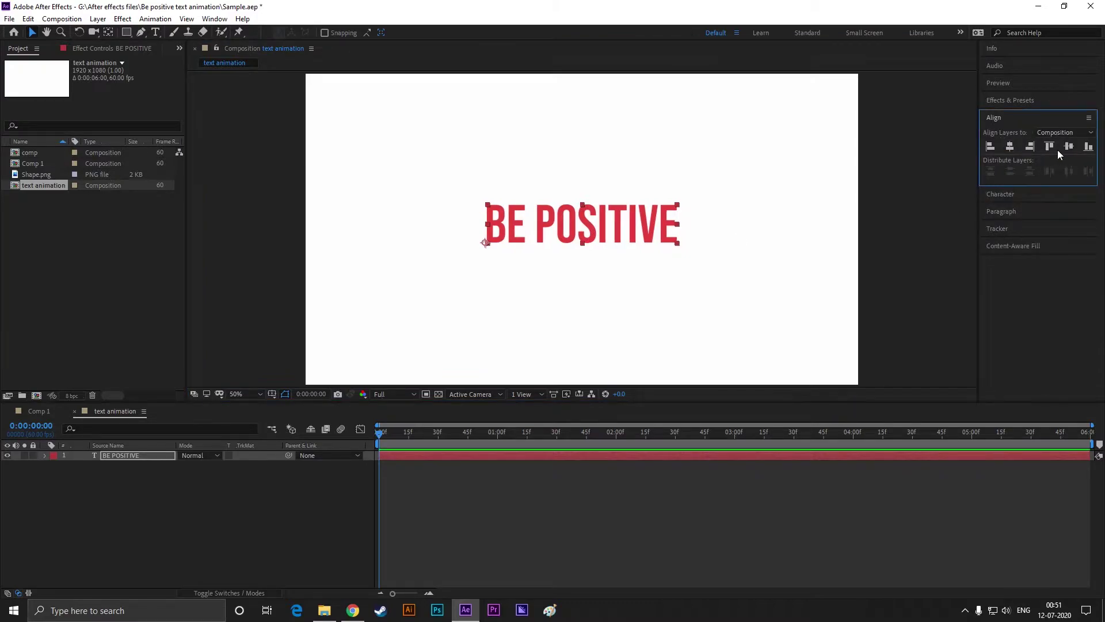
left_click(1067, 148)
key("space")
mouse_move(558, 281)
left_mouse_down()
mouse_move(521, 298)
mouse_move(546, 276)
left_mouse_up()
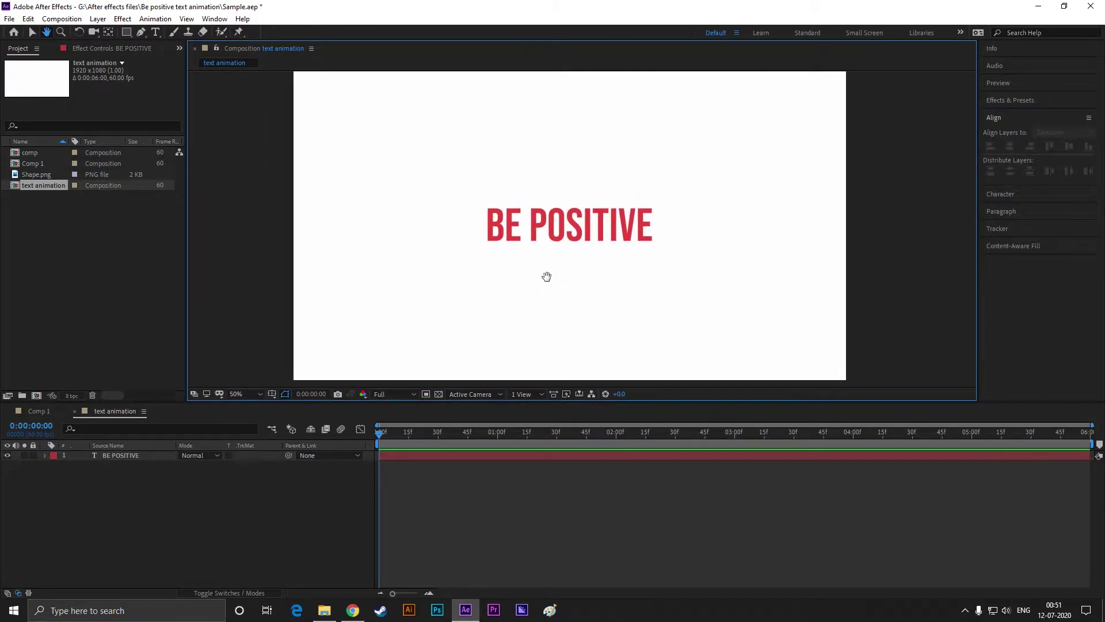
Add a Tracking text animator to the BE POSITIVE layer
left_click(124, 474)
left_click(577, 221)
left_click(507, 288)
left_click(110, 456)
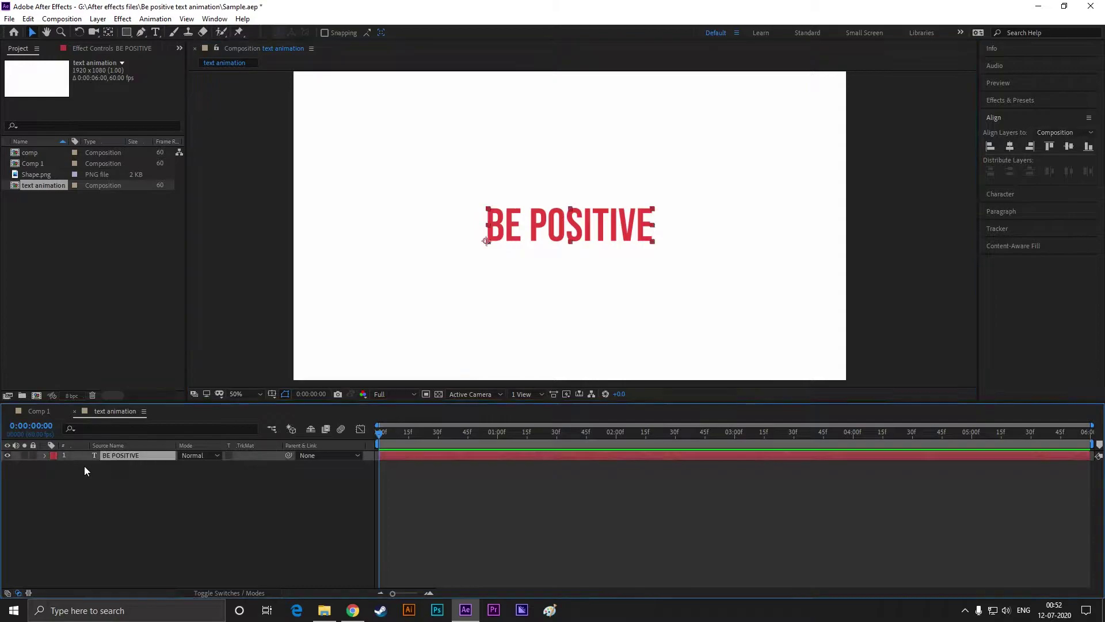
left_click(68, 490)
left_click(276, 465)
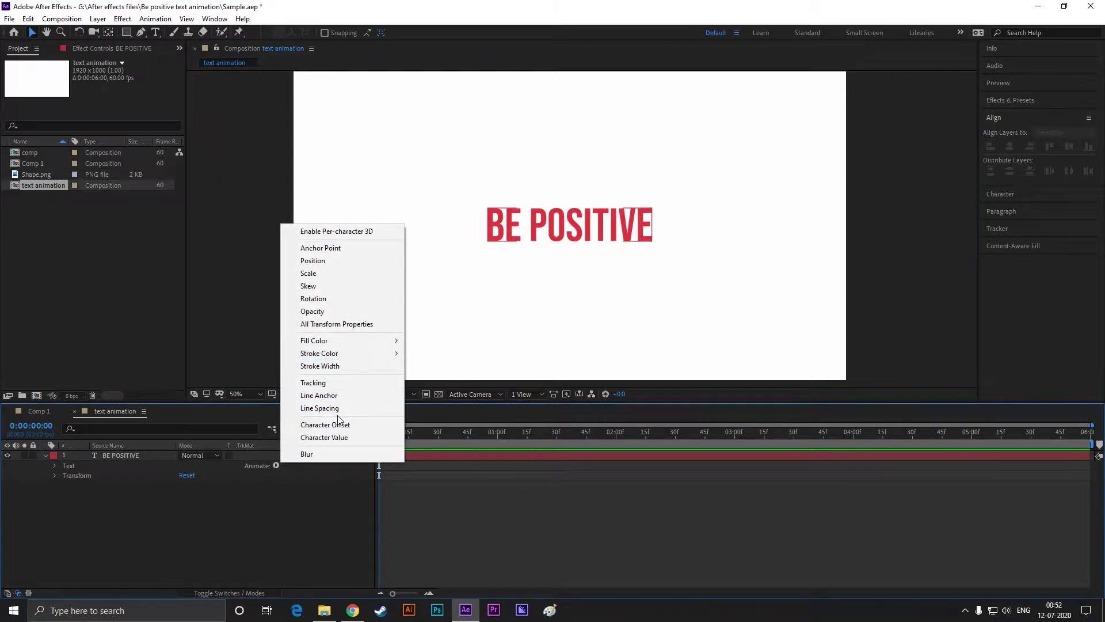
left_click(335, 384)
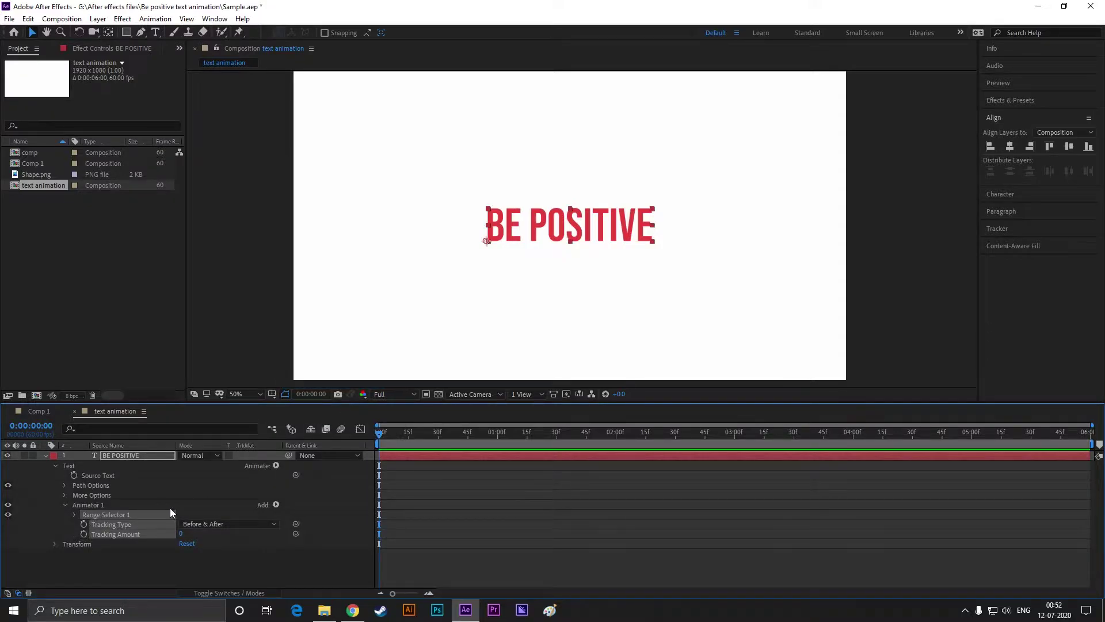
Add the Position and Opacity properties to Animator 1 of the BE POSITIVE layer
left_click(275, 504)
mouse_move(311, 509)
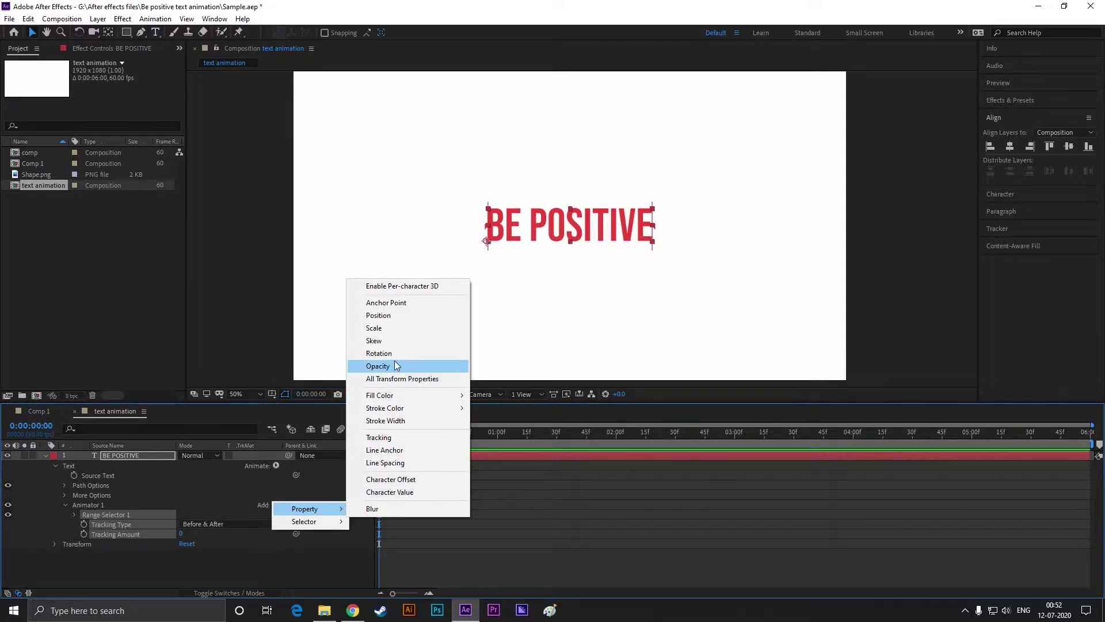
left_click(379, 315)
left_click(277, 505)
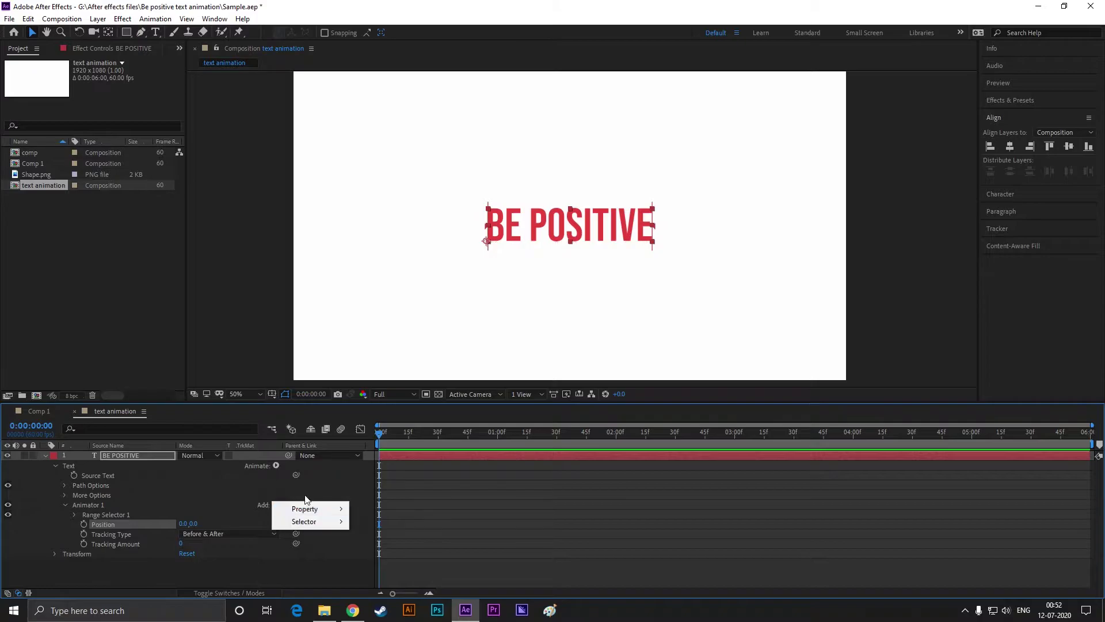
mouse_move(306, 509)
left_click(381, 367)
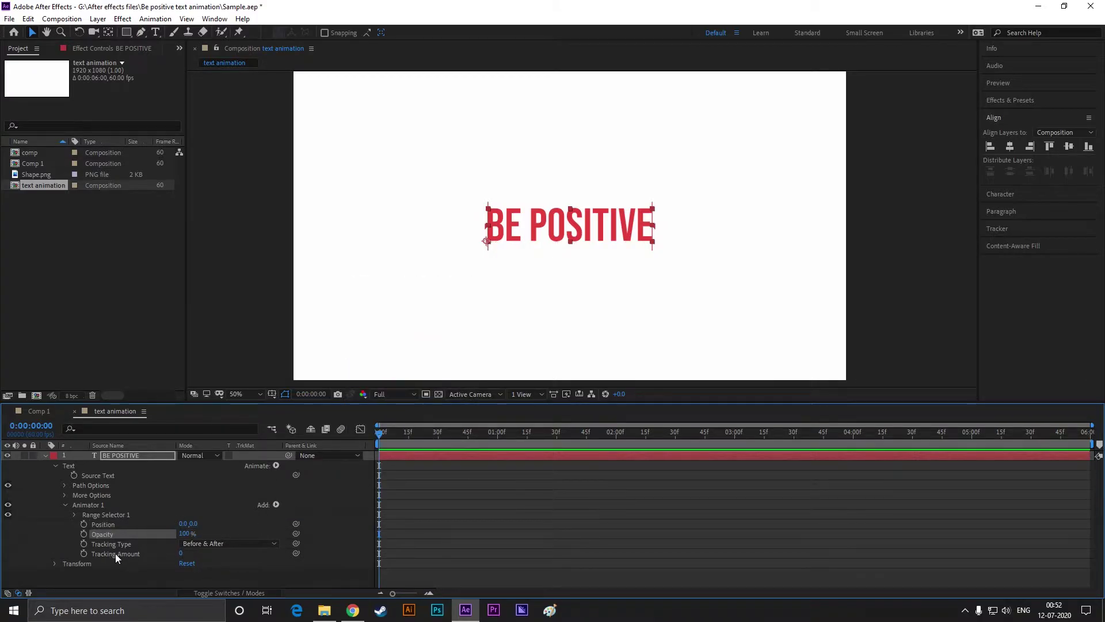
Set the animator's Position to 0.0, -90.0 and its Opacity to 0%, leaving out a trial Tracking Amount change
left_click_drag(181, 555, 202, 555)
key("ctrl+z")
left_click_drag(193, 525, 104, 531)
Keyframe the Range Selector's End at 100% at the composition start and 0% at frame 30
left_click(74, 514)
left_click(171, 534)
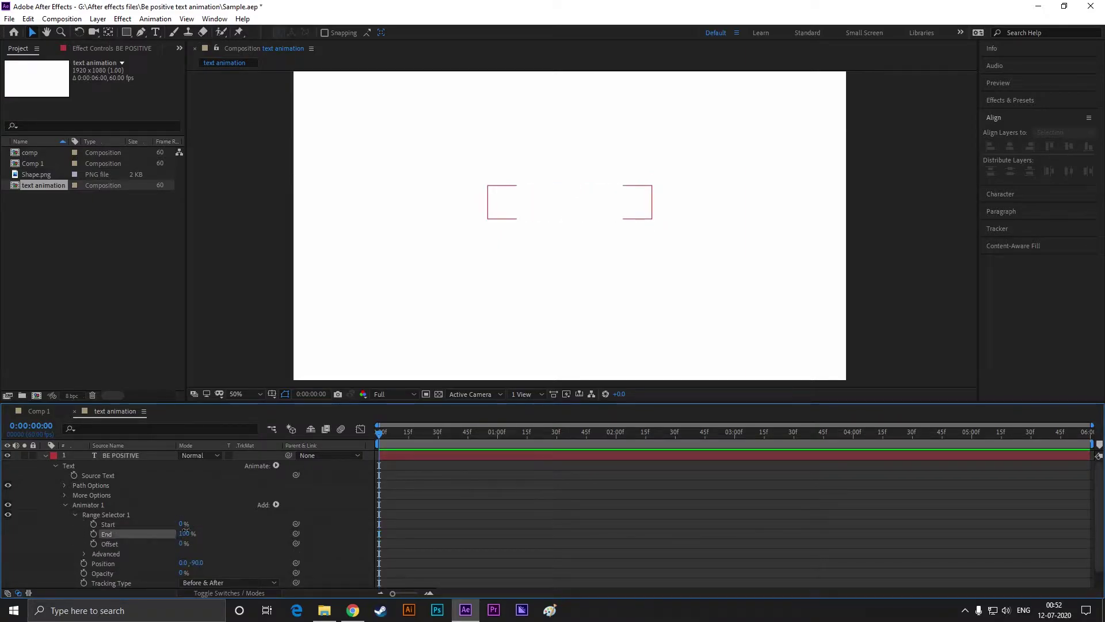
mouse_move(206, 529)
left_mouse_down()
mouse_move(164, 532)
mouse_move(214, 533)
left_mouse_up()
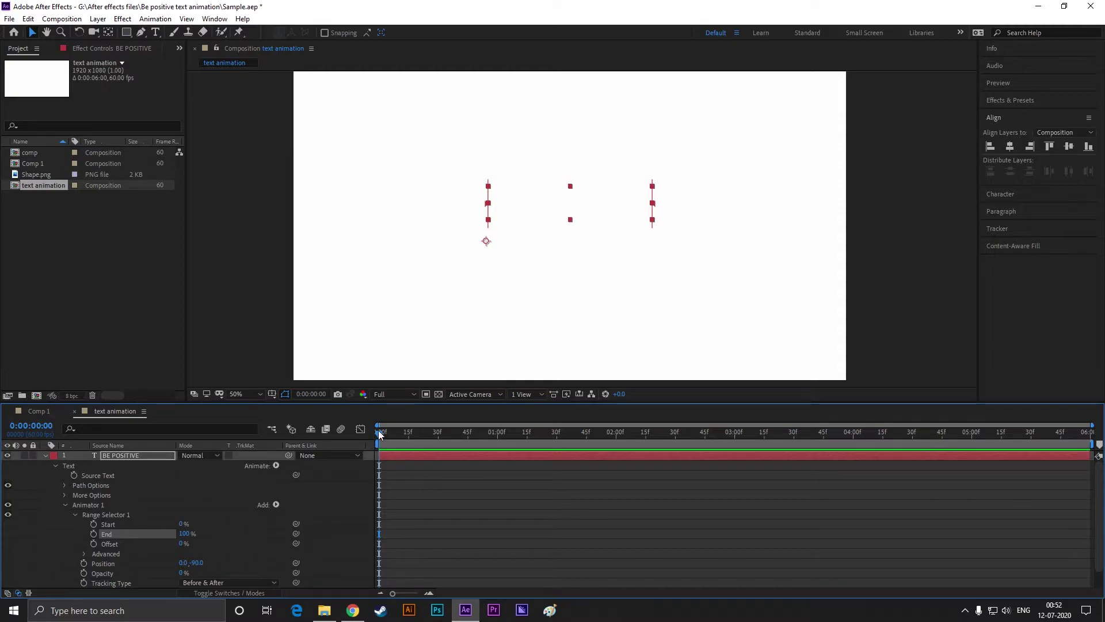
left_click_drag(379, 436, 438, 436)
left_click_drag(185, 536, 95, 540)
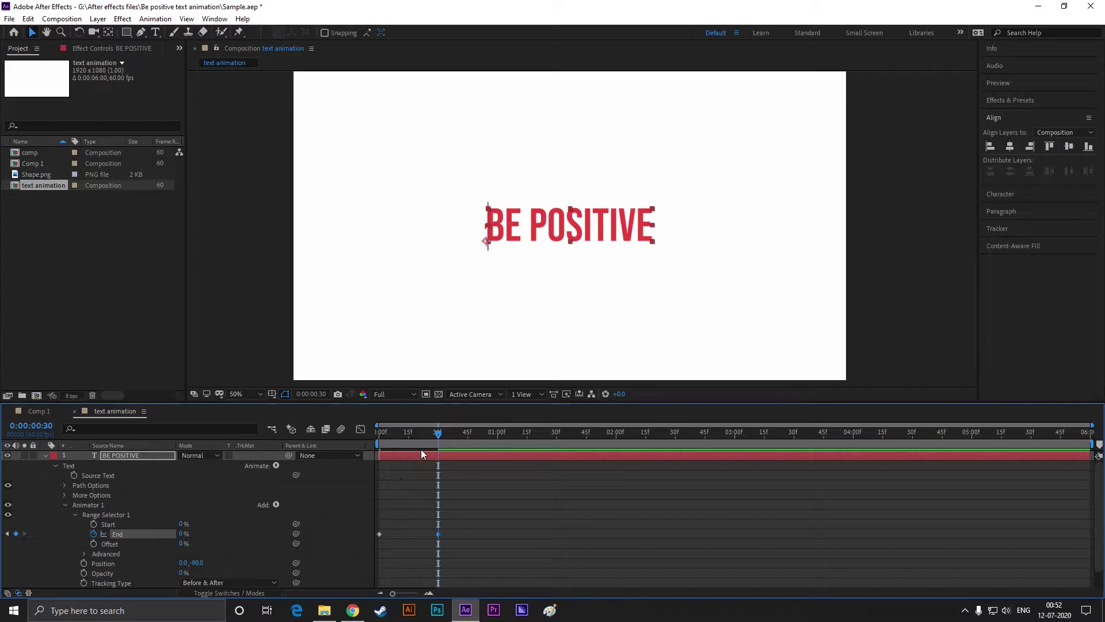
Preview the text reveal and apply Easy Ease to both End keyframes of the Range Selector
left_click_drag(437, 436, 357, 443)
key("space")
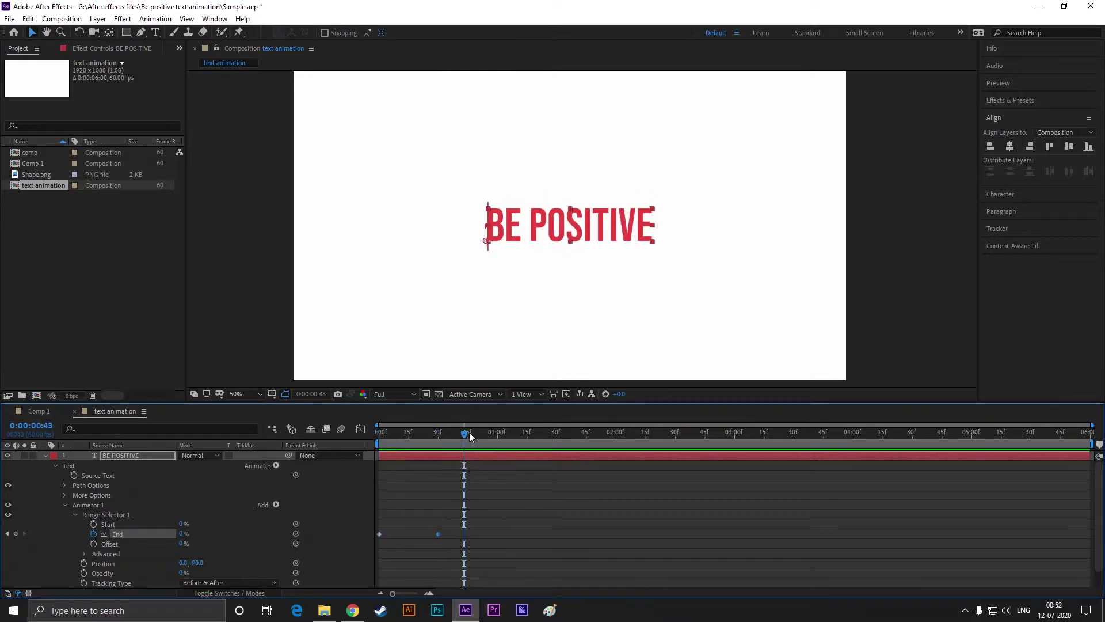
left_click_drag(459, 510, 354, 562)
key("space")
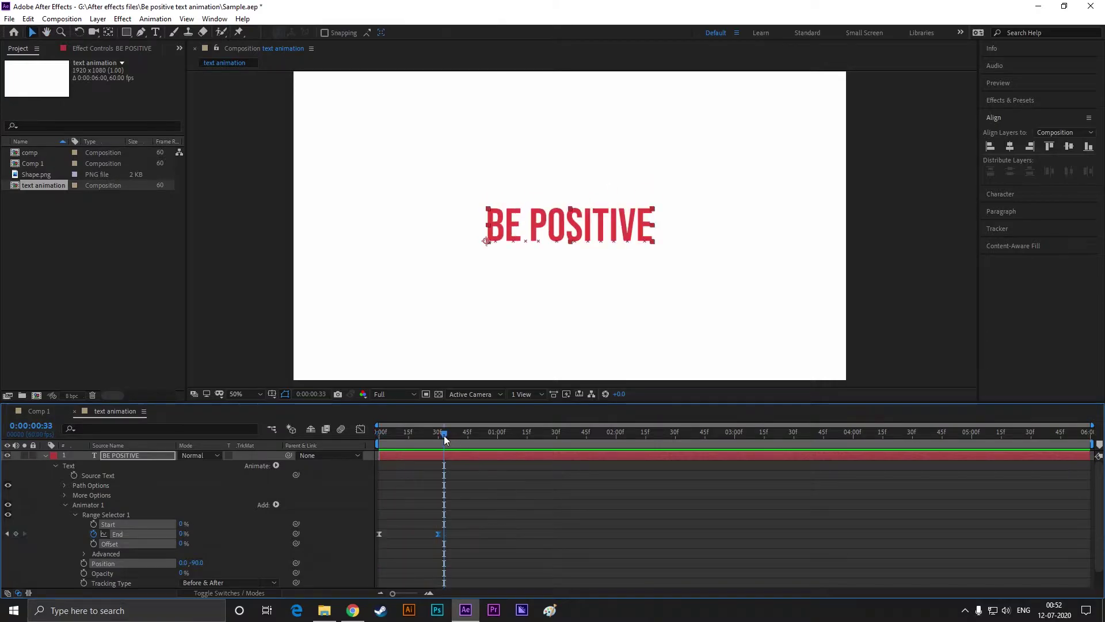
Scrub and play back the eased BE POSITIVE reveal from the start
left_click(386, 436)
left_click_drag(385, 437, 376, 436)
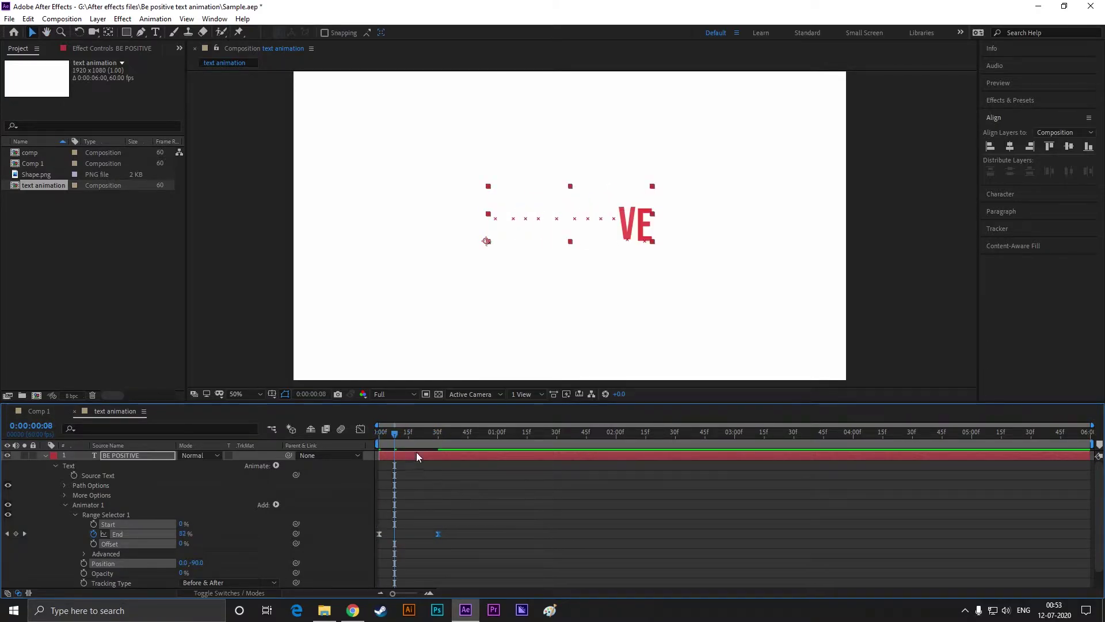
left_click_drag(394, 436, 334, 442)
key("space")
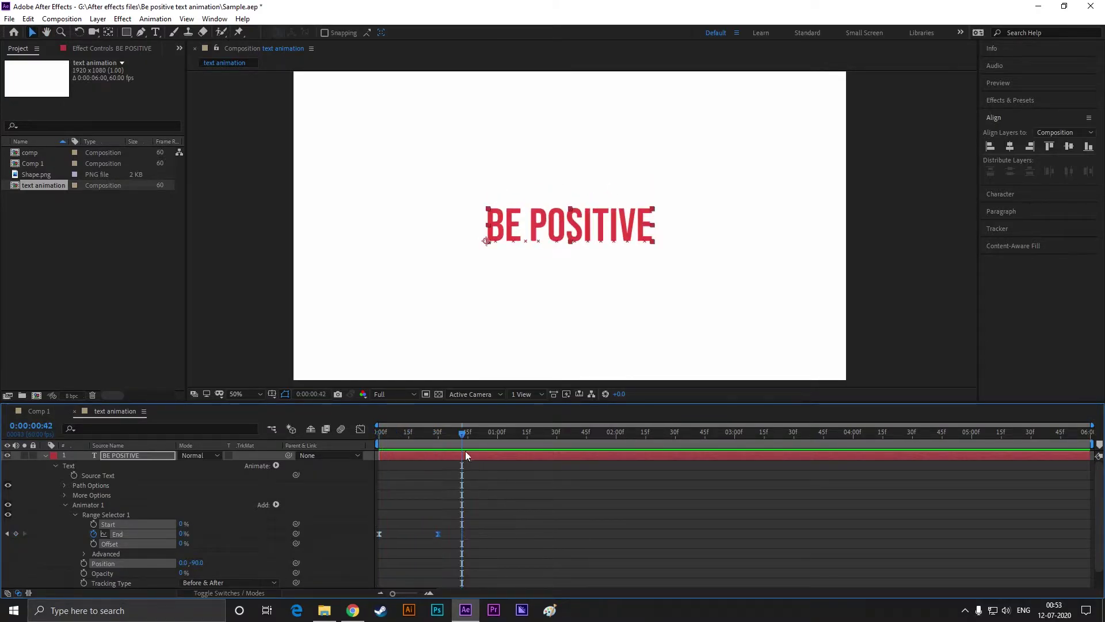
key("space")
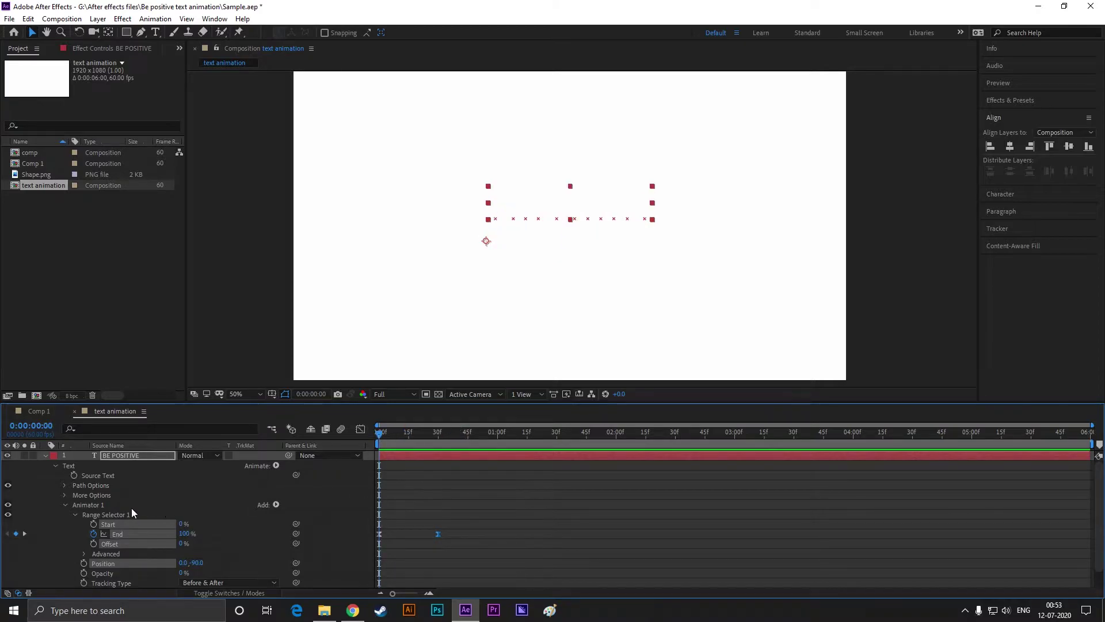
Collapse Range Selector 1, move the current time to frame 30 and deselect the text layer
left_click(72, 513)
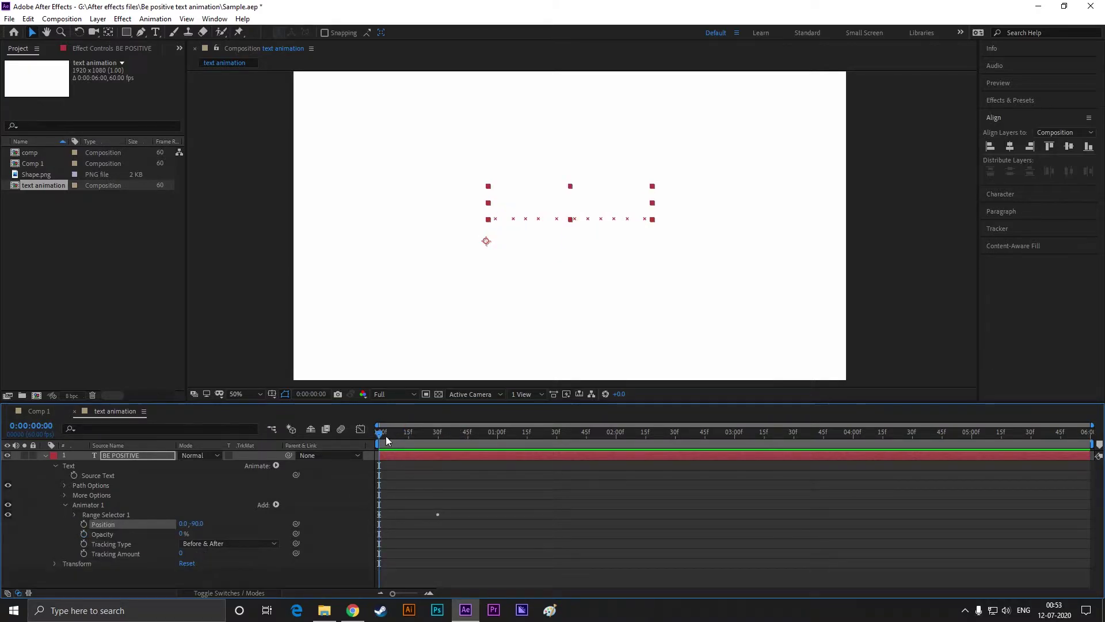
left_click_drag(386, 437, 437, 437)
left_click(538, 263)
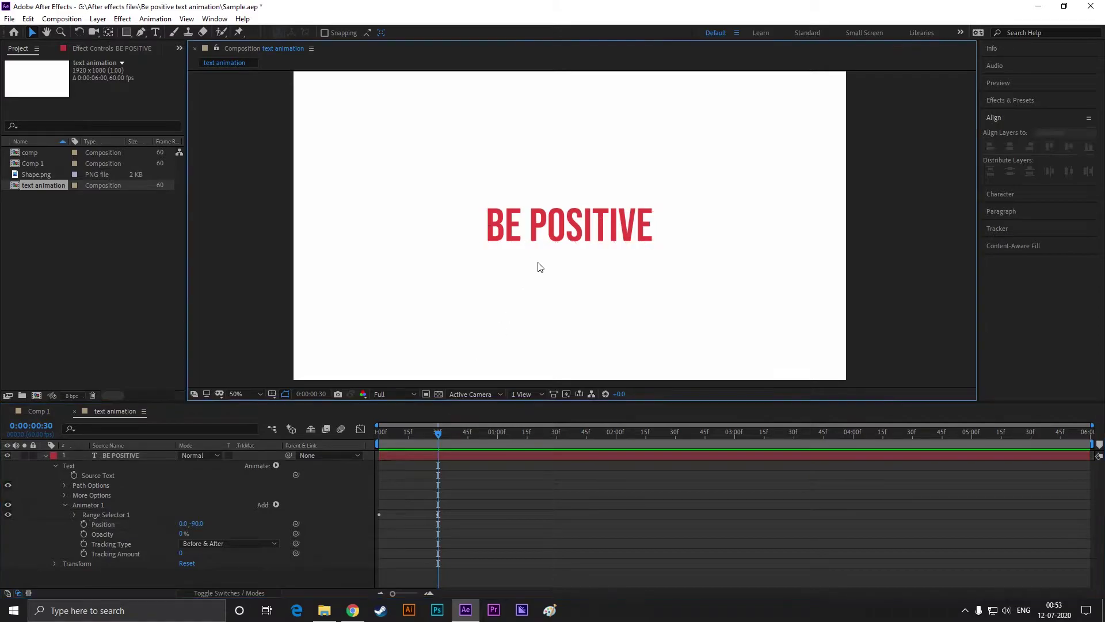
Import the Shape image from the Be positive text animation folder into the project
left_click(324, 611)
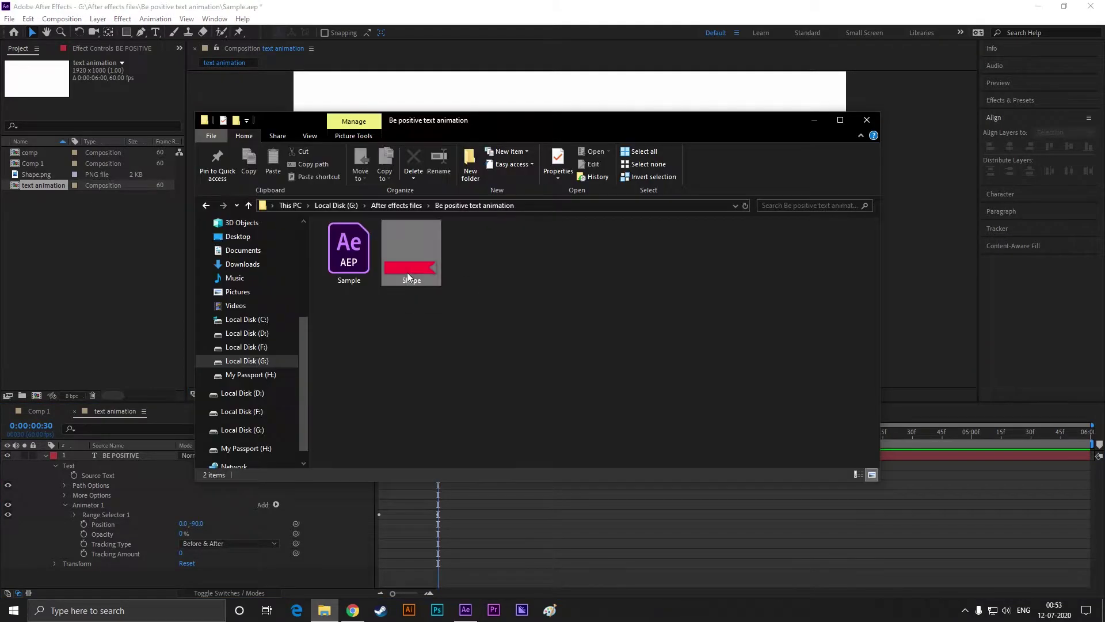
left_click_drag(418, 276, 118, 272)
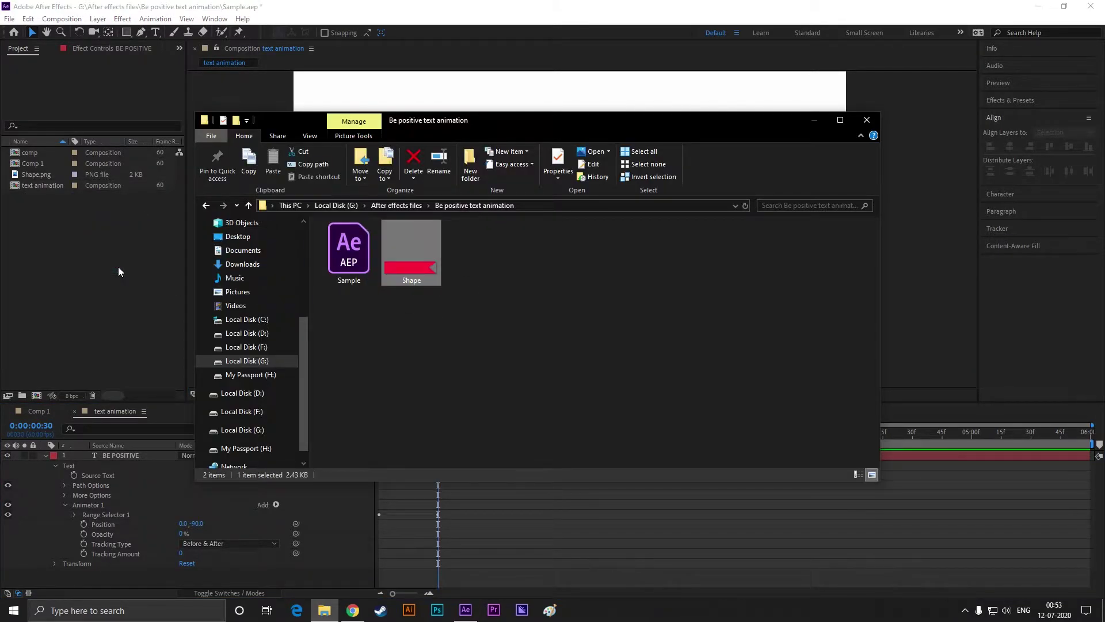
left_click(815, 121)
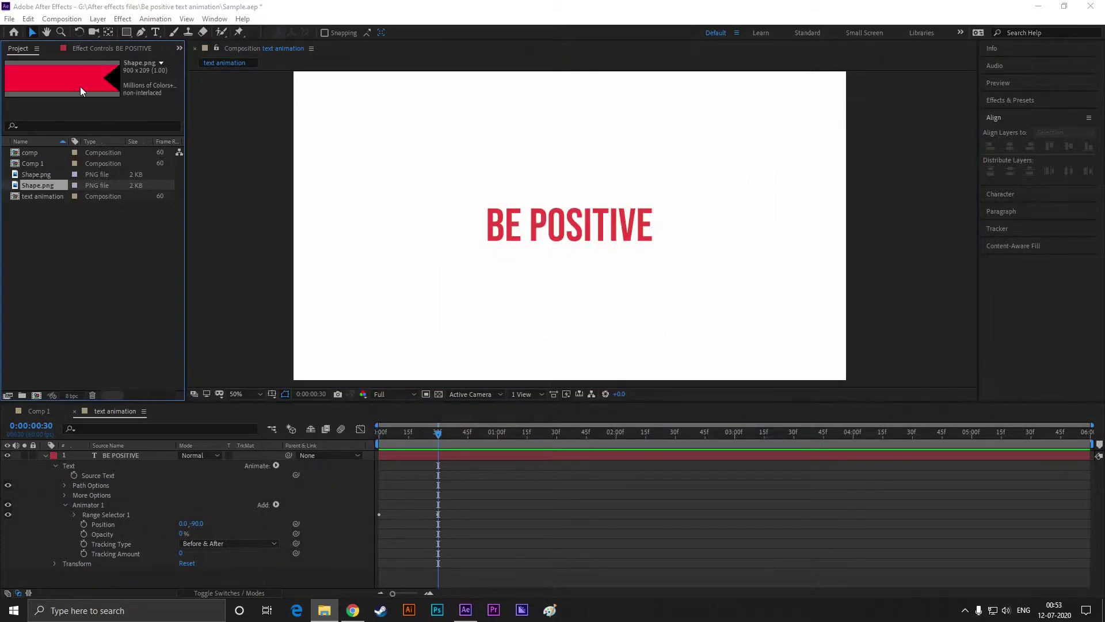
left_click(36, 184)
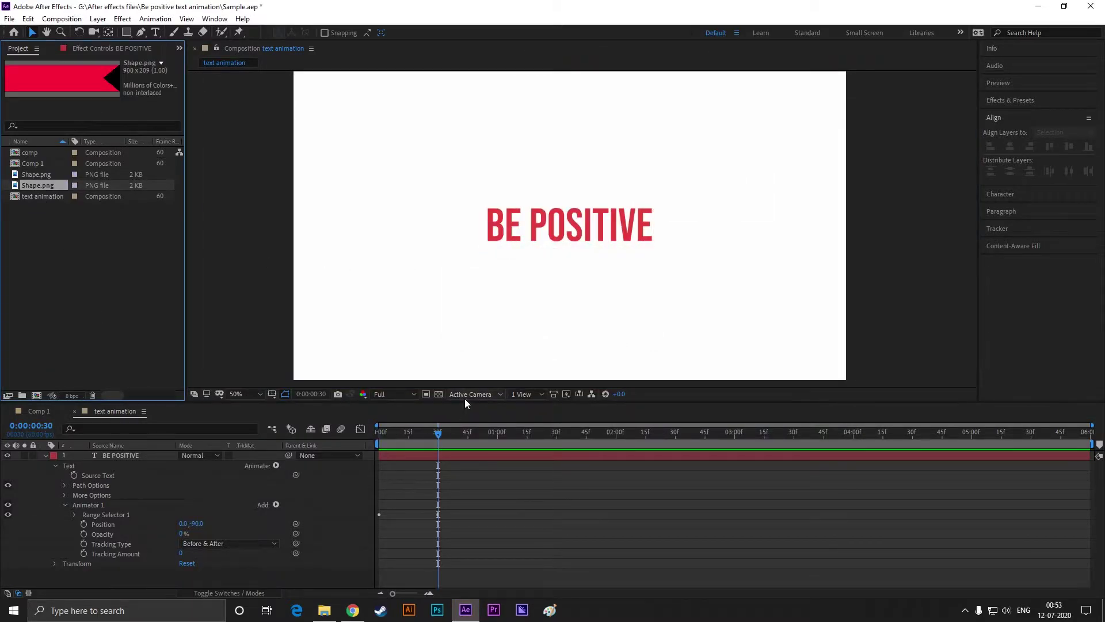
Enlarge the timeline area and add Shape.png to the composition as a layer beneath the BE POSITIVE text layer
left_click_drag(466, 402, 466, 363)
left_click(98, 291)
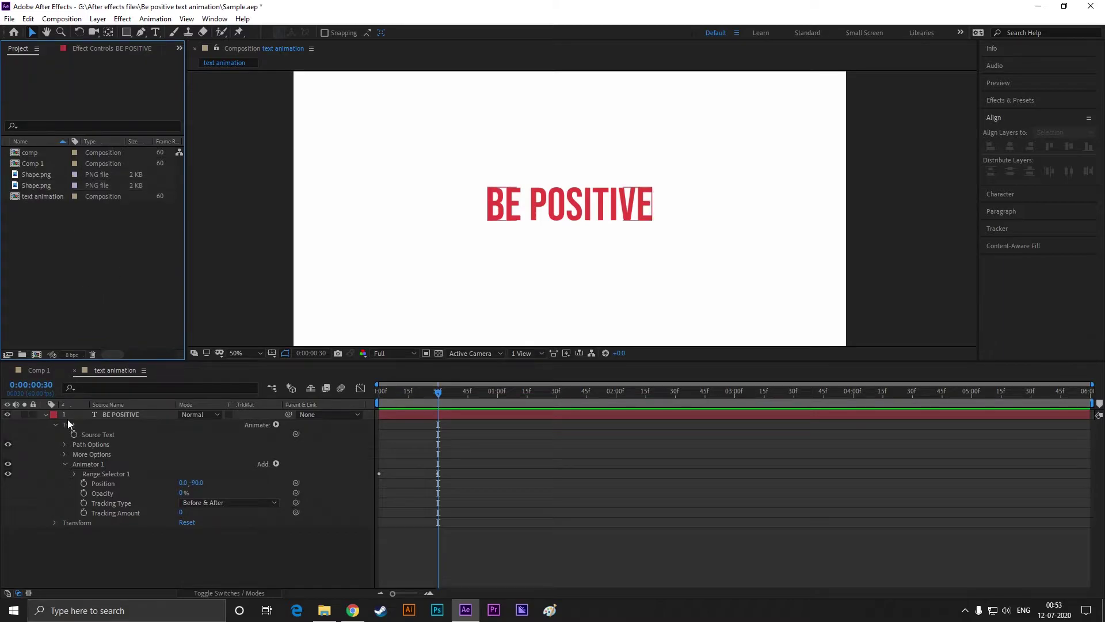
left_click_drag(34, 176, 133, 536)
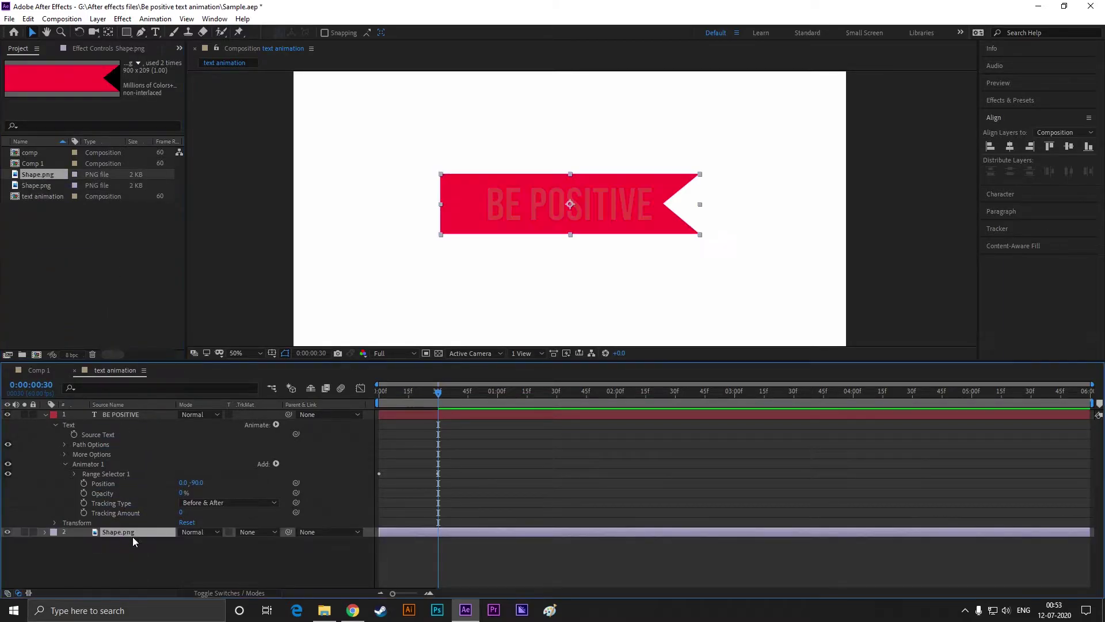
Apply the Fill effect to the Shape.png layer and move the banner just below the BE POSITIVE text, roughly left-aligned with it
left_click(1010, 100)
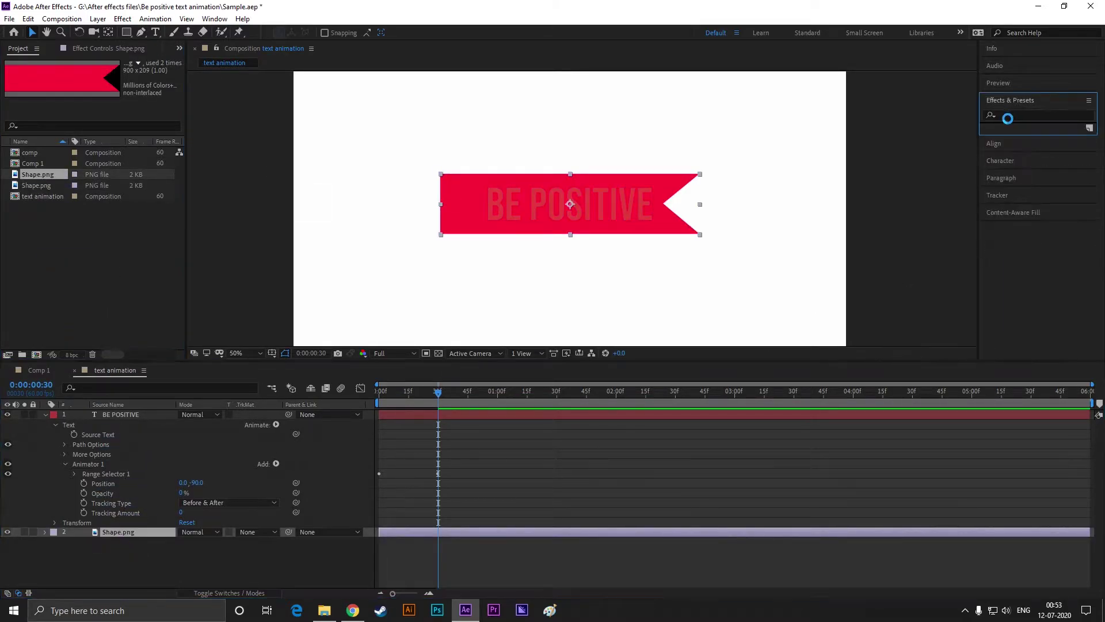
left_click(1007, 116)
type("fill")
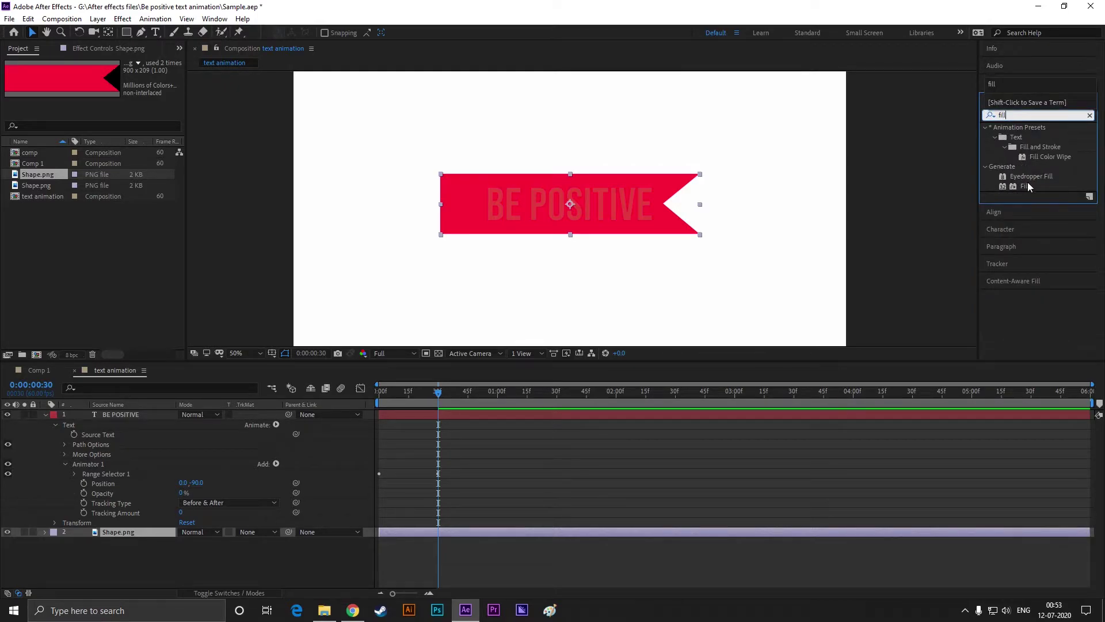
double_click(1026, 185)
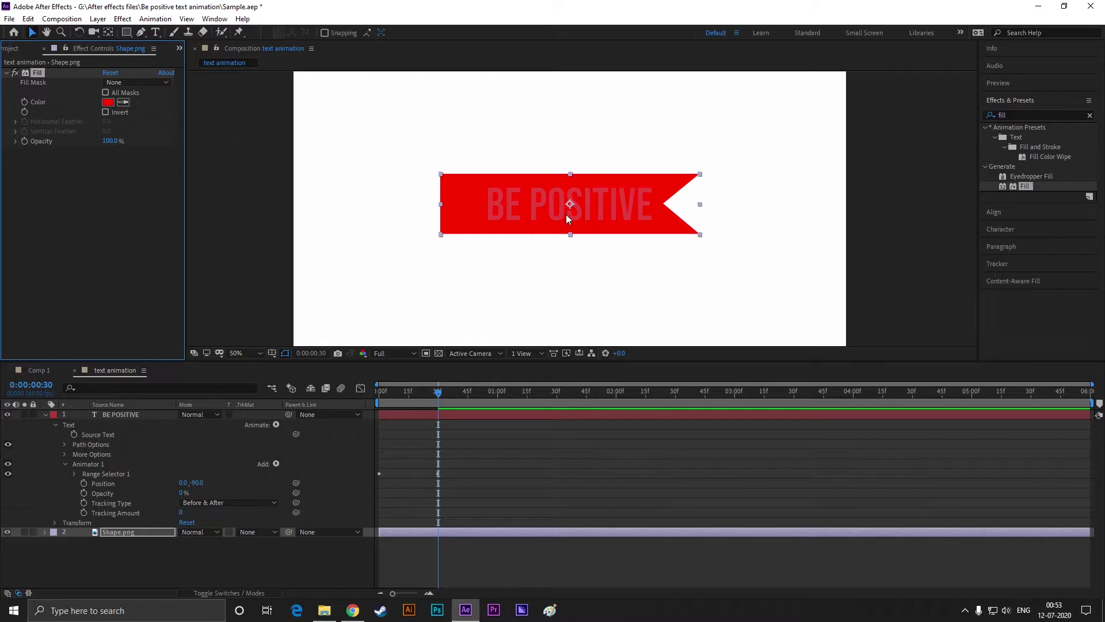
left_click_drag(566, 218, 611, 276)
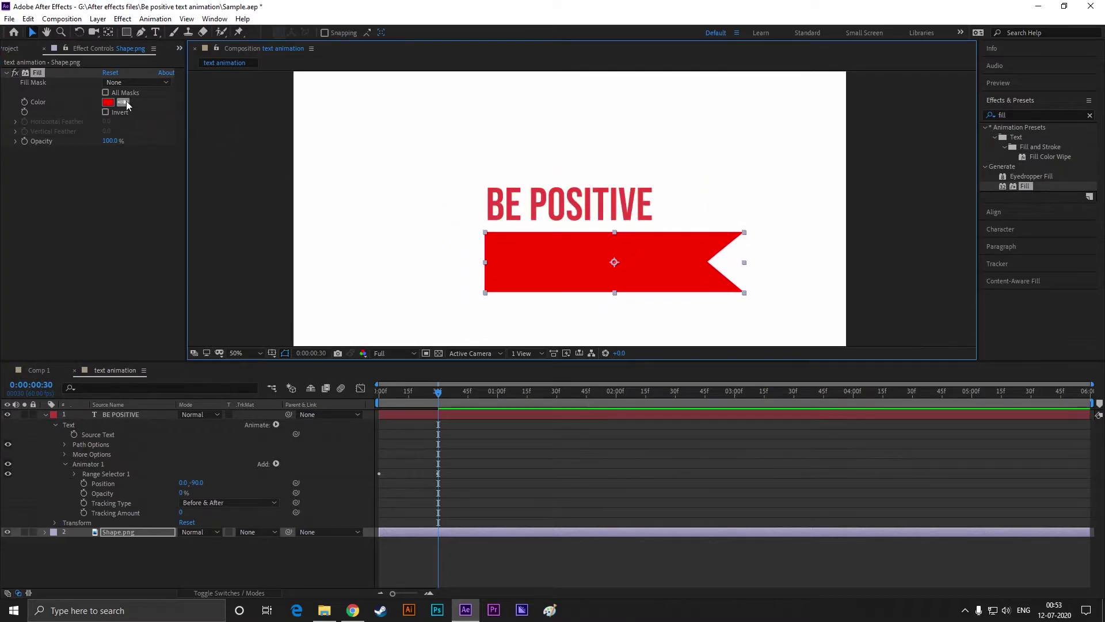
Sample the BE POSITIVE text's red as the banner's fill colour and scale the banner down proportionally about its centre
left_click(127, 104)
left_click(515, 199)
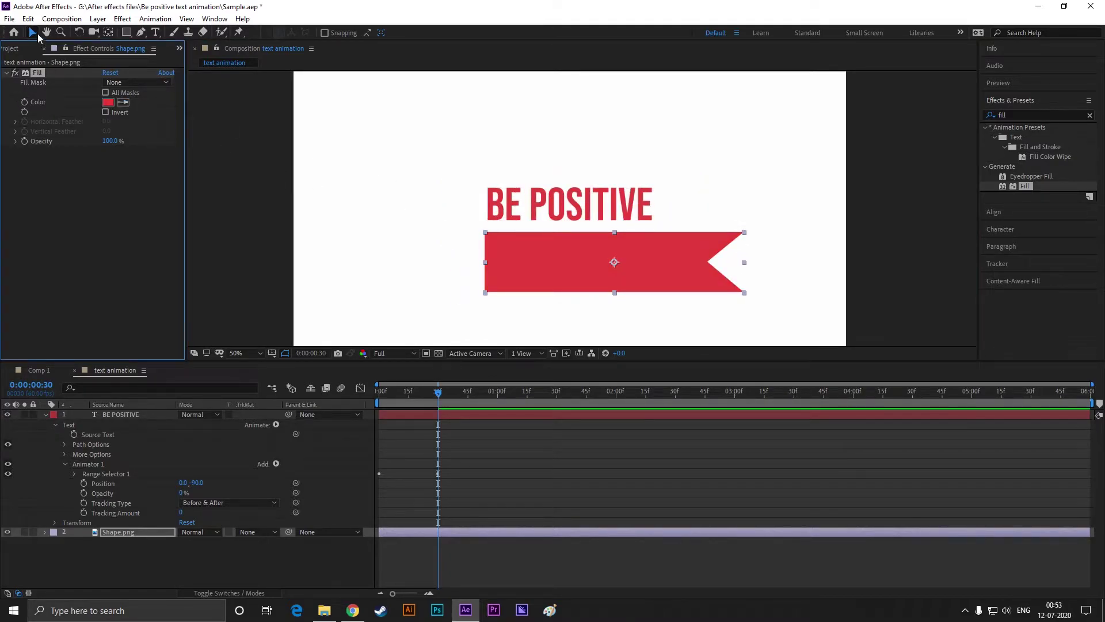
left_click_drag(745, 293, 691, 291)
key("ctrl+z")
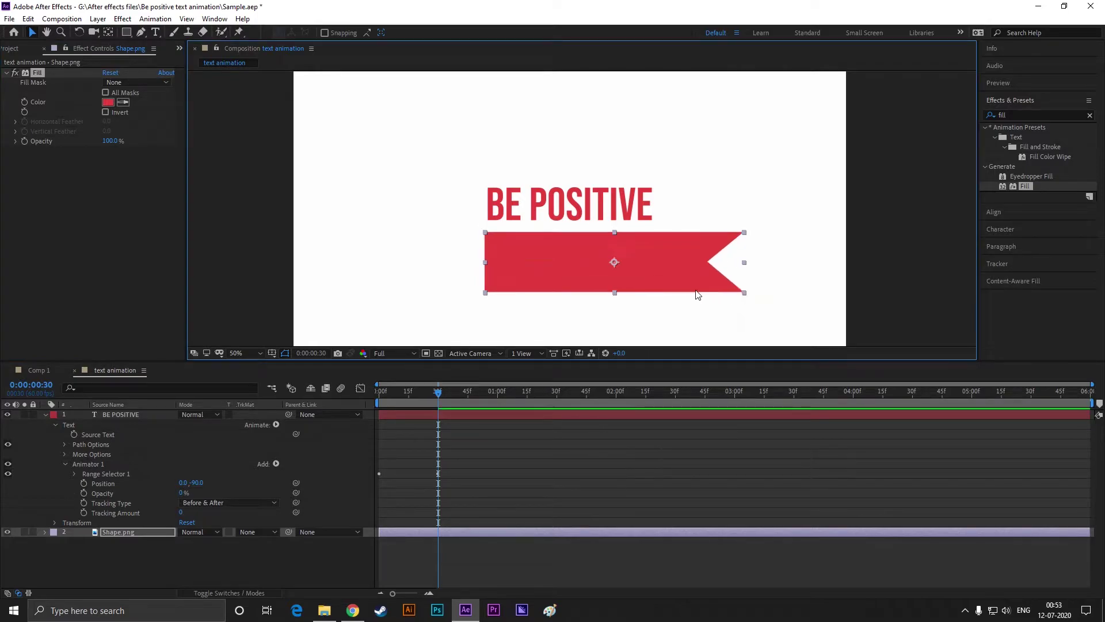
left_click_drag(745, 233, 721, 245)
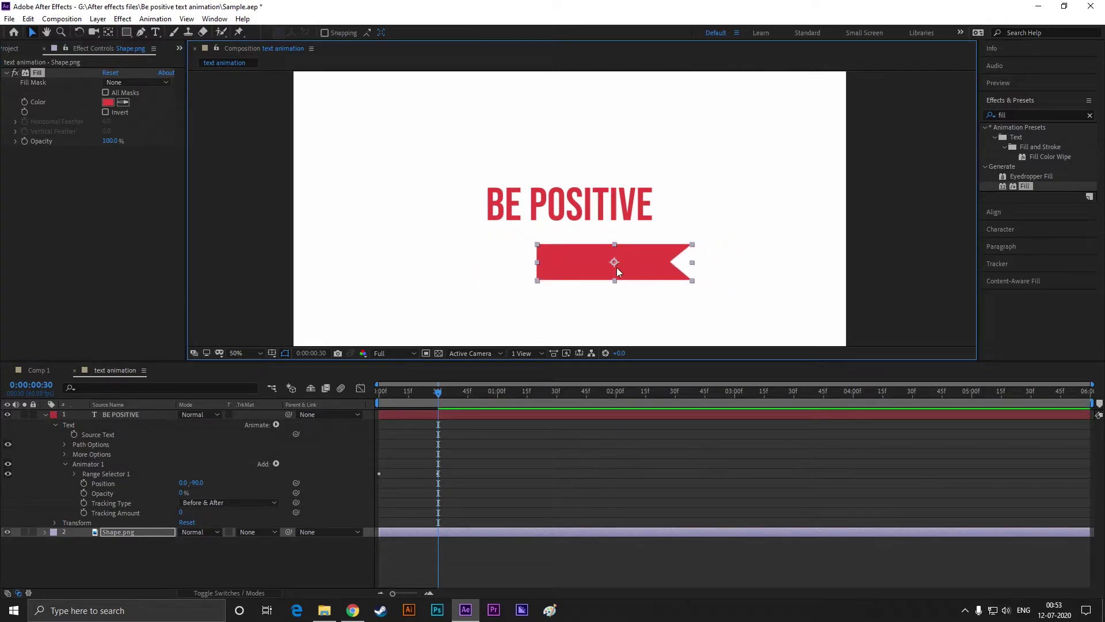
Move the banner directly under the BE POSITIVE text with left edges aligned and shrink it slightly more, keeping its proportions
left_click_drag(614, 265, 563, 245)
scroll(525, 246, "up", 4)
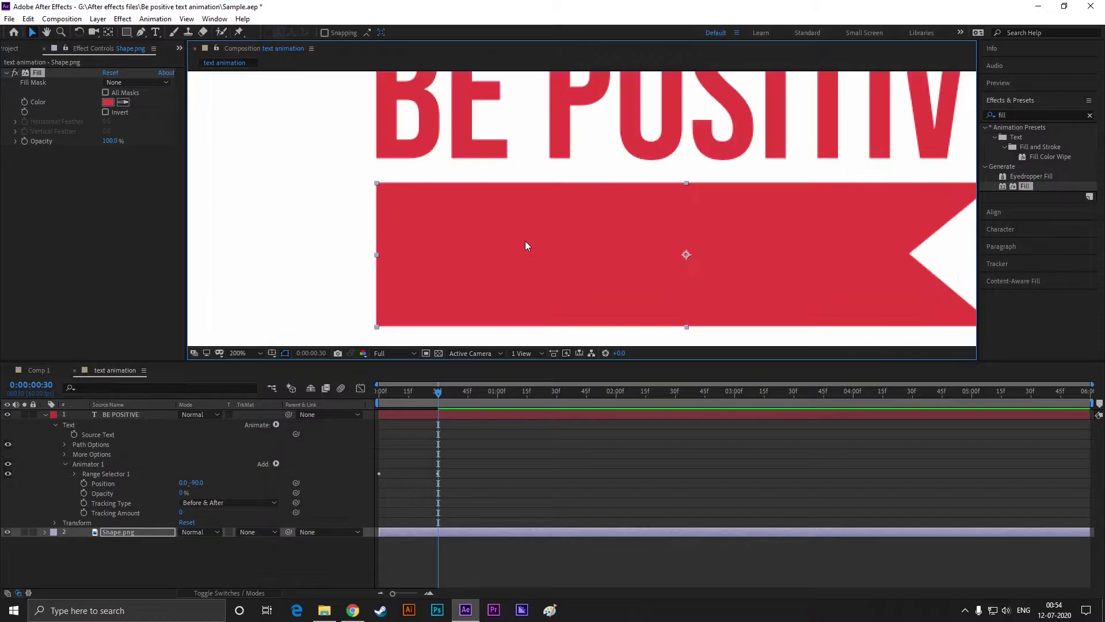
scroll(493, 237, "down", 2)
left_click_drag(742, 213, 707, 220)
left_click_drag(586, 248, 548, 240)
left_click_drag(666, 266, 688, 273)
left_click_drag(552, 237, 572, 240)
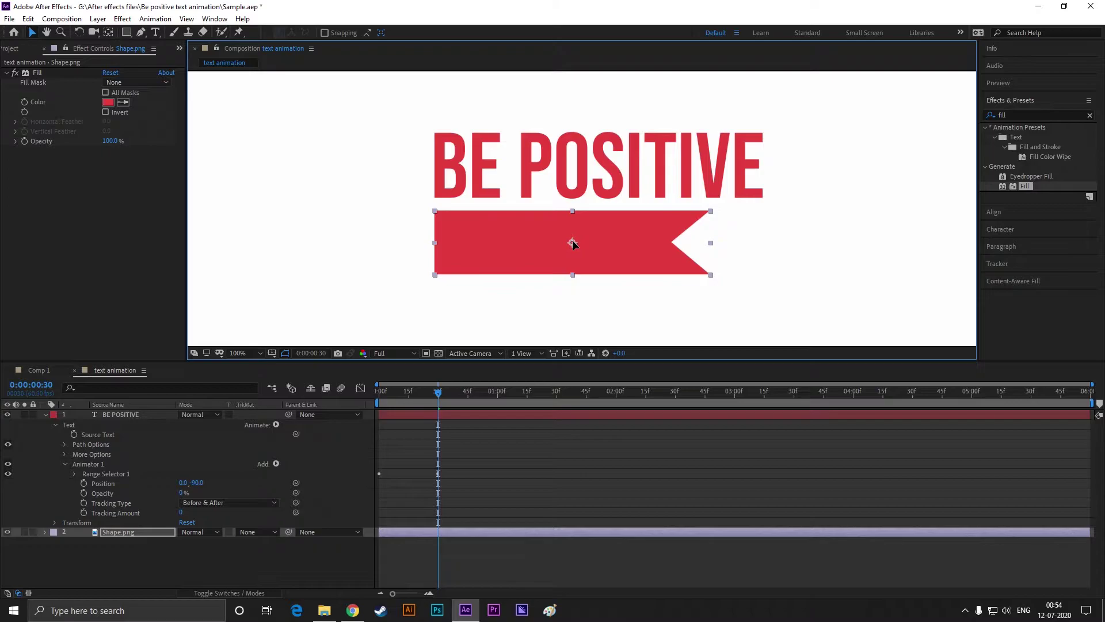
Nudge the banner slightly down and sideways to refine its alignment with the text's left edge, leaving it deselected
left_click(631, 293)
scroll(632, 291, "down", 2)
scroll(614, 274, "up", 4)
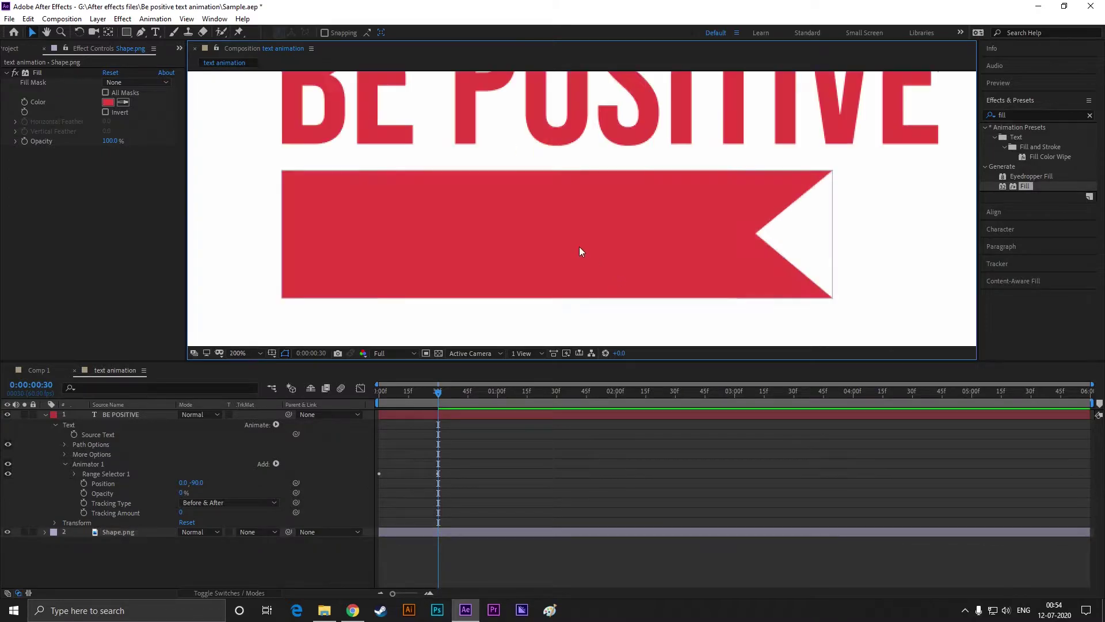
left_click(580, 246)
left_click_drag(579, 247, 584, 249)
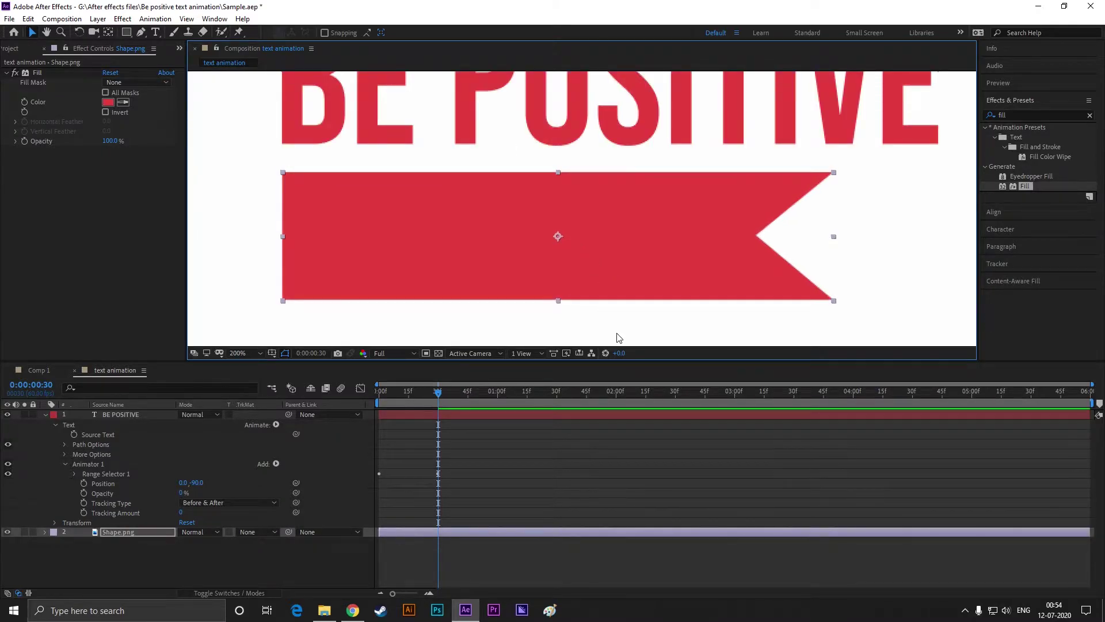
left_click(662, 316)
scroll(659, 234, "down", 4)
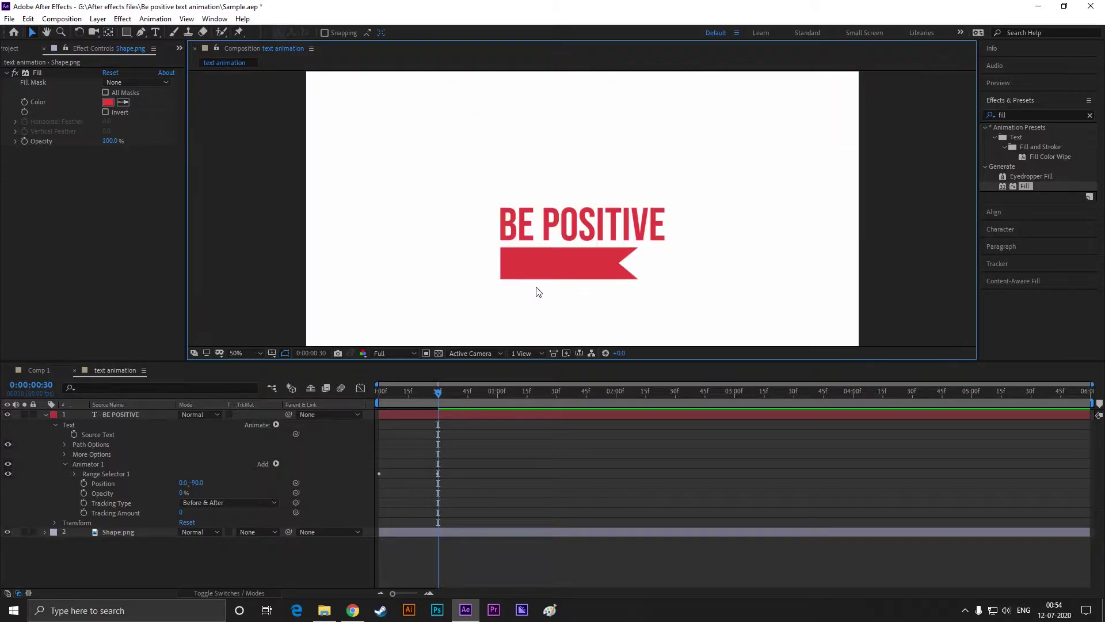
left_click_drag(536, 268, 456, 225)
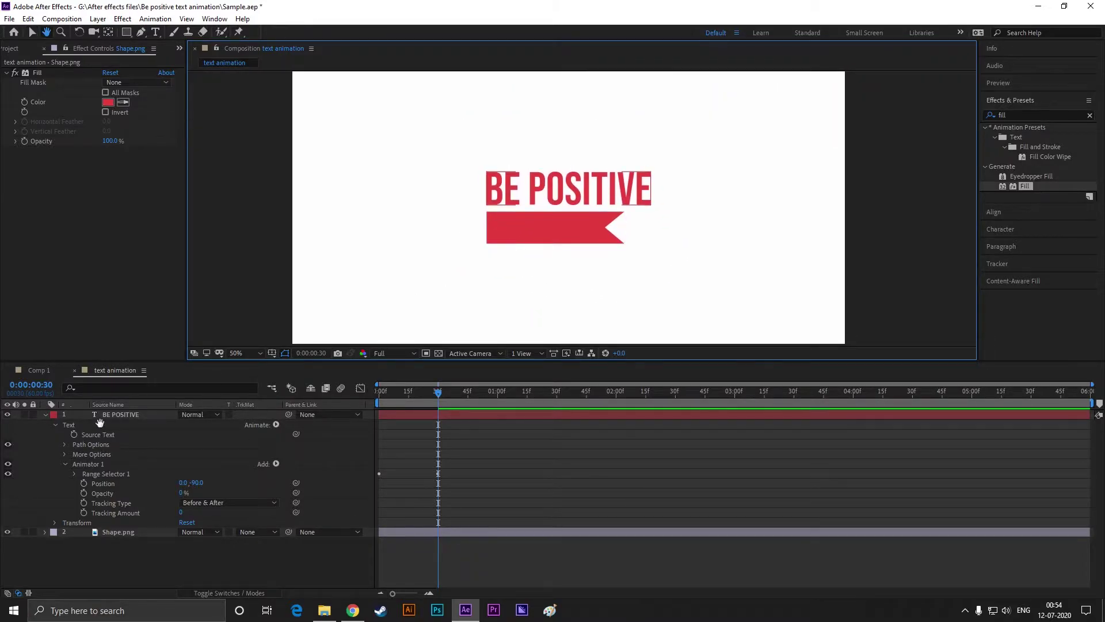
left_click(142, 552)
left_click(32, 31)
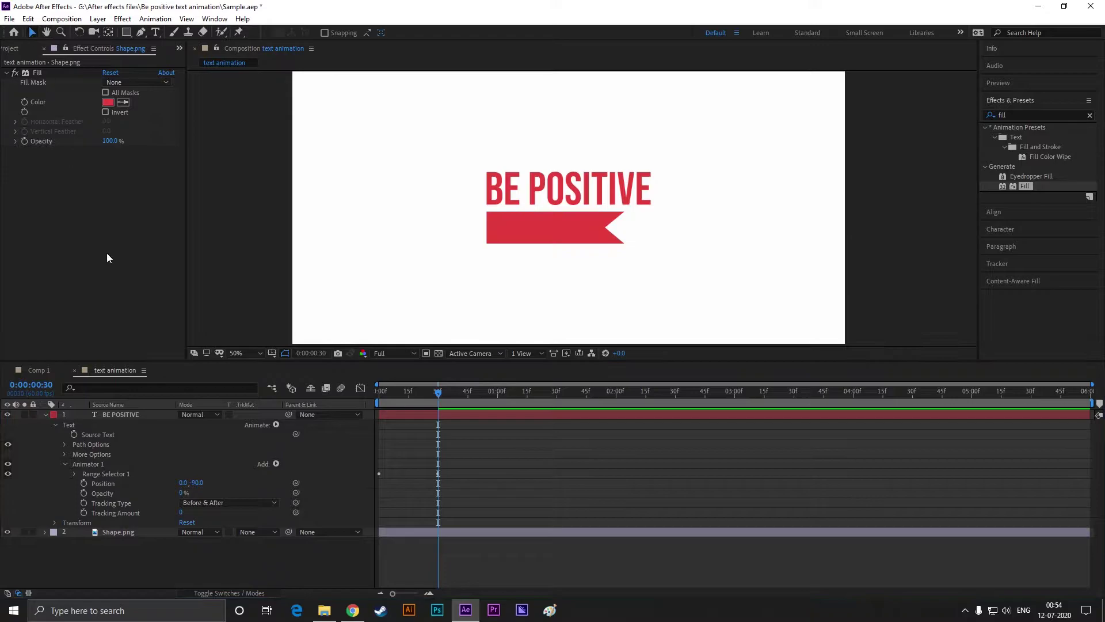
Collapse the BE POSITIVE layer's properties and leave all layers deselected
left_click(118, 532)
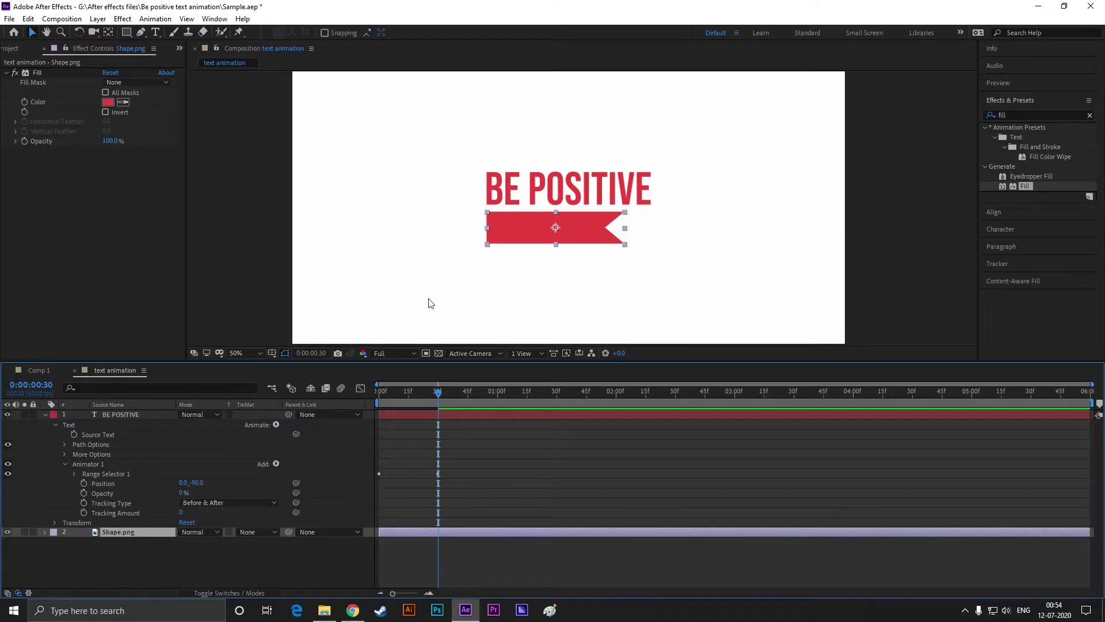
left_click(115, 415)
left_click(45, 415)
left_click(128, 452)
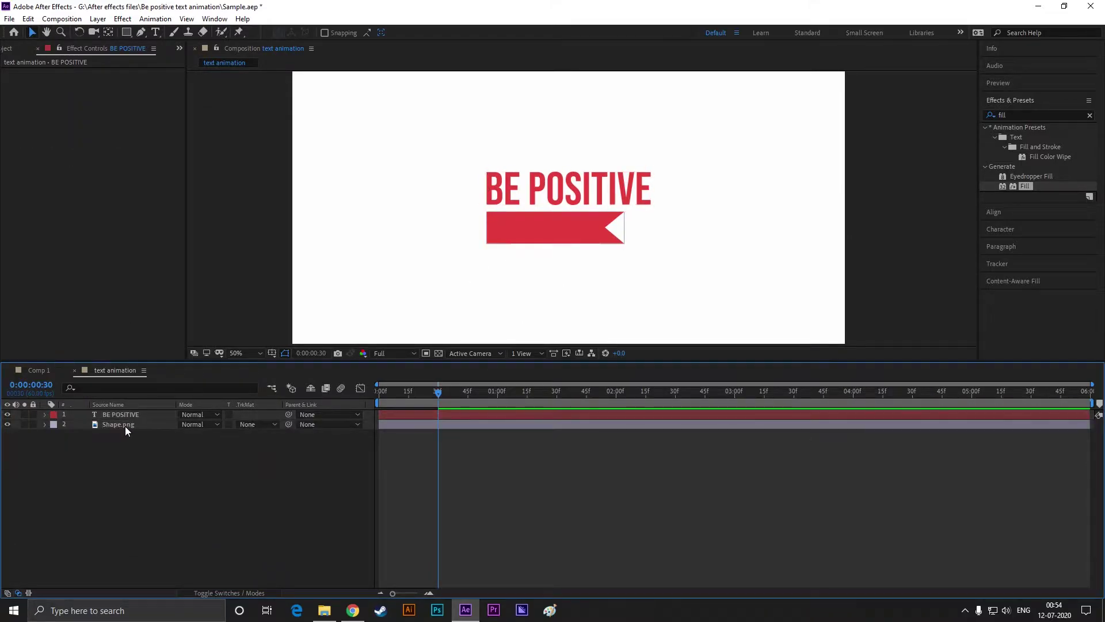
Draw a red rectangle on a new shape layer, taller than the banner and slightly overlapping the banner's left edge
left_click(127, 33)
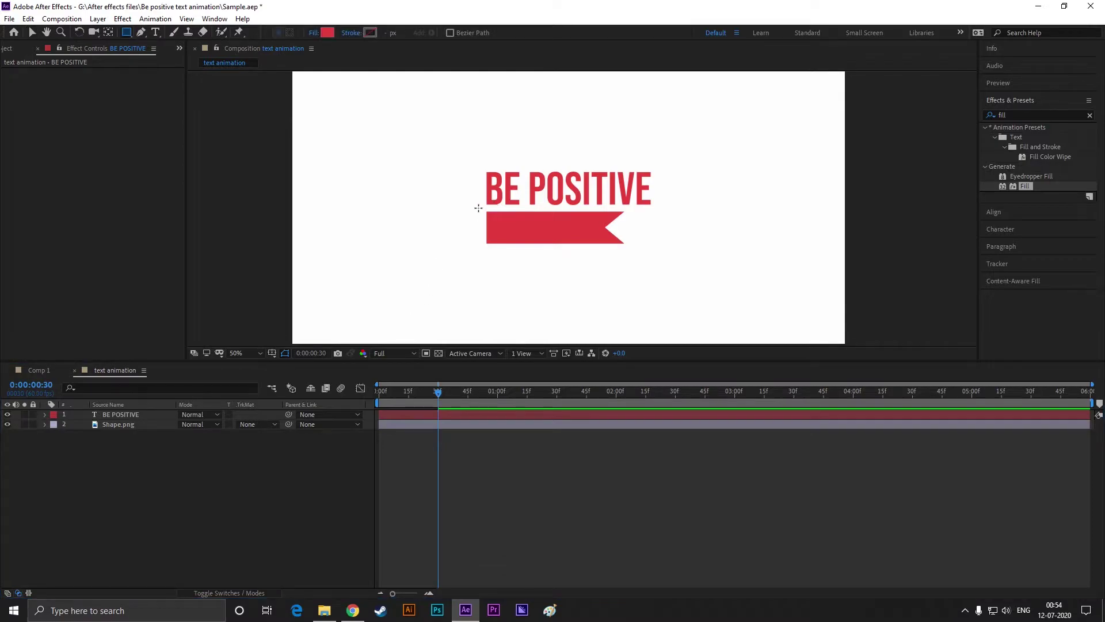
left_click_drag(490, 205, 328, 254)
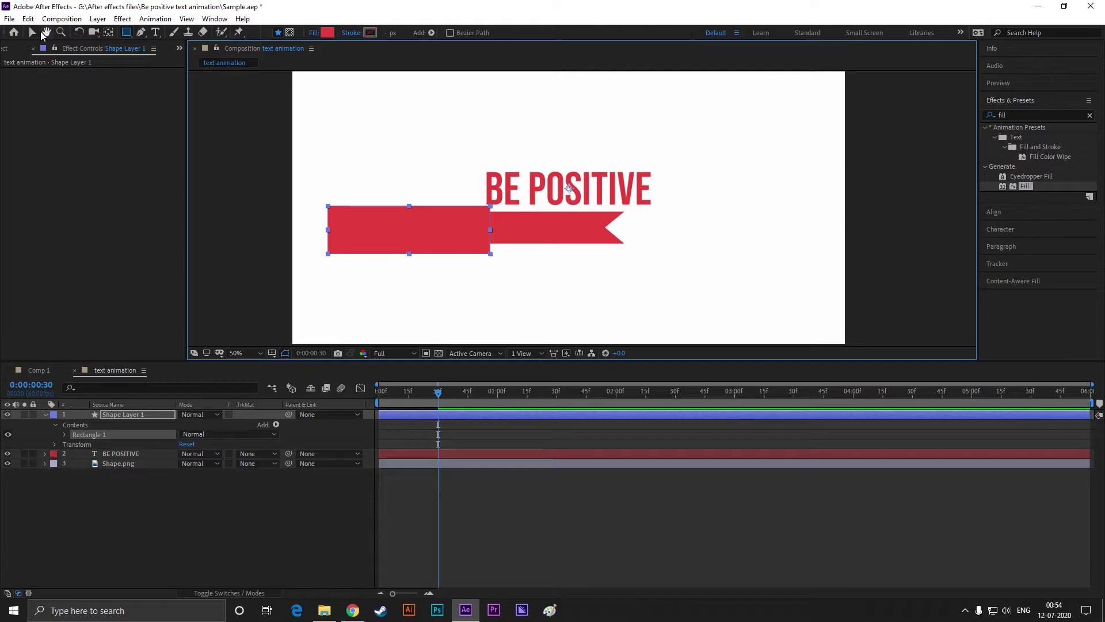
left_click(38, 33)
scroll(492, 252, "up", 2)
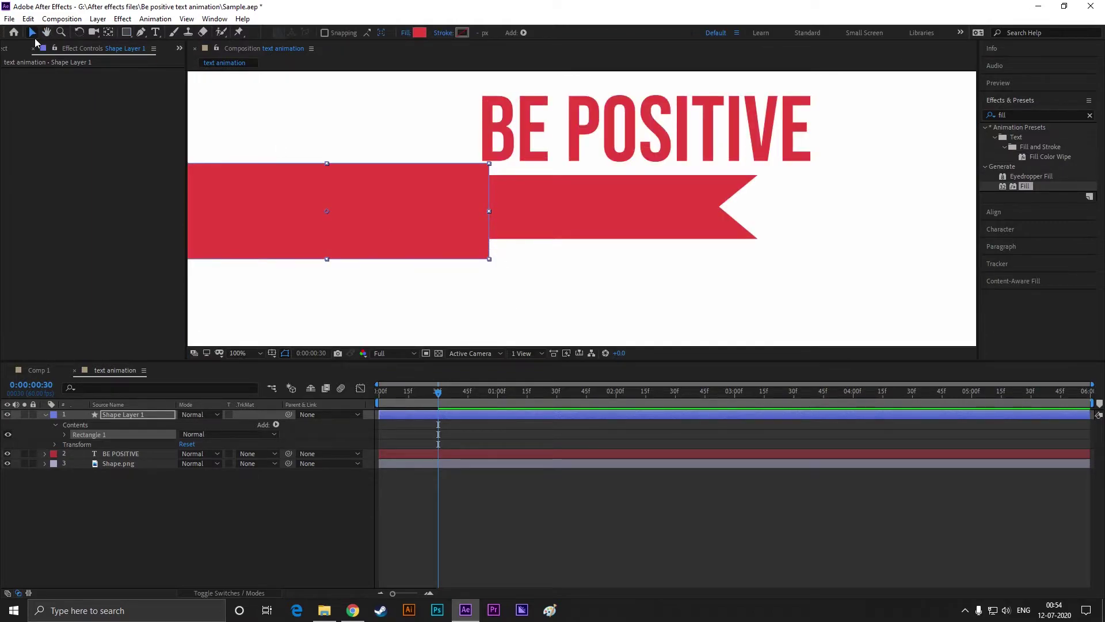
left_click(412, 231)
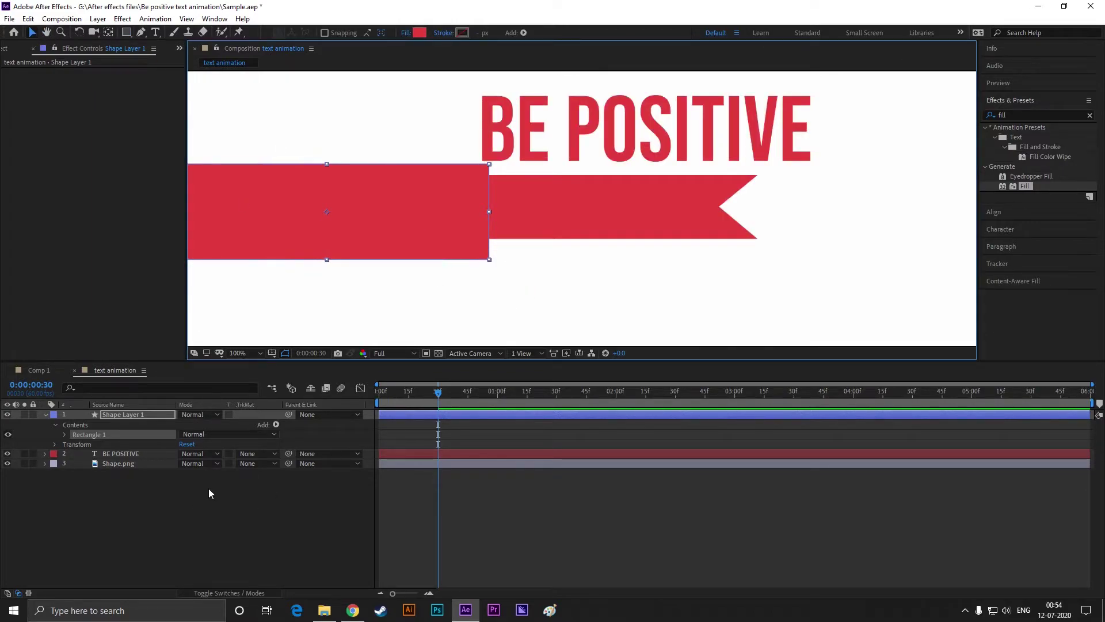
left_click_drag(418, 294, 595, 299)
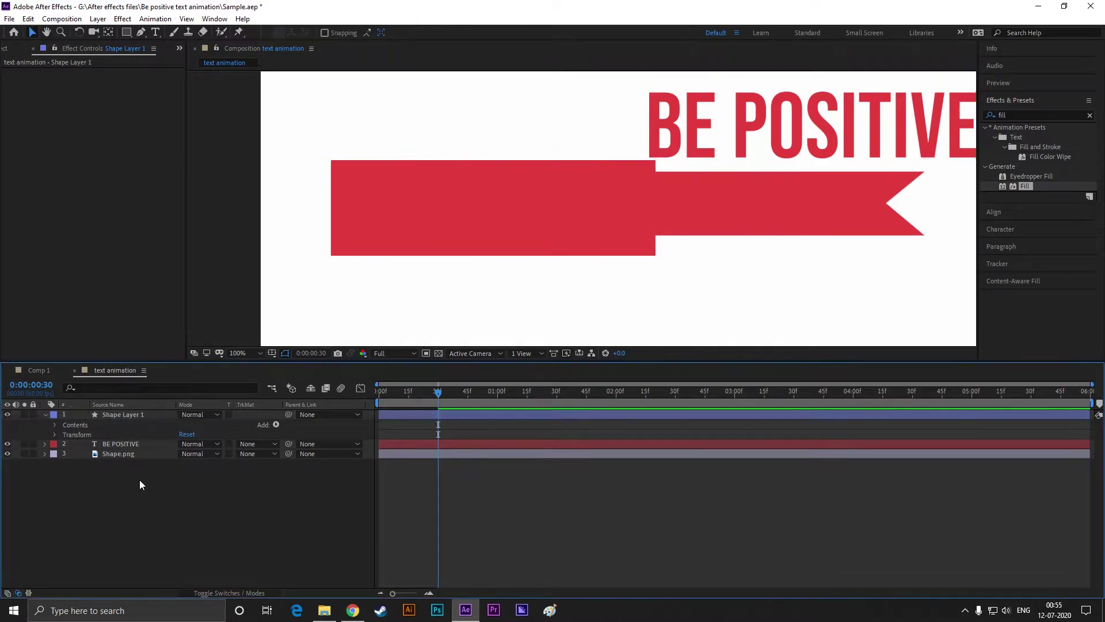
Place Shape Layer 1 below Shape.png and set its track matte to Alpha, using Shape.png as the matte
left_click_drag(119, 414, 115, 475)
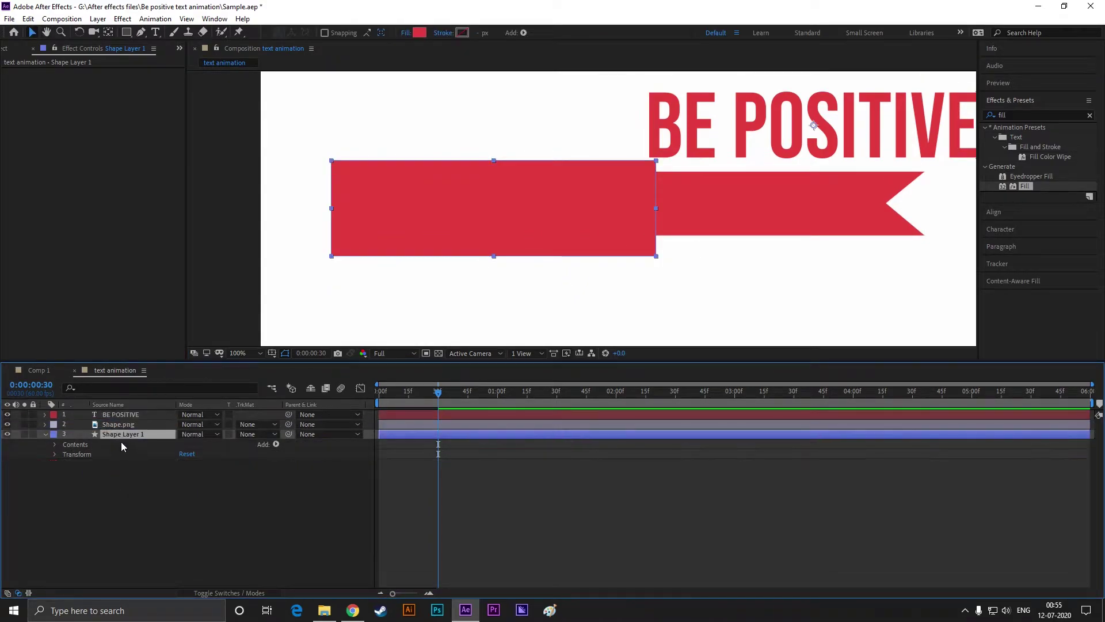
left_click(251, 434)
left_click(283, 476)
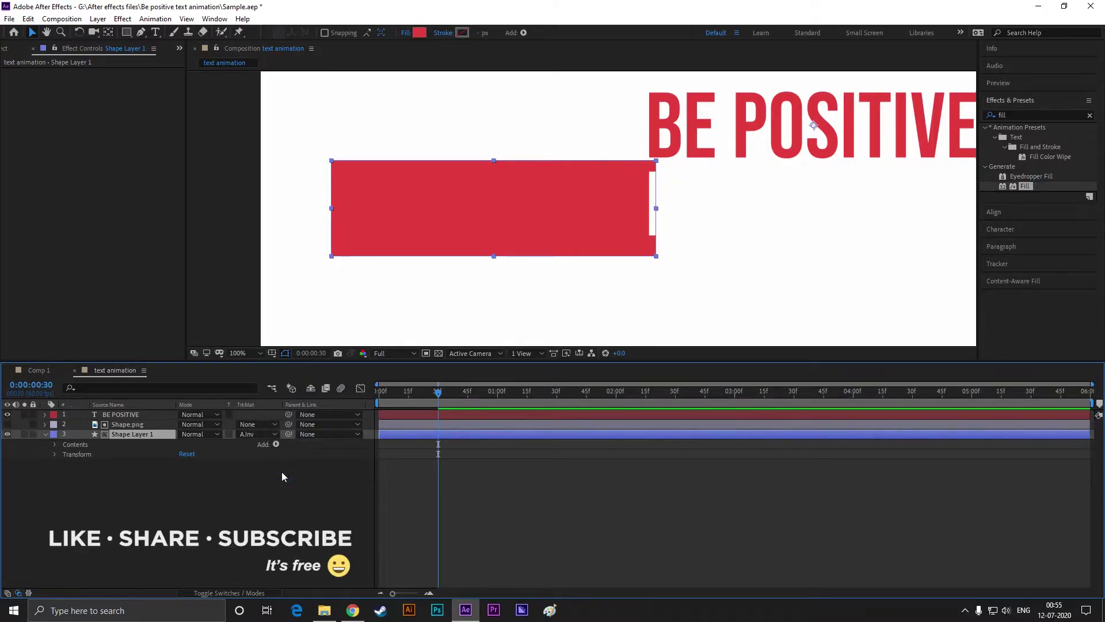
left_click(256, 435)
left_click(269, 461)
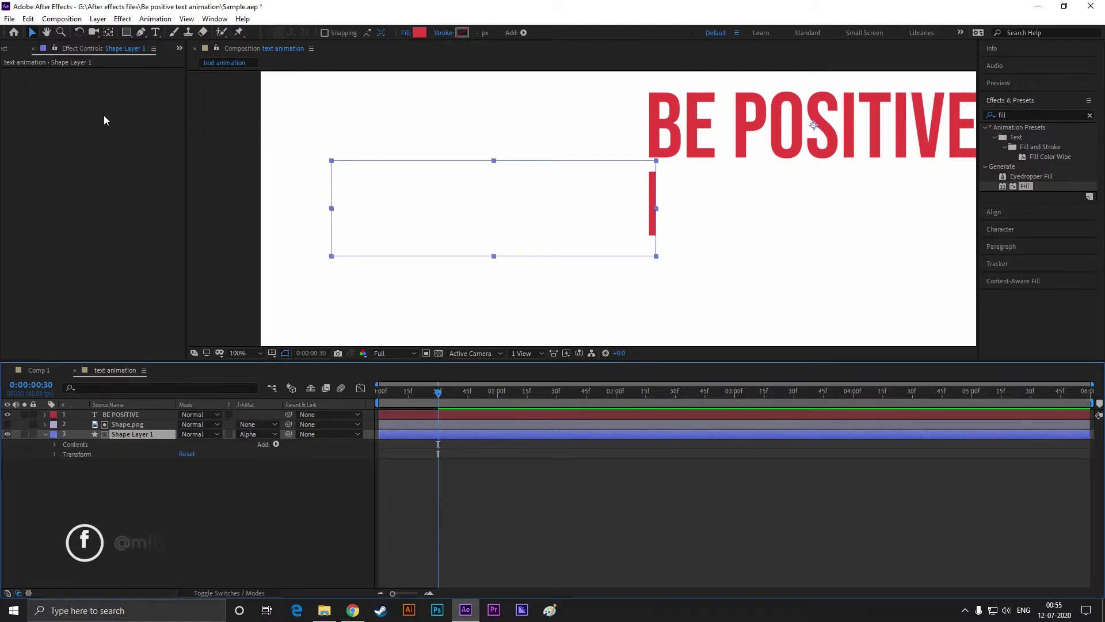
Reveal Shape Layer 1's transform properties, move the rectangle down to position 960, 680 and keyframe its position at frame 30
left_click(118, 469)
left_click(137, 433)
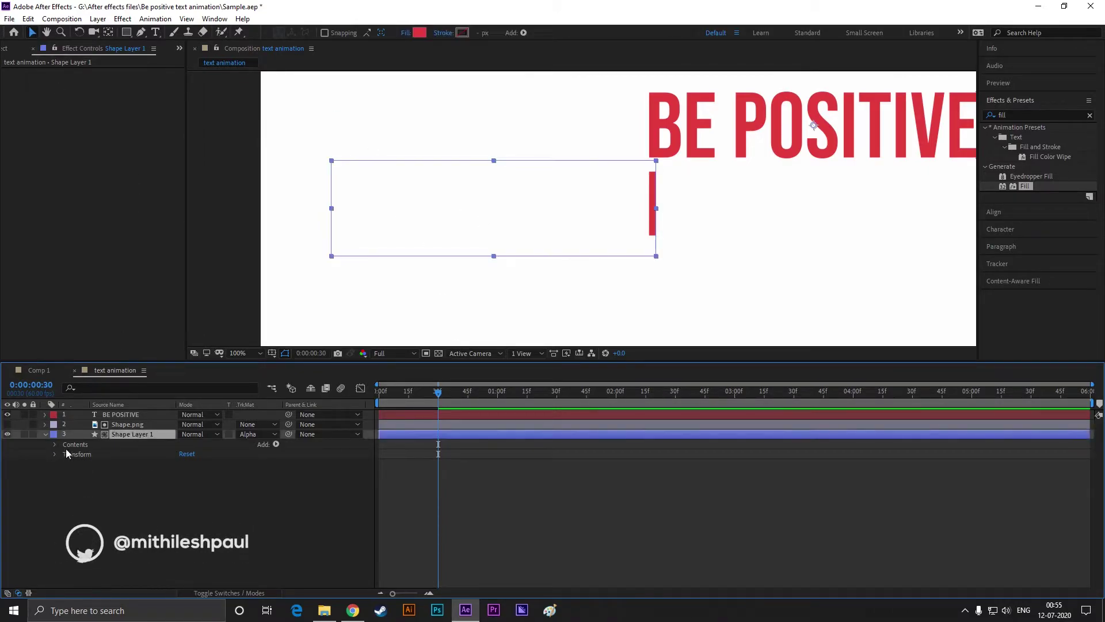
left_click(56, 454)
left_click(54, 454)
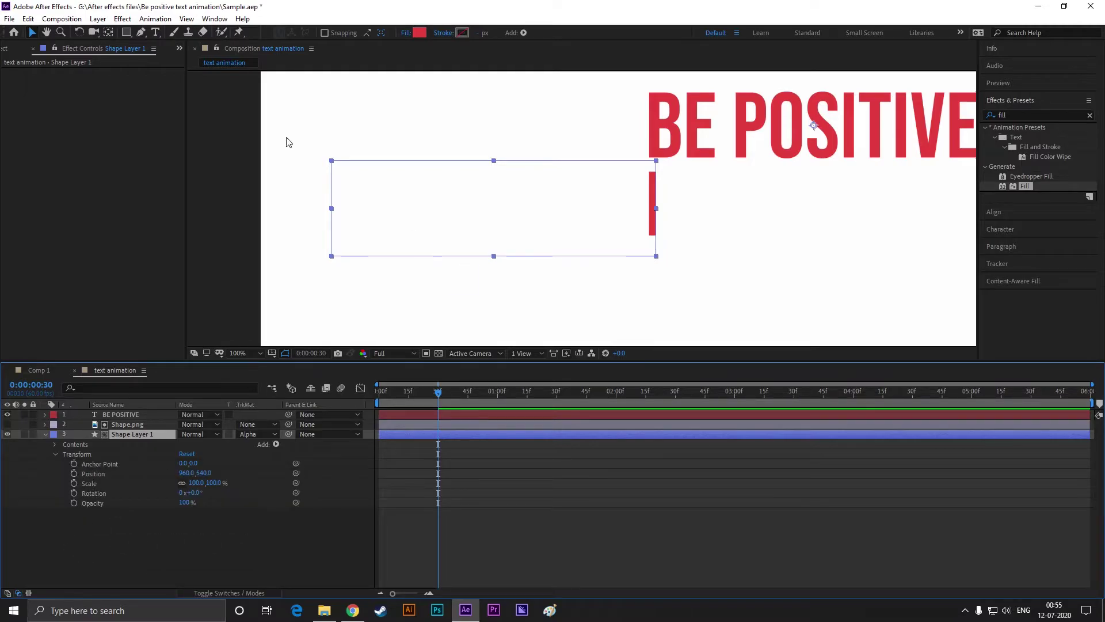
left_click_drag(486, 213, 491, 292)
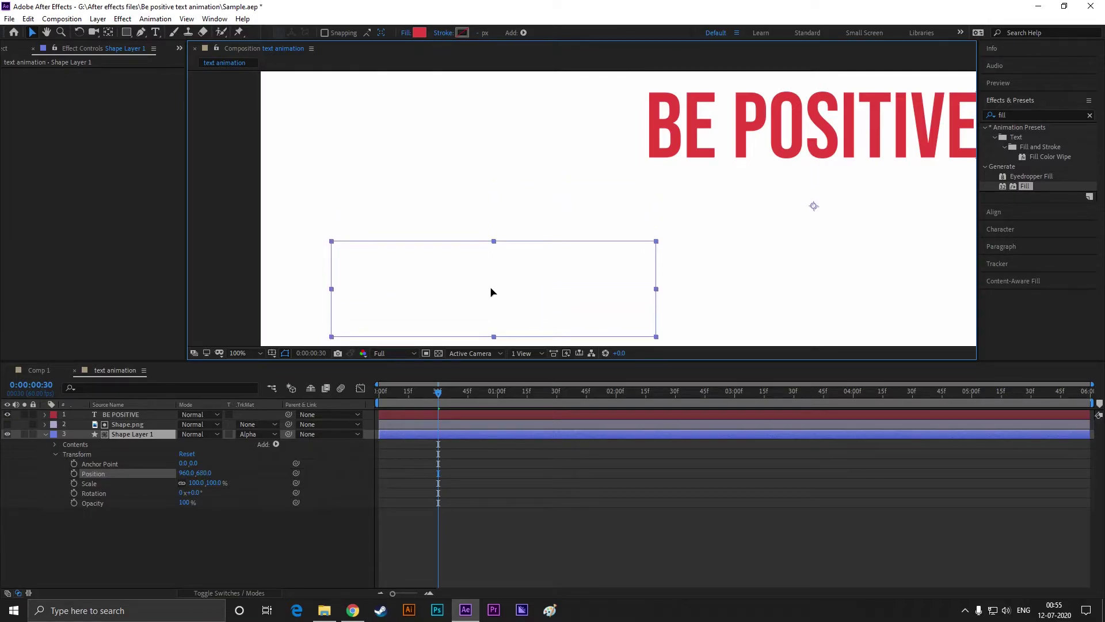
left_click(74, 473)
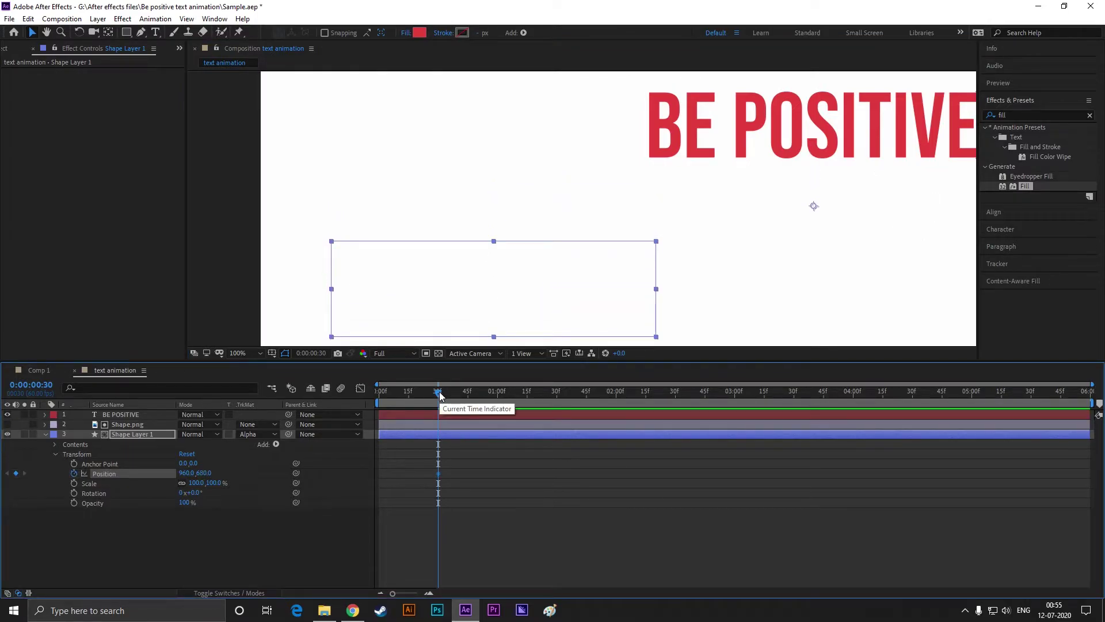
Keyframe the rectangle's position at 960, 537 at frame 45 and hold it with another keyframe at about frame 50
left_click_drag(440, 395, 470, 398)
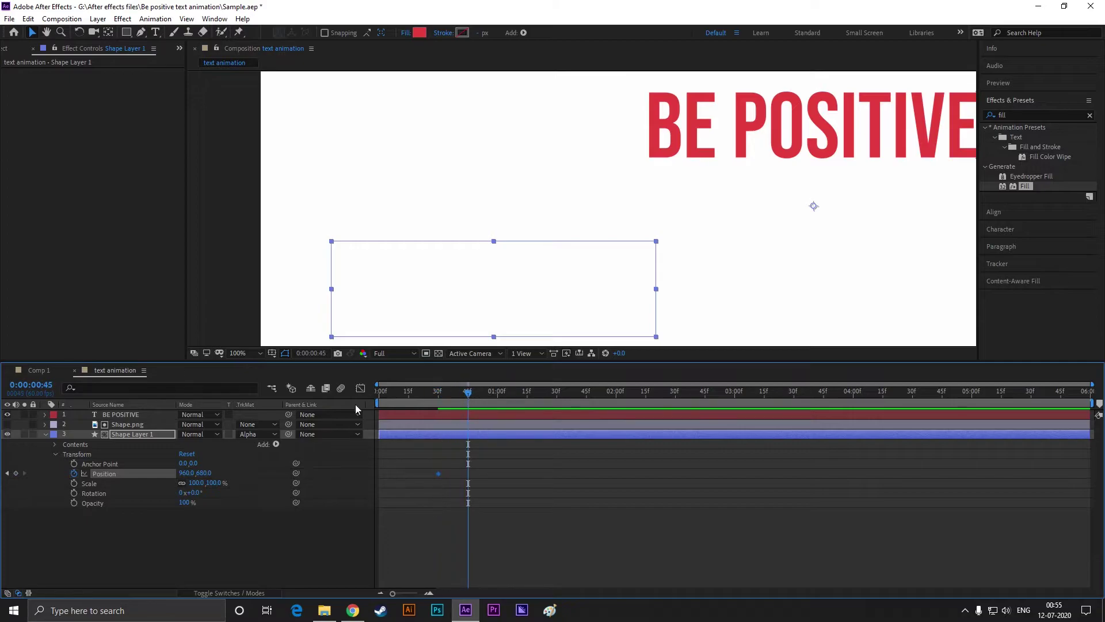
left_click_drag(504, 303, 513, 218)
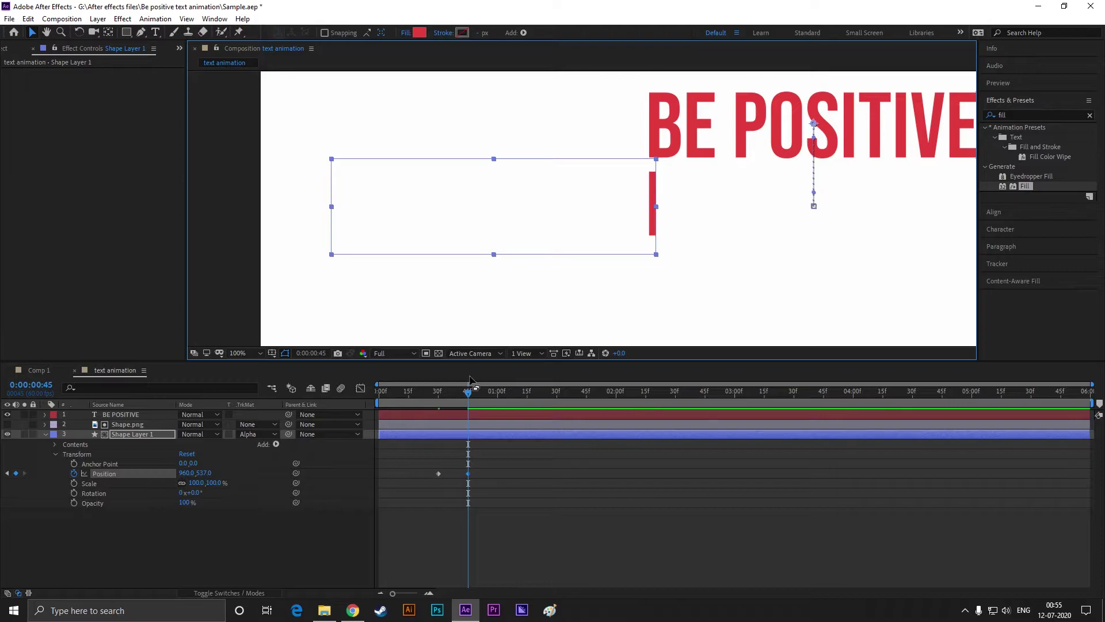
left_click_drag(469, 396, 531, 400)
left_click(16, 473)
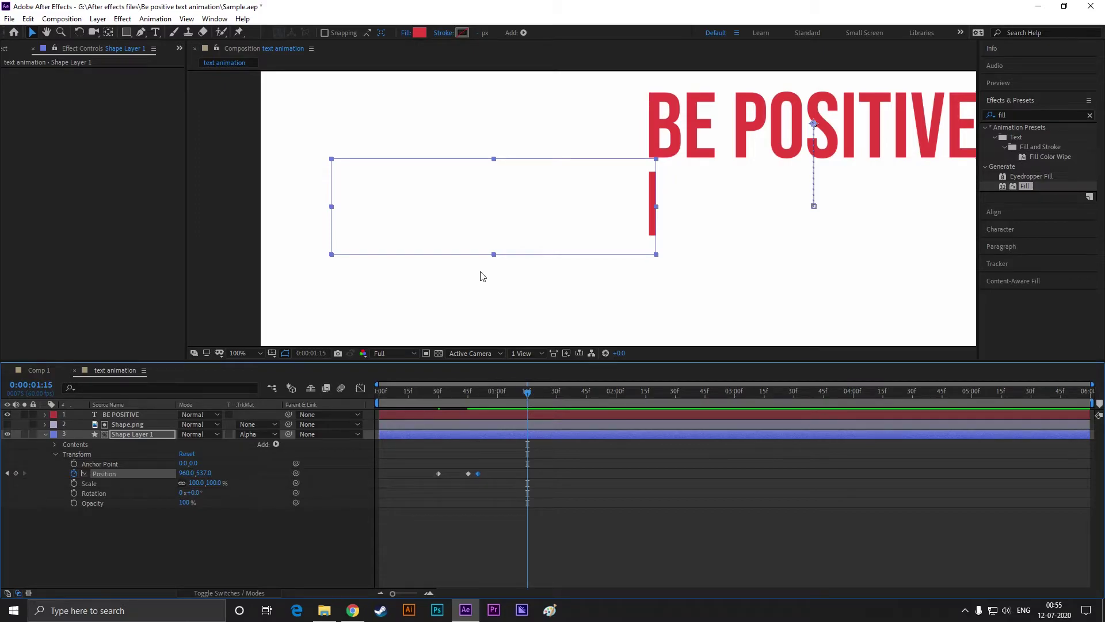
Keyframe the rectangle at position 1495, 537 at 0:00:01:15 so it covers the whole banner, and preview the animation
left_click_drag(551, 295, 432, 292)
left_click_drag(381, 207, 688, 207)
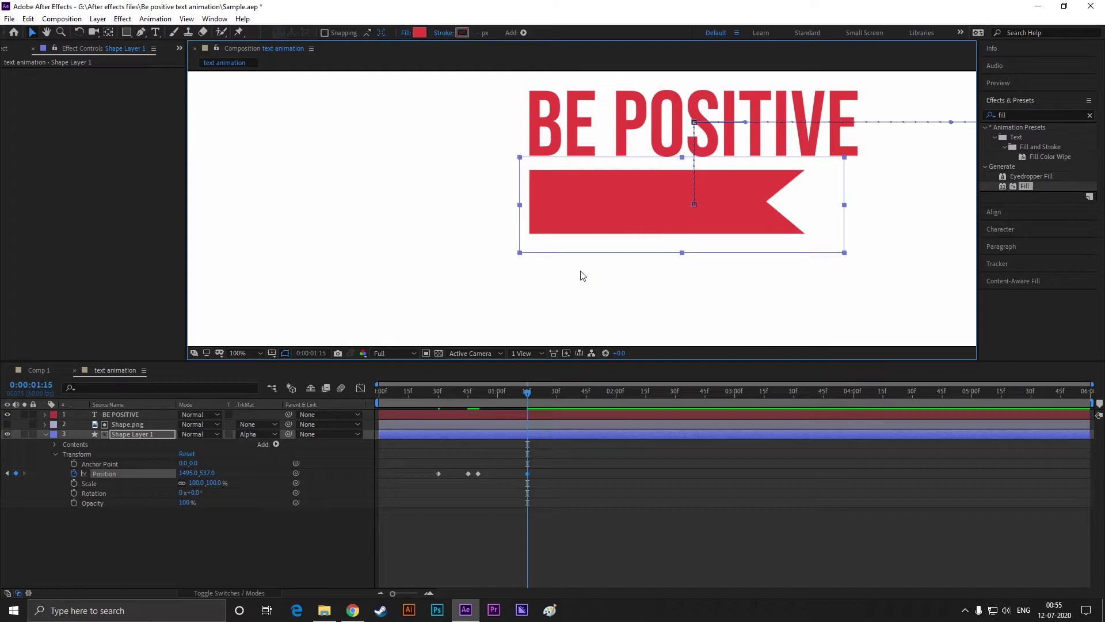
left_click_drag(519, 396, 405, 394)
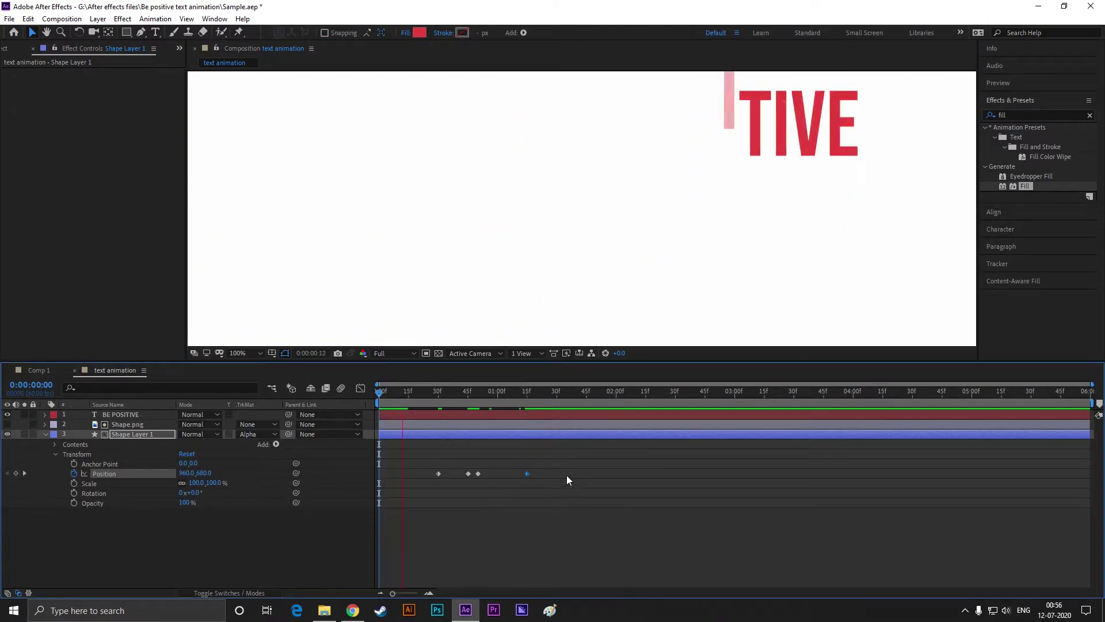
left_click_drag(558, 394, 528, 407)
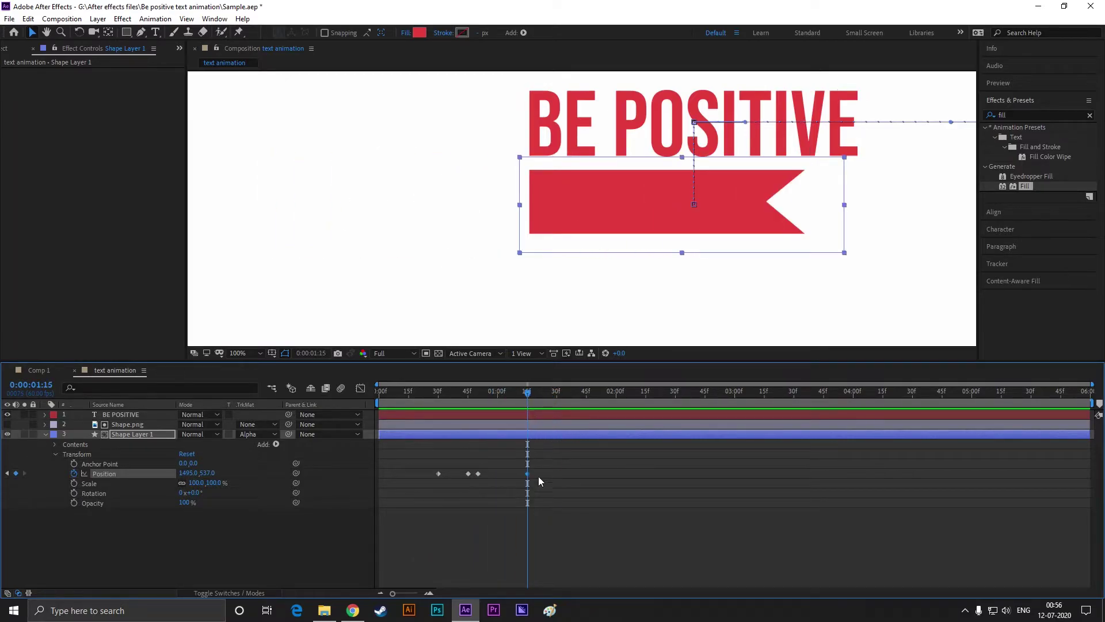
Apply Easy Ease to all four position keyframes of Shape Layer 1, preview the reveal and return to 0:00:01:15
left_click_drag(556, 462, 396, 486)
key("F9")
left_click_drag(529, 394, 415, 396)
key("space")
key("space")
left_click_drag(543, 394, 528, 396)
Collapse Shape Layer 1's properties and leave all layers deselected
left_click(155, 33)
left_click(33, 32)
left_click(262, 190)
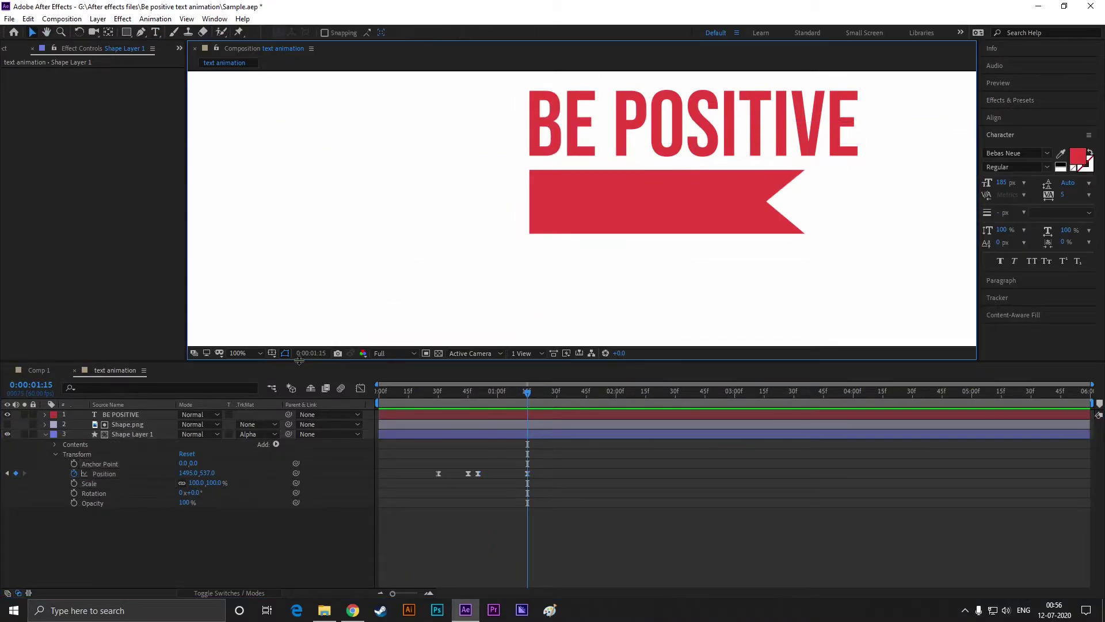
left_click(119, 415)
left_click(409, 281)
key("t")
key("t")
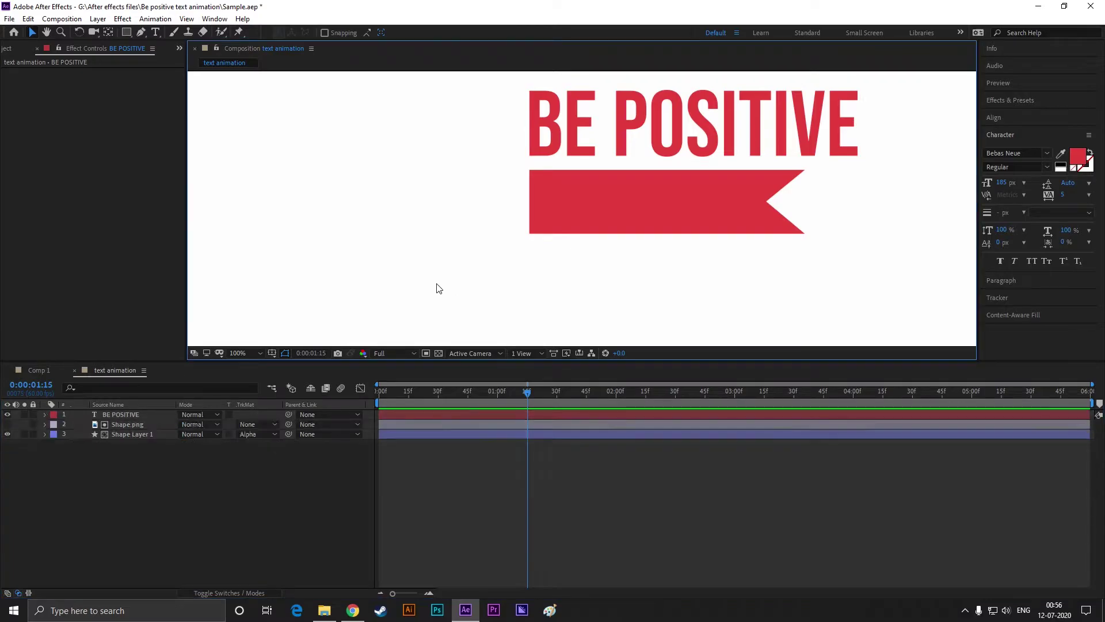
Add a new text layer reading YOU CAN DO IT beneath the BE POSITIVE title, overlapping the banner
left_click(155, 32)
left_click(455, 285)
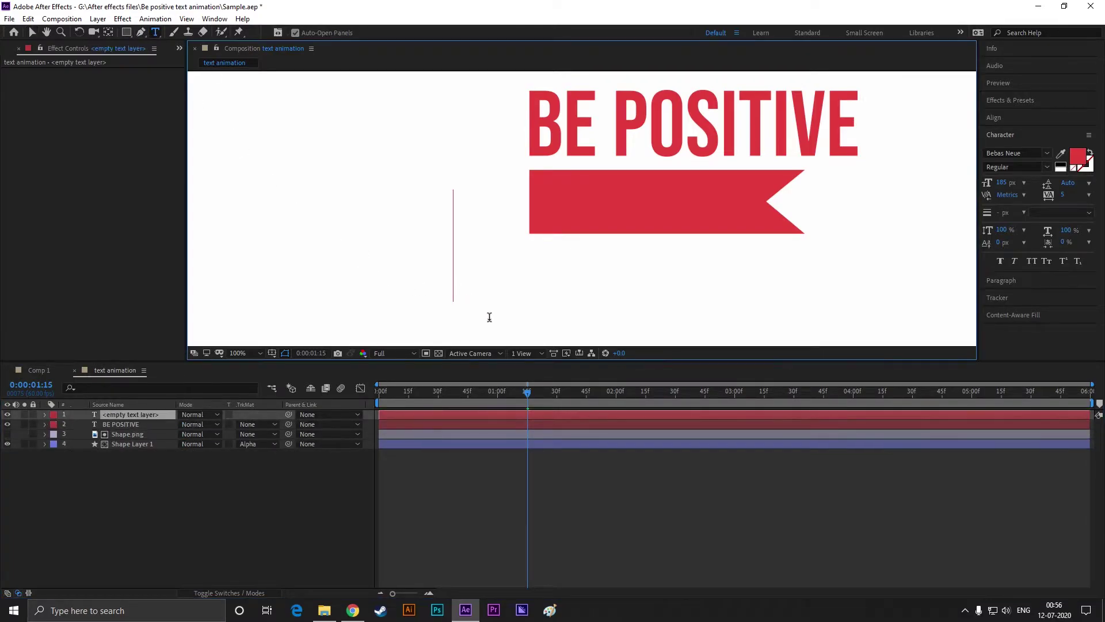
type("YOU CAN")
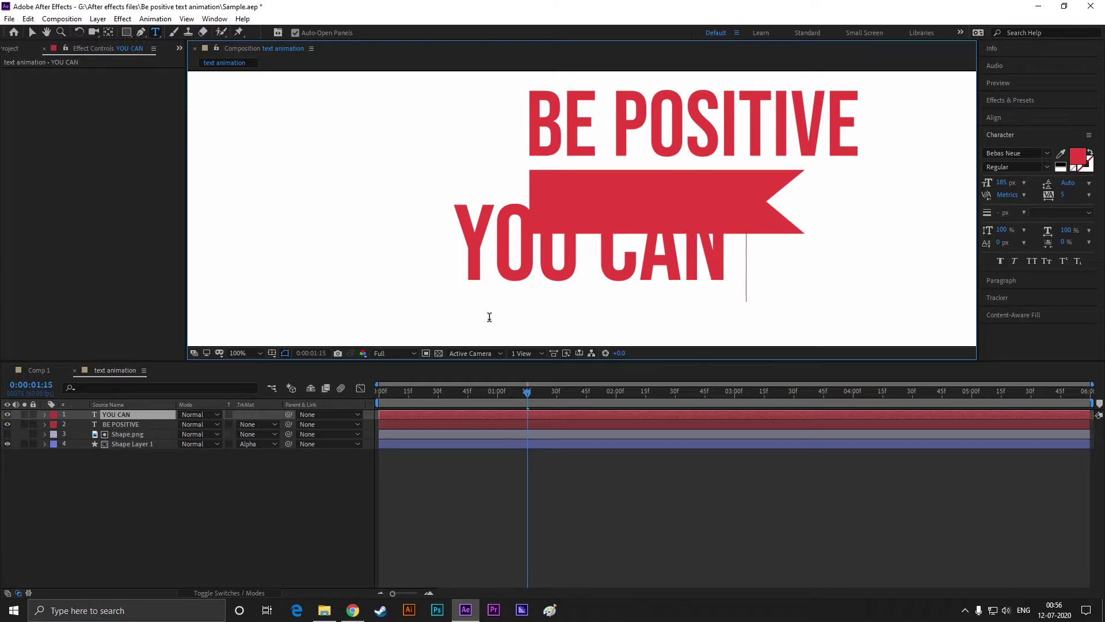
type(" DO IT")
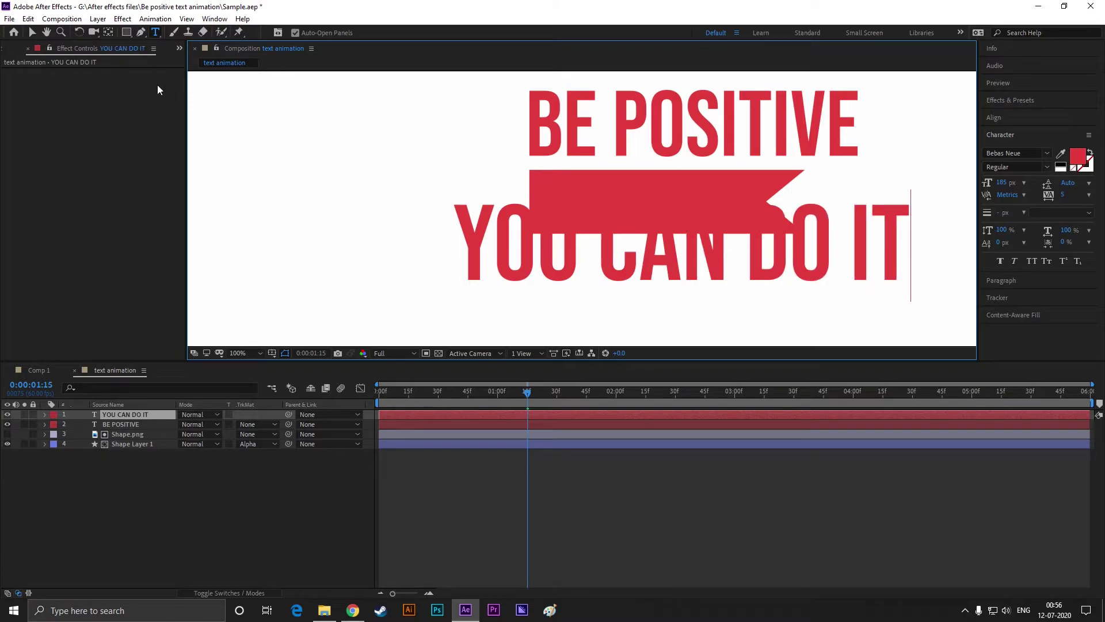
Scale the YOU CAN DO IT text down to fit the banner's width and set its tracking to 59
left_click(32, 32)
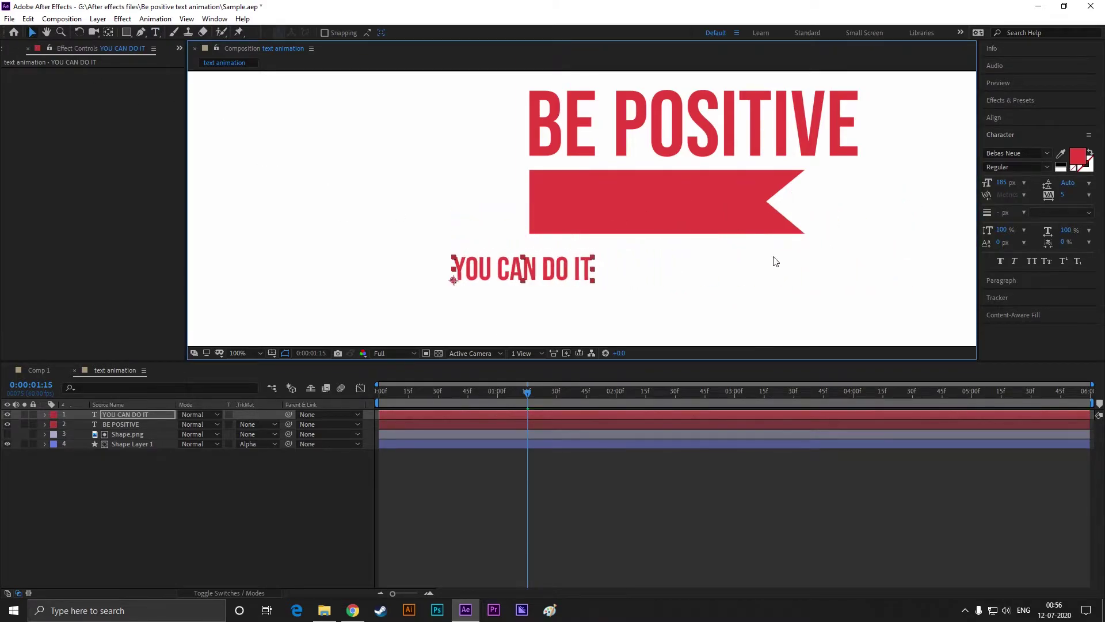
left_click_drag(576, 274, 600, 291)
left_click_drag(1062, 195, 1095, 195)
Change the YOU CAN DO IT text fill to white and place the line centred vertically on the ribbon banner
left_click(1082, 157)
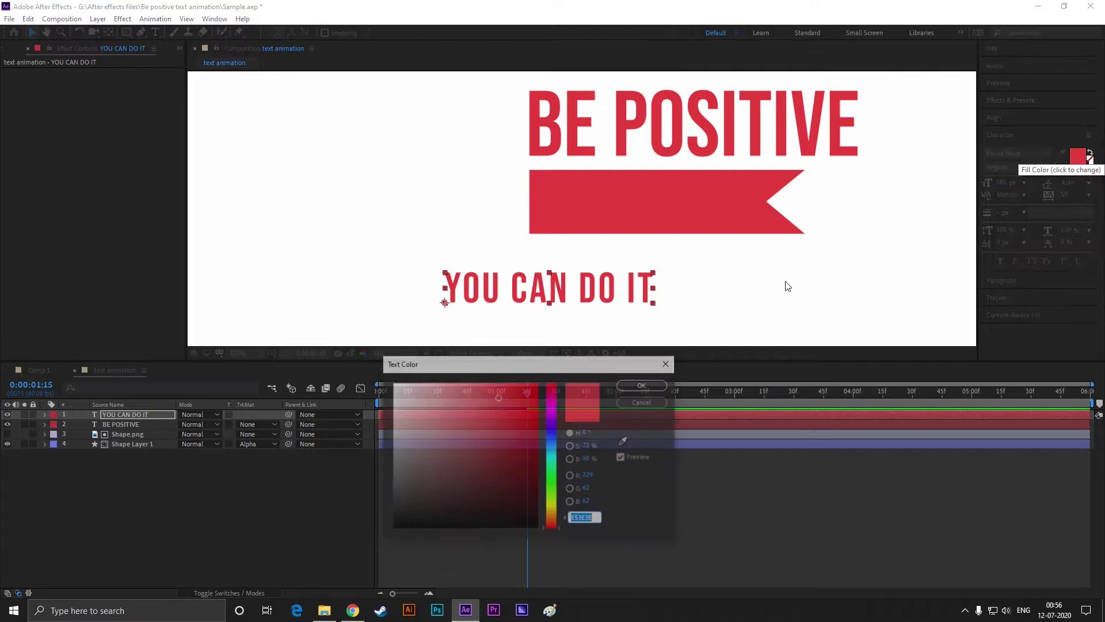
left_click(393, 384)
left_click(644, 386)
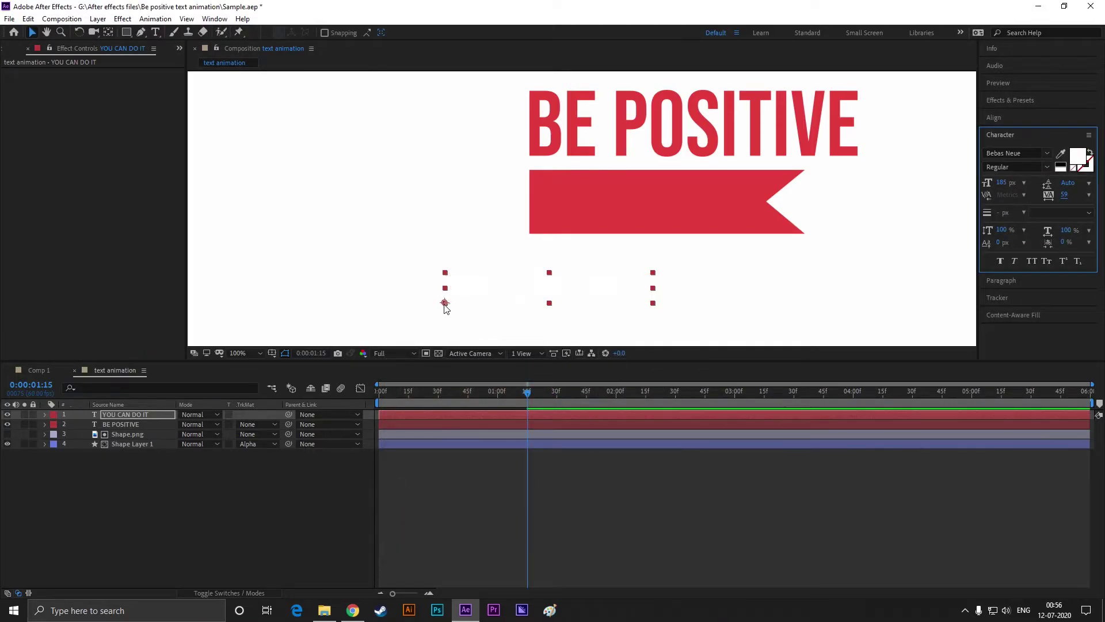
left_click_drag(445, 303, 544, 216)
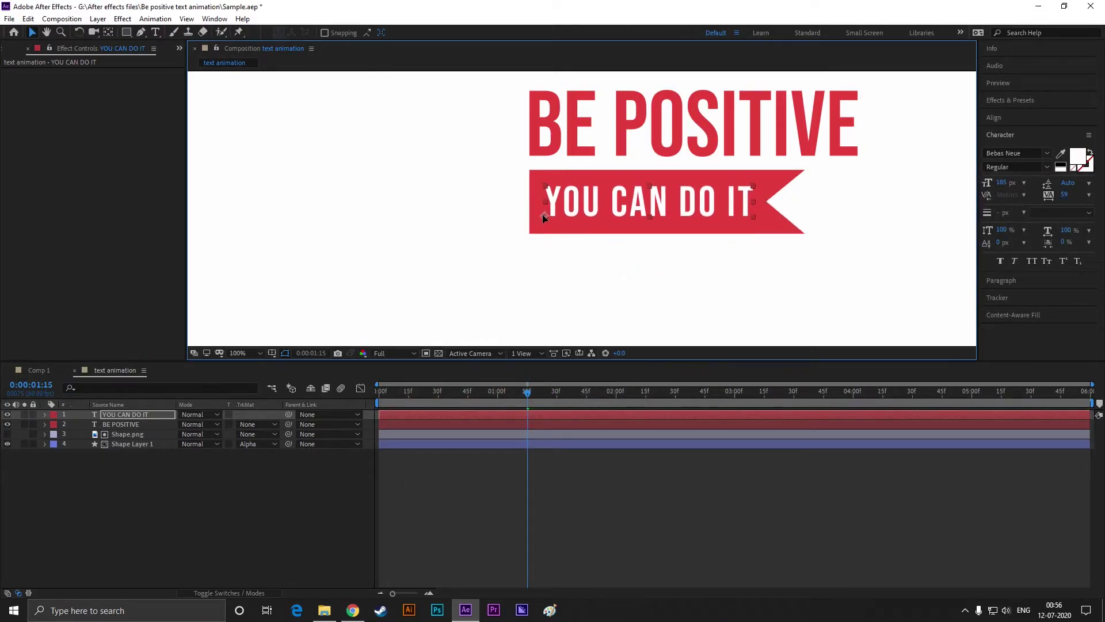
left_click_drag(676, 286, 523, 308)
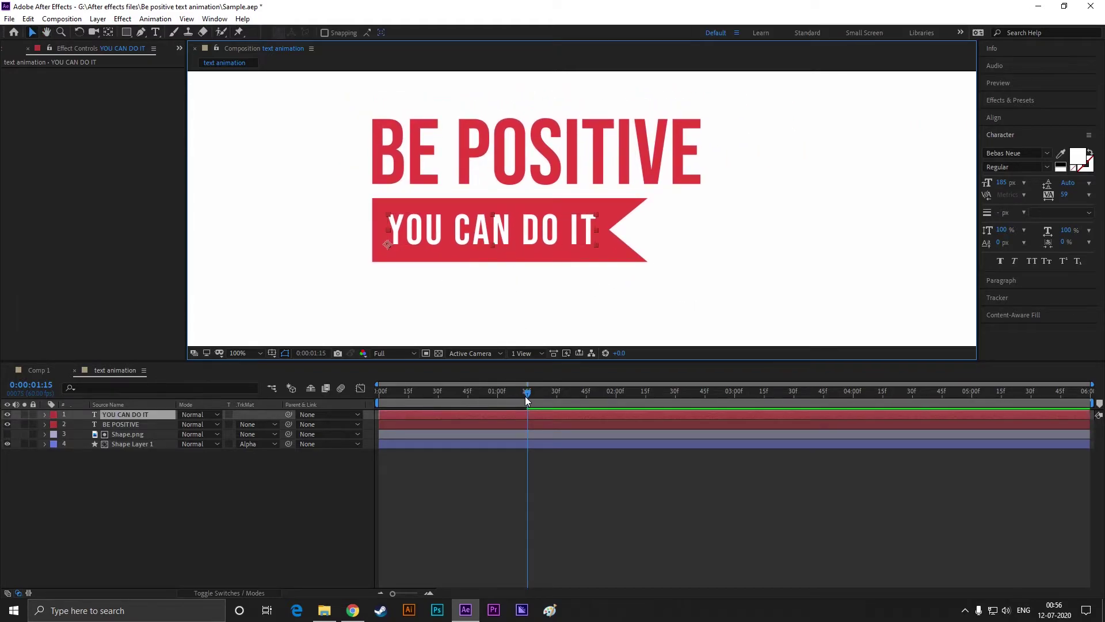
At 0:00:01:22, draw a rectangular mask on the YOU CAN DO IT layer that closely encloses the whole text line
left_click_drag(526, 400, 541, 392)
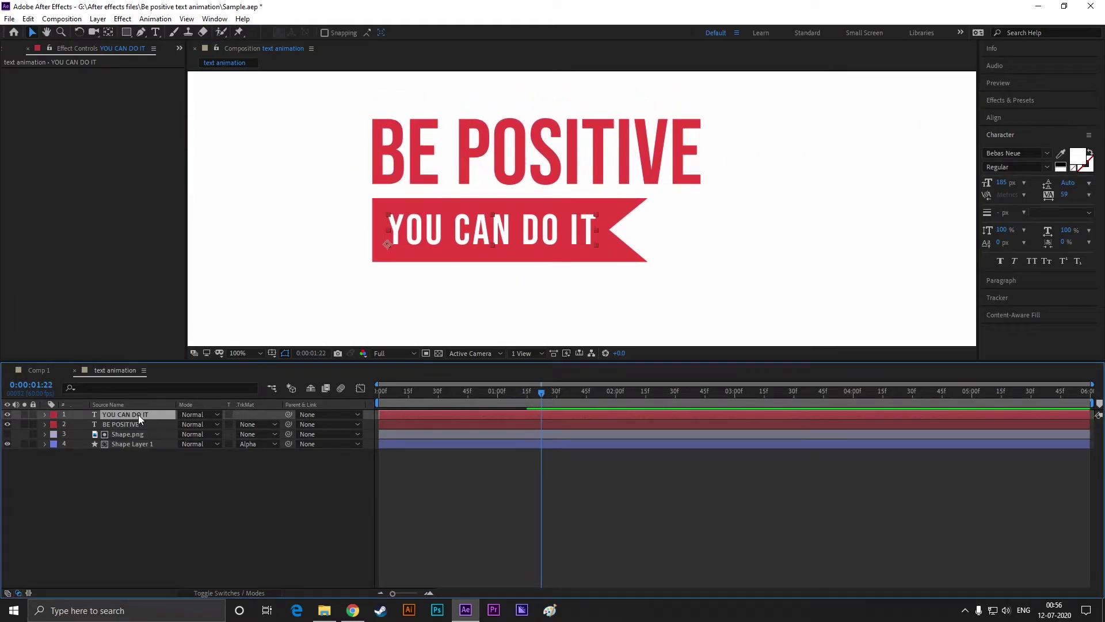
left_click_drag(478, 288, 547, 288)
scroll(547, 288, "down", 2)
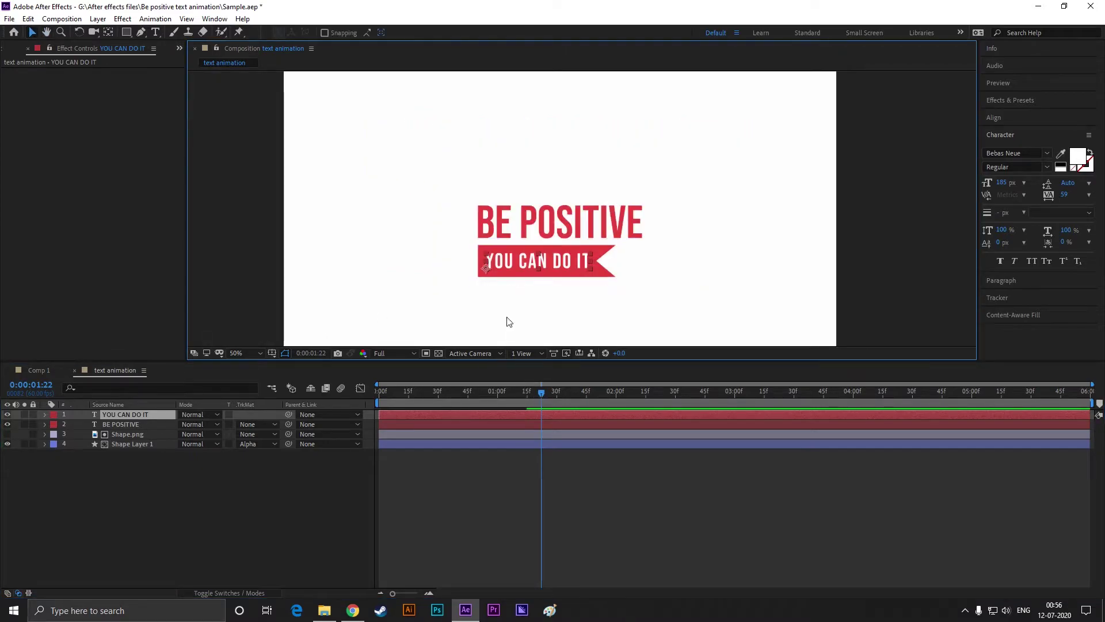
scroll(506, 270, "up", 2)
key("q")
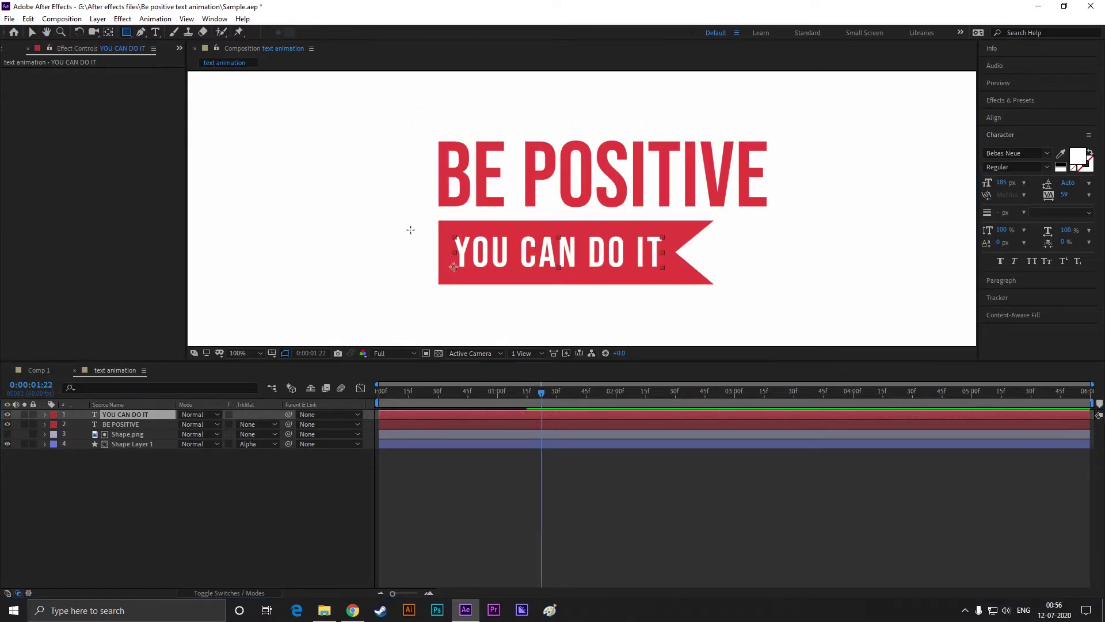
left_click_drag(445, 230, 670, 274)
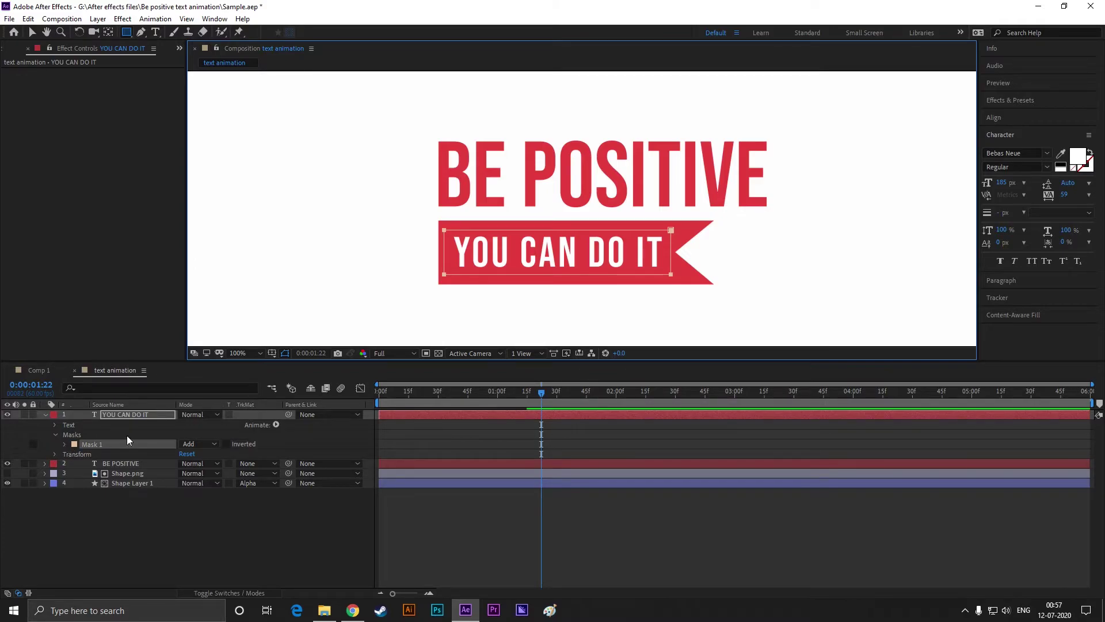
Reveal Shape Layer 1's position keyframes for timing reference, and keyframe the Mask Path of Mask 1 at 0:00:01:30
left_click(542, 392)
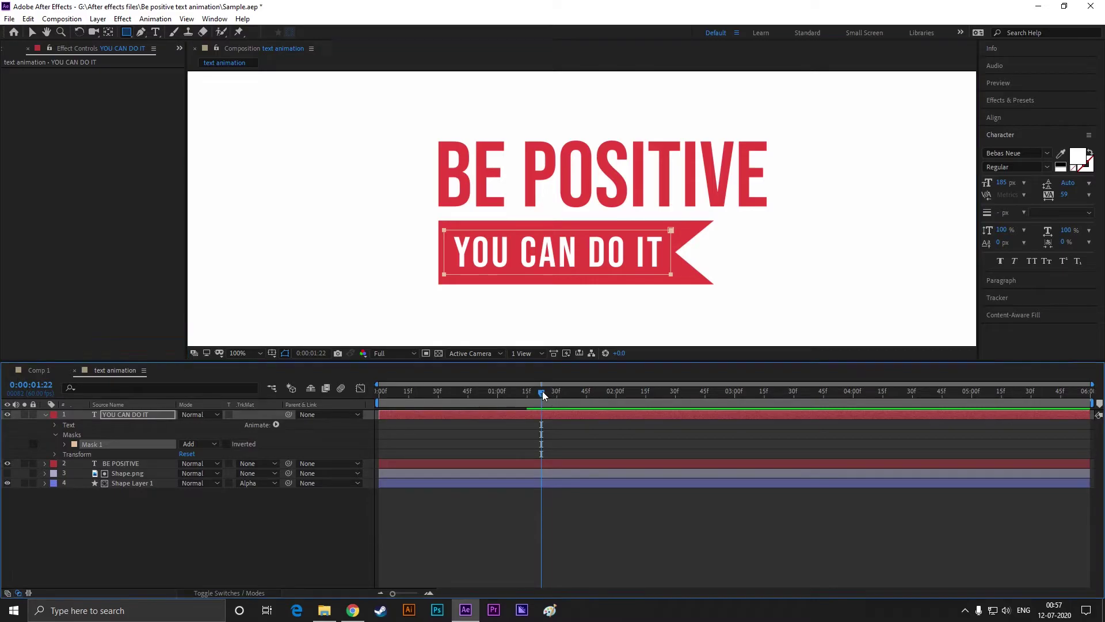
left_click(495, 482)
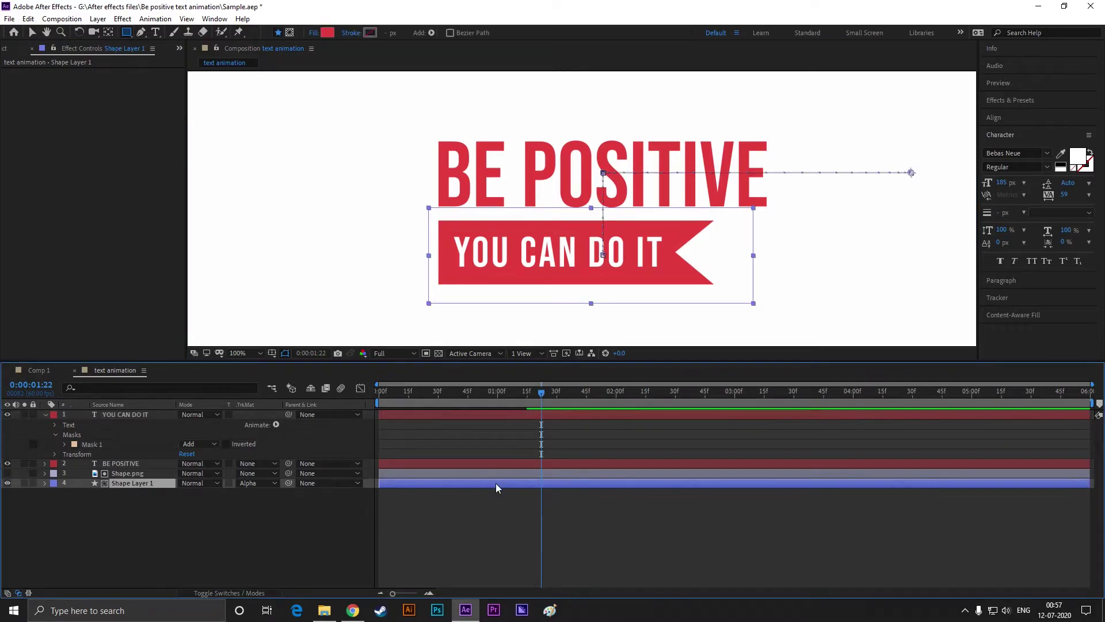
key("p")
left_click_drag(543, 390, 558, 392)
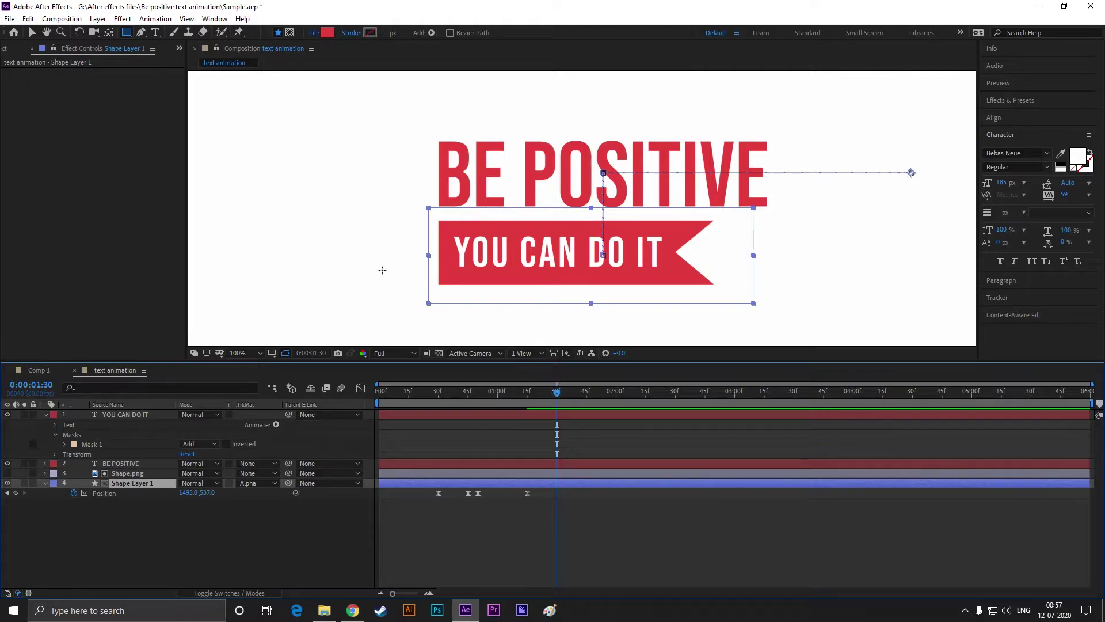
left_click(64, 445)
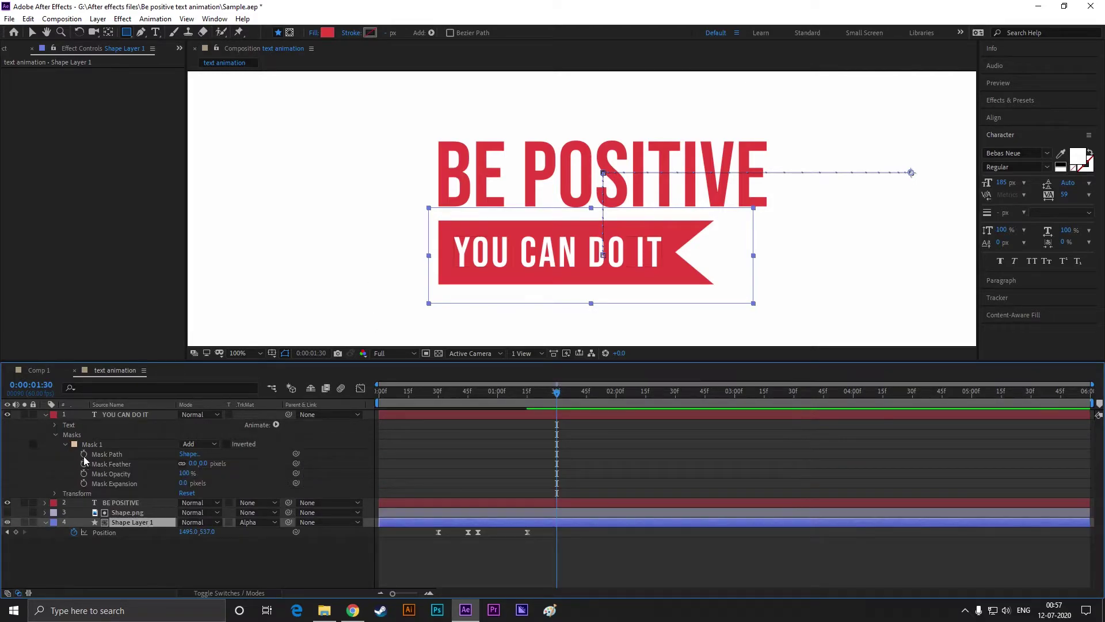
left_click(84, 454)
Keyframe the mask at 0:00:01:15 shifted horizontally past the start of the text so it hides the line, and preview the reveal
left_click_drag(558, 389, 527, 391)
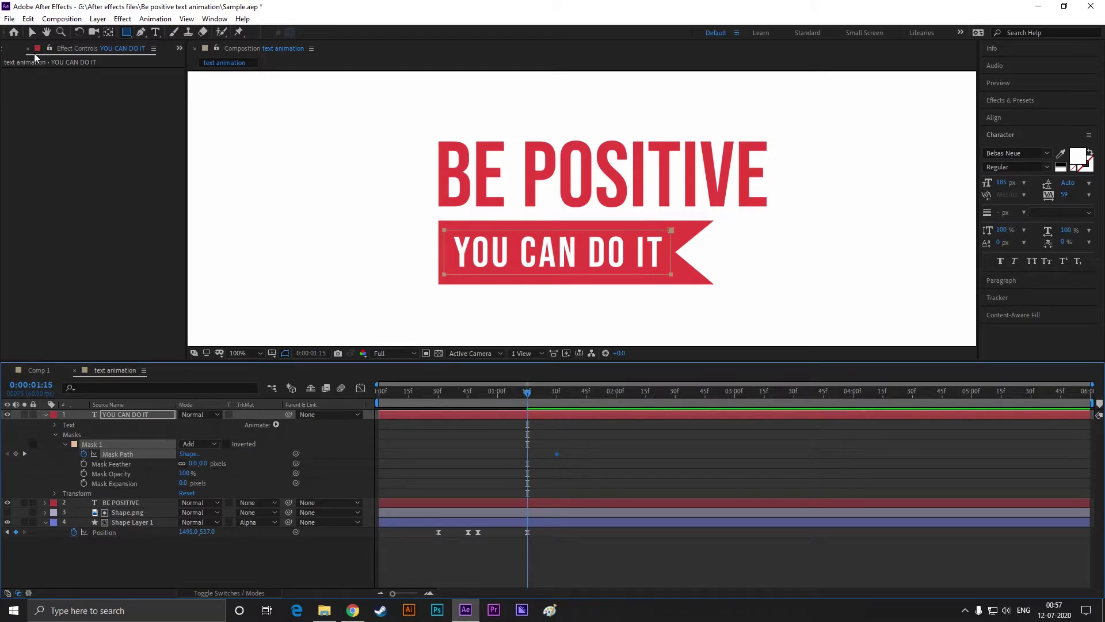
key("v")
left_click_drag(672, 231, 421, 231)
key("space")
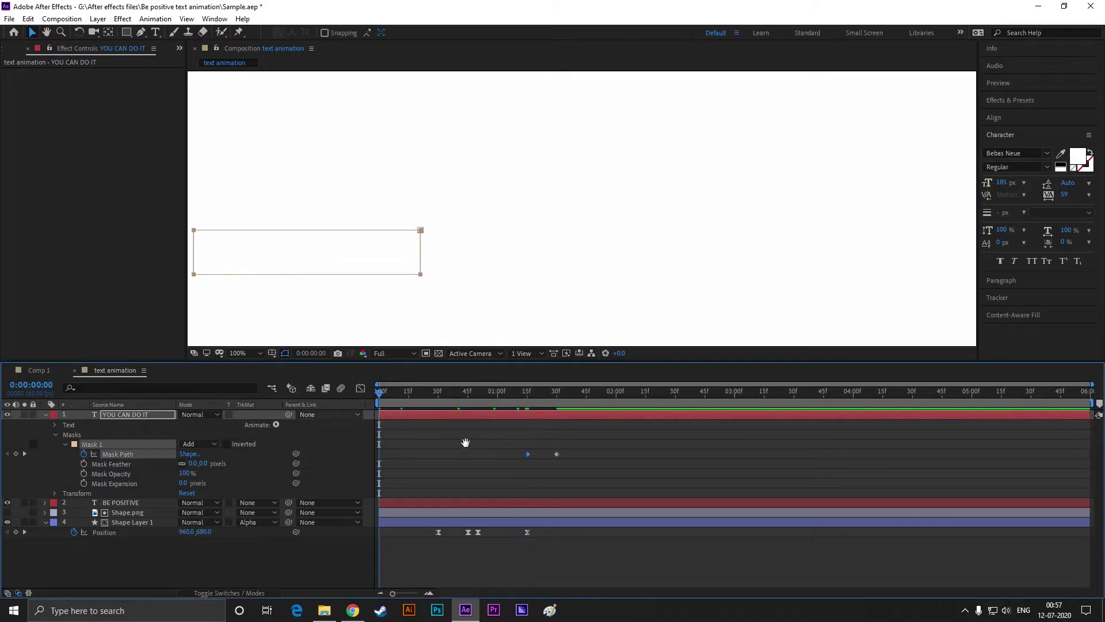
key("space")
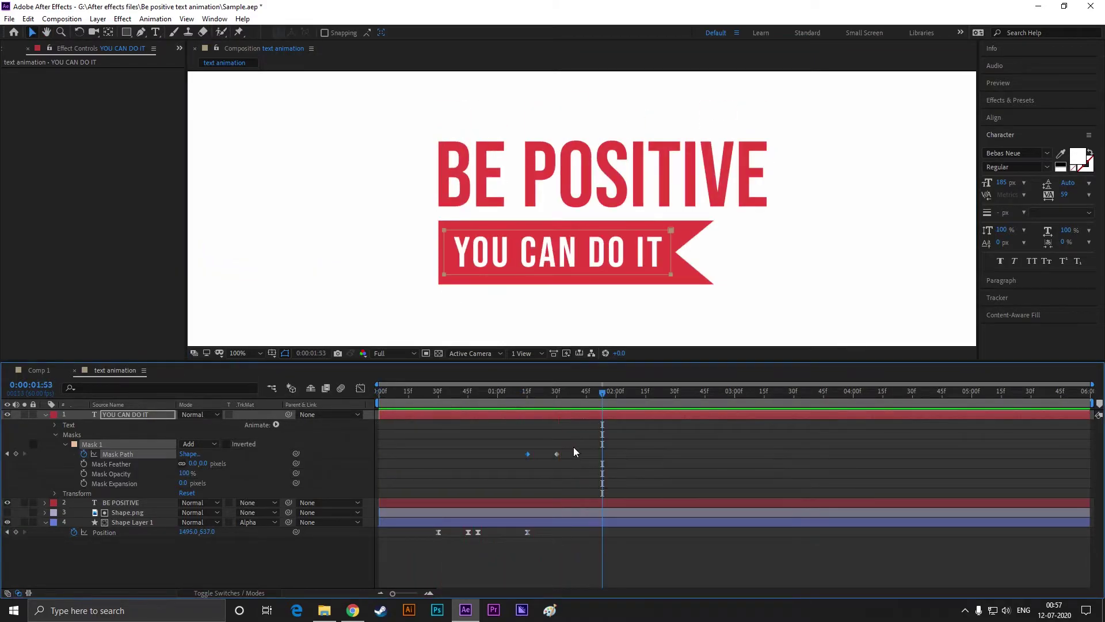
Shift both Mask Path keyframes slightly earlier, apply Easy Ease to them and preview the animation
left_click_drag(573, 447, 517, 454)
key("space")
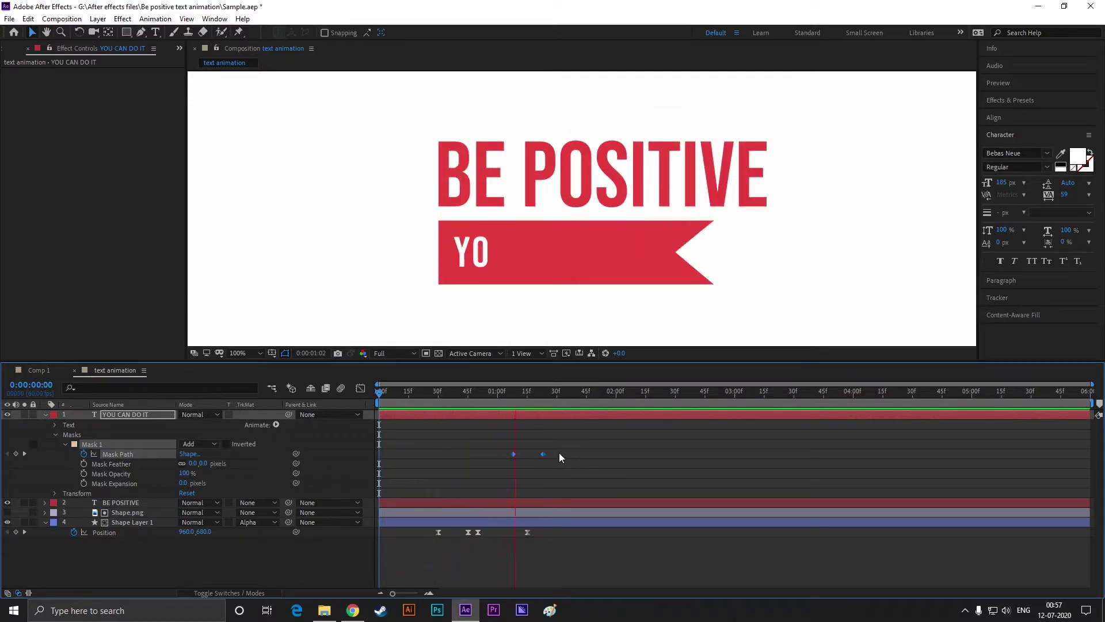
key("F9")
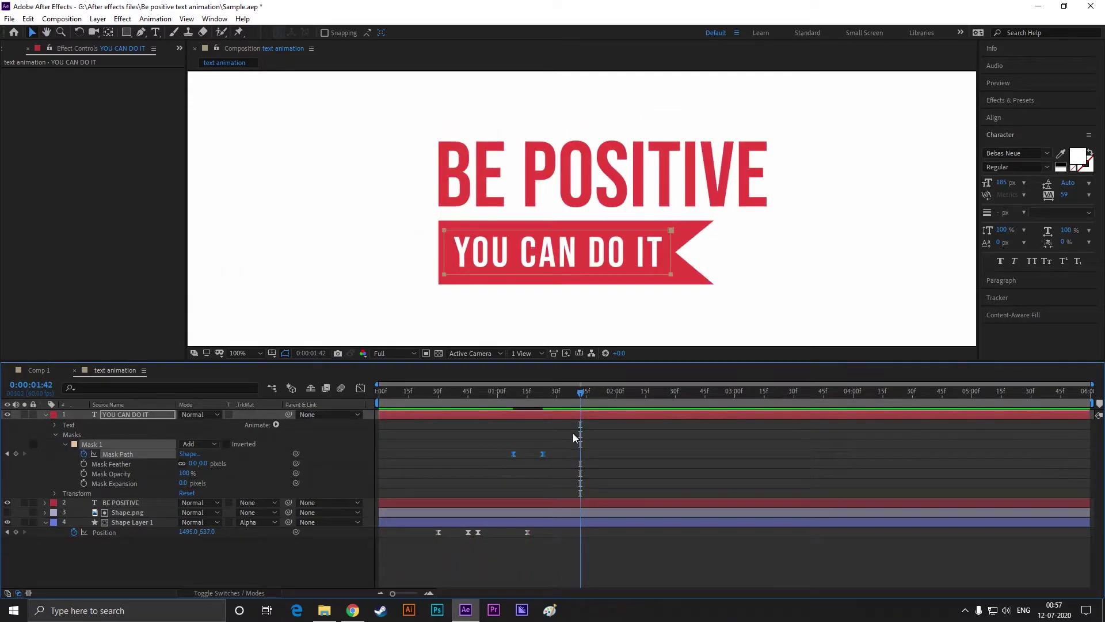
key("space")
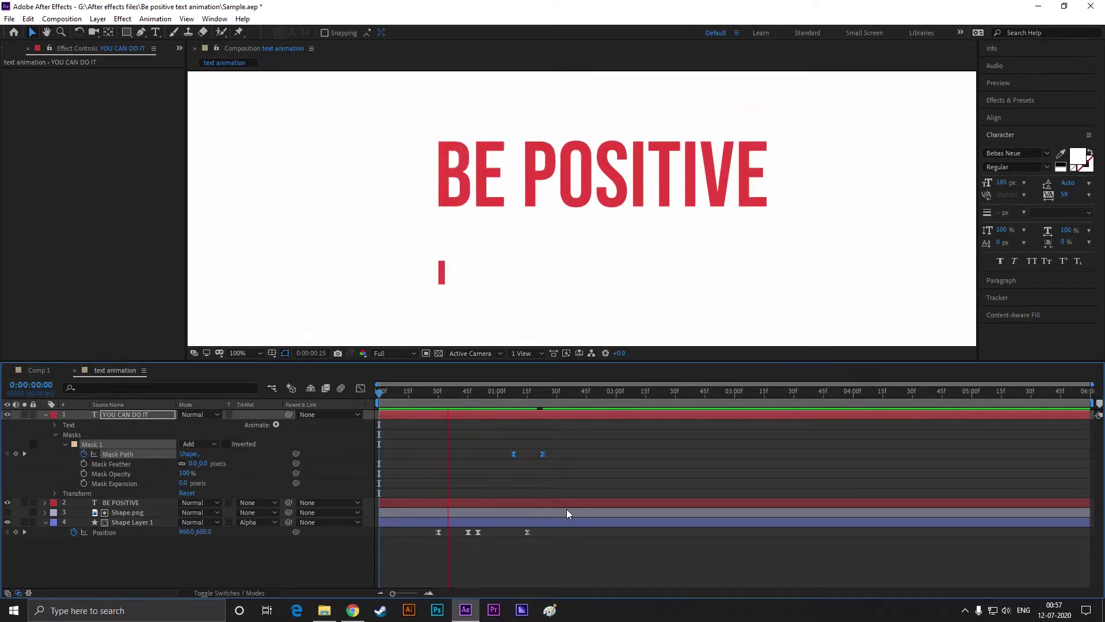
Collapse the YOU CAN DO IT layer's properties and leave all layers deselected
scroll(583, 311, "down", 1)
left_click(627, 319)
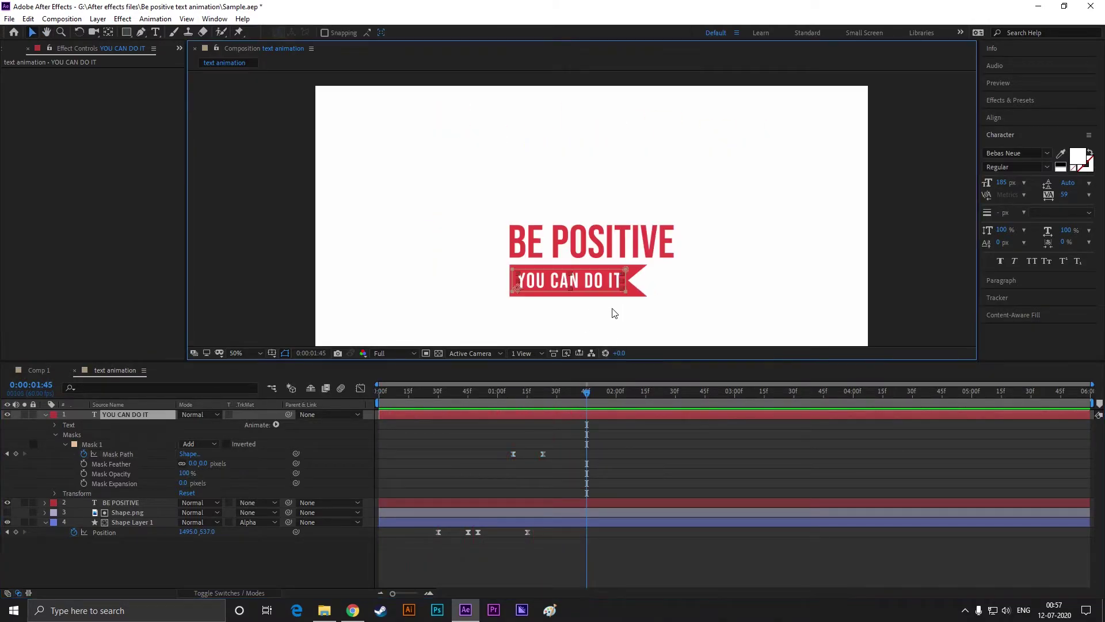
left_click_drag(614, 306, 598, 264)
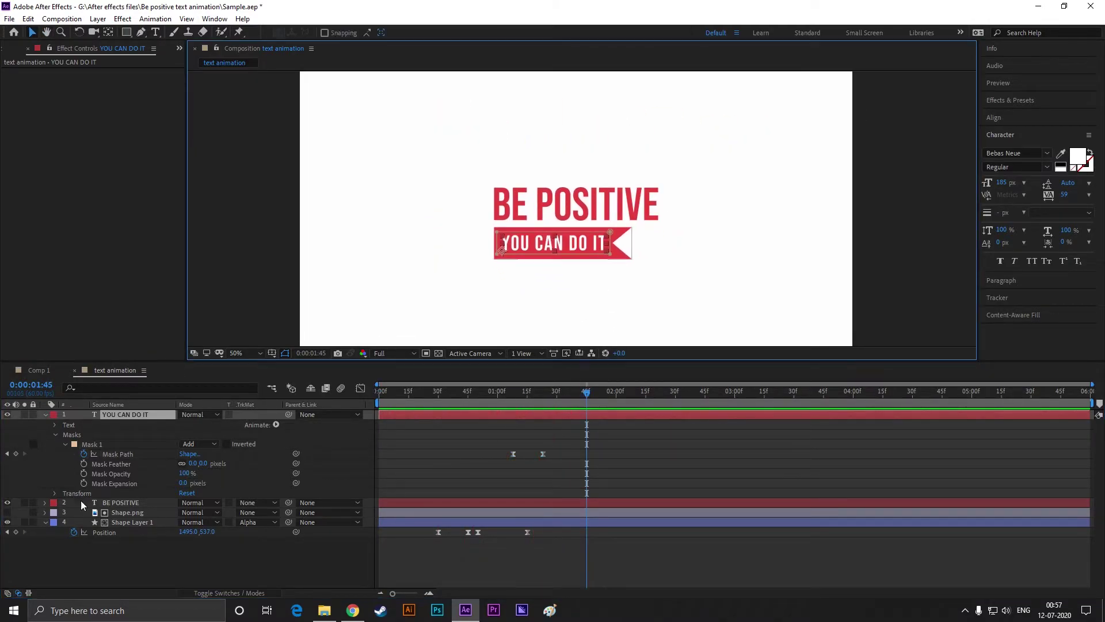
left_click(45, 416)
left_click(448, 295)
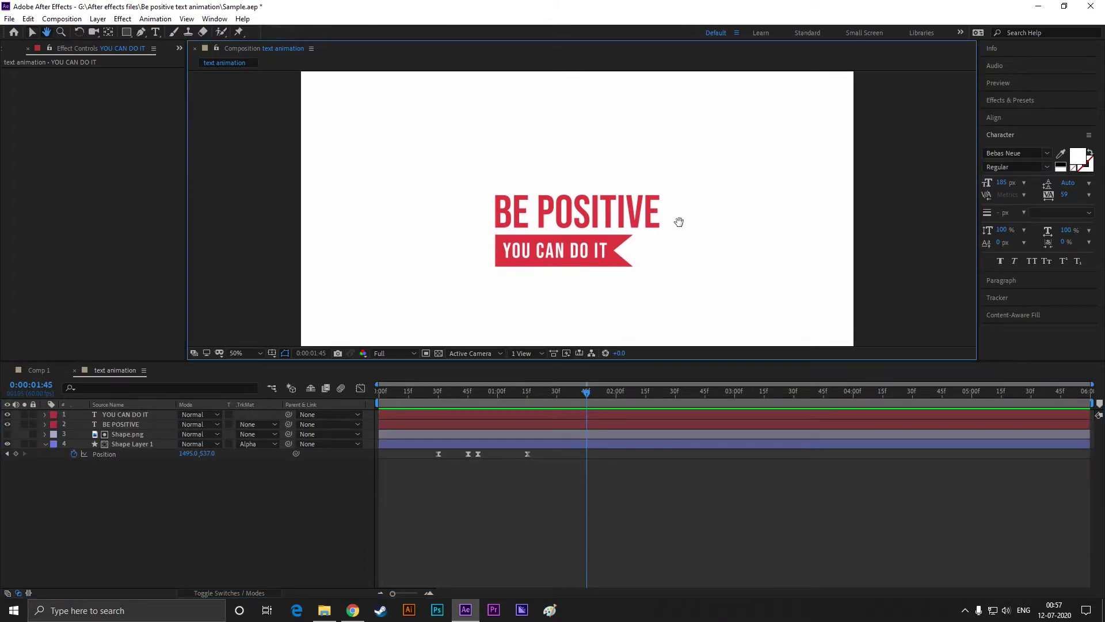
Draw a rectangle shape enclosing the title and banner with a small margin, and centre its anchor point
left_click(126, 32)
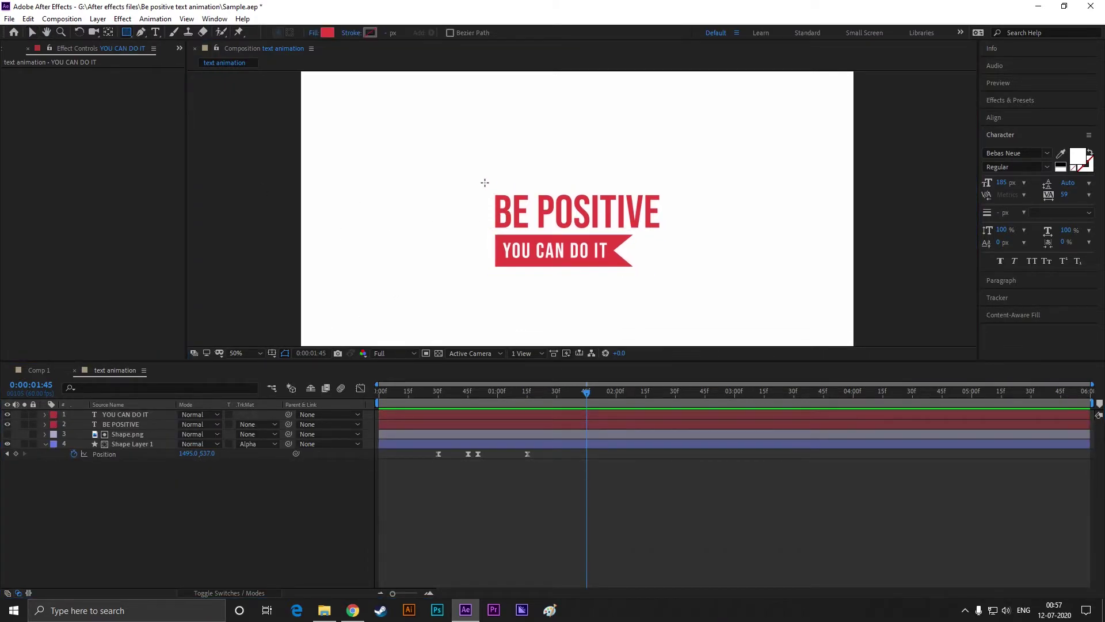
left_click_drag(485, 183, 675, 286)
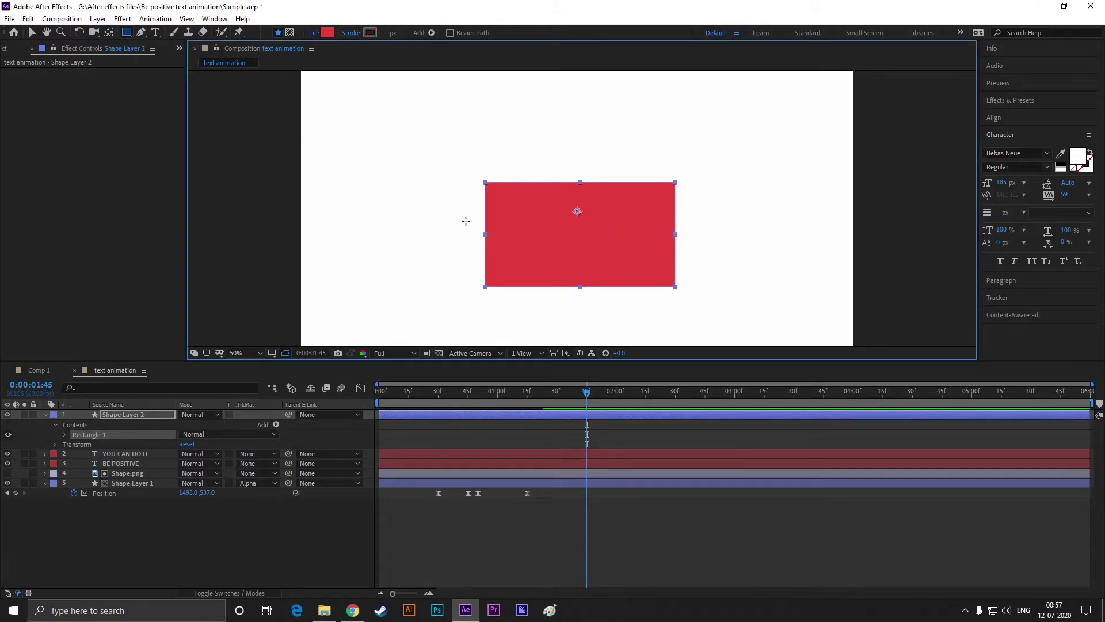
key("ctrl+alt+Home")
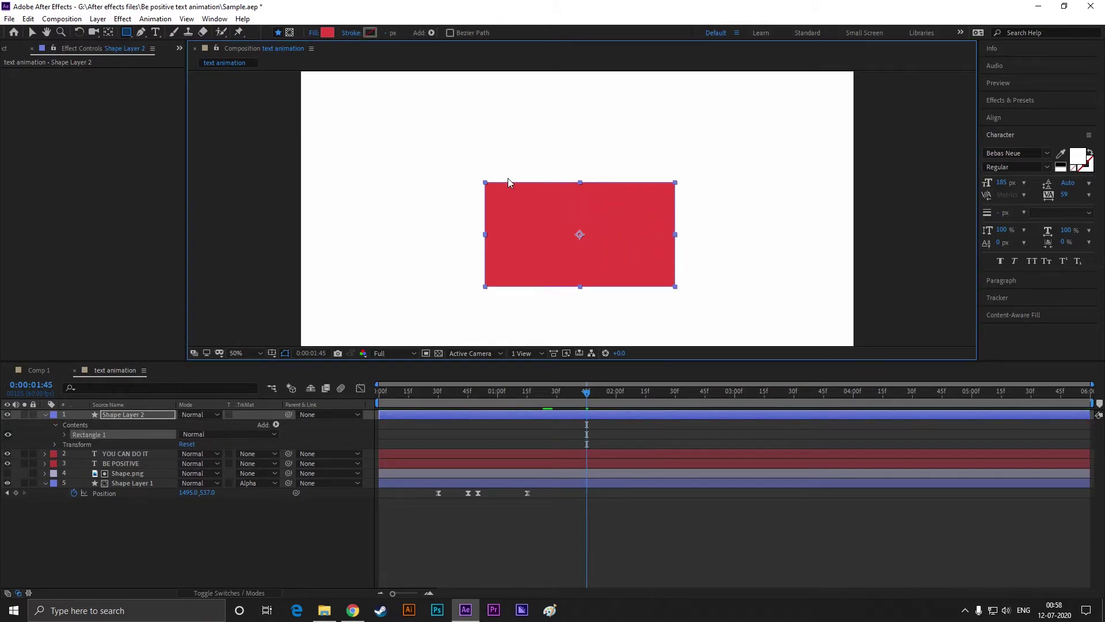
key("v")
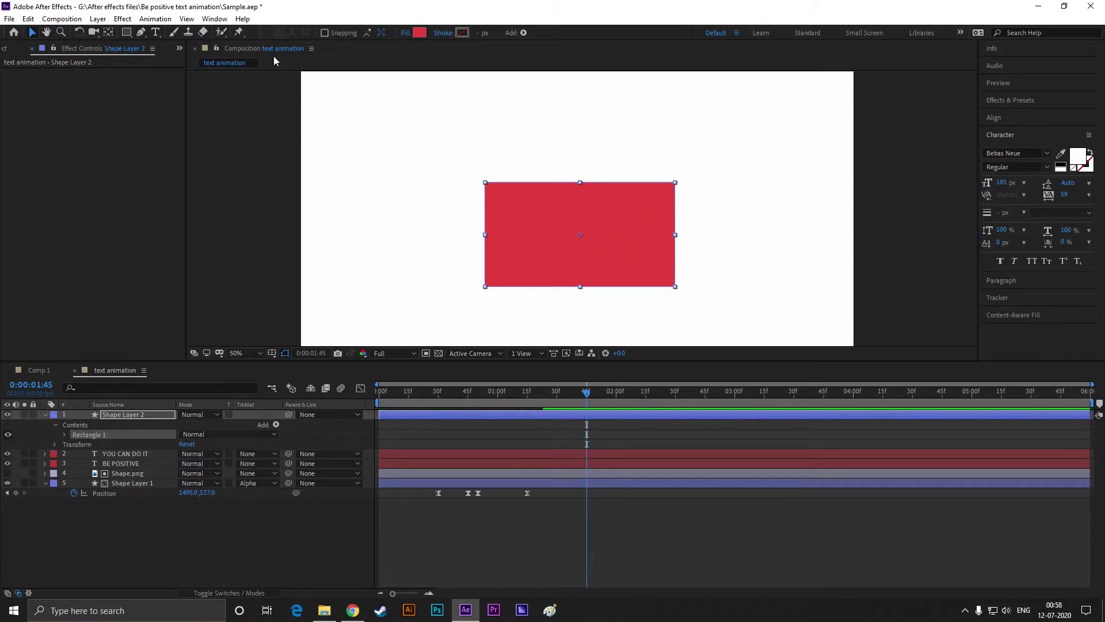
Turn the rectangle into an outline frame with a solid red 15 px stroke and no fill
left_click(448, 35)
left_click(506, 273)
left_click(534, 340)
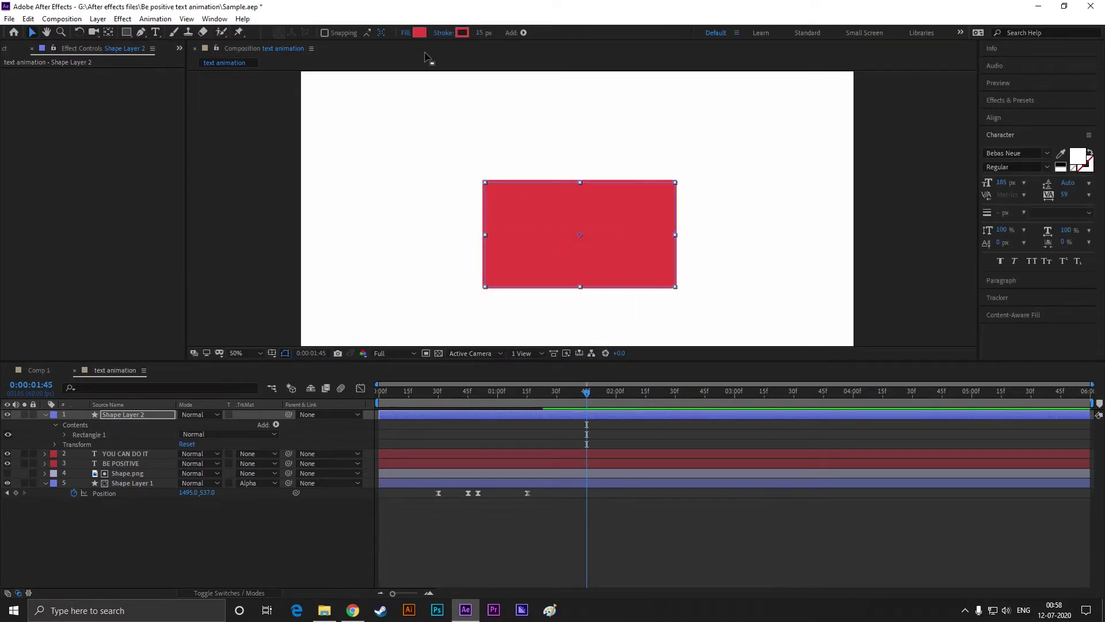
left_click(406, 33)
left_click(494, 273)
left_click(533, 340)
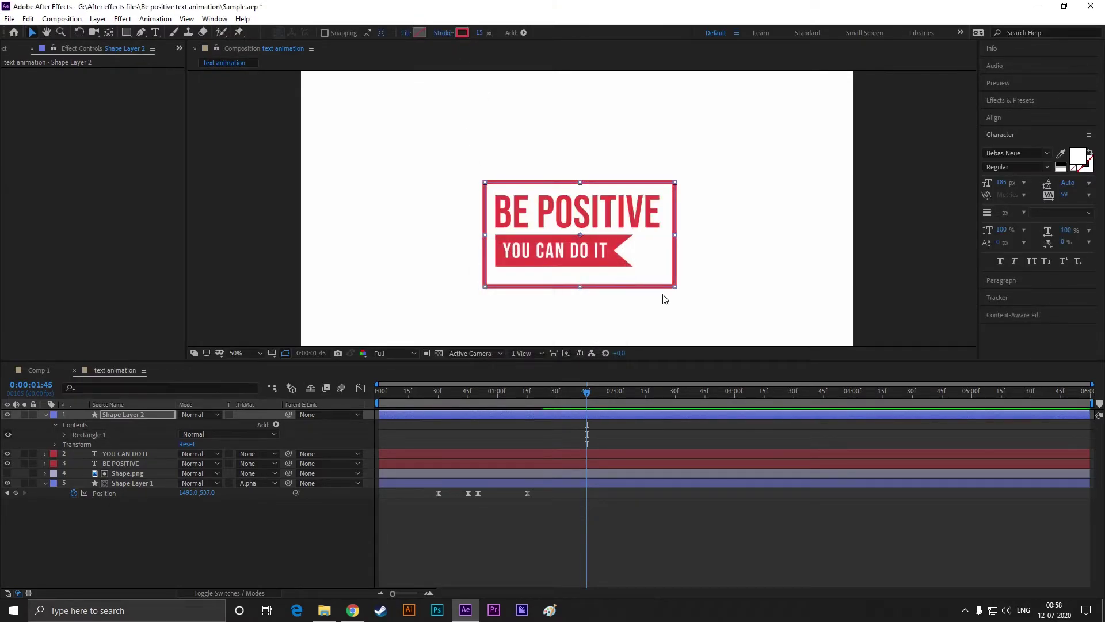
Nudge the outline frame slightly upward to even its margins around the text, and deselect it
key("Up")
key("Up")
key("Up")
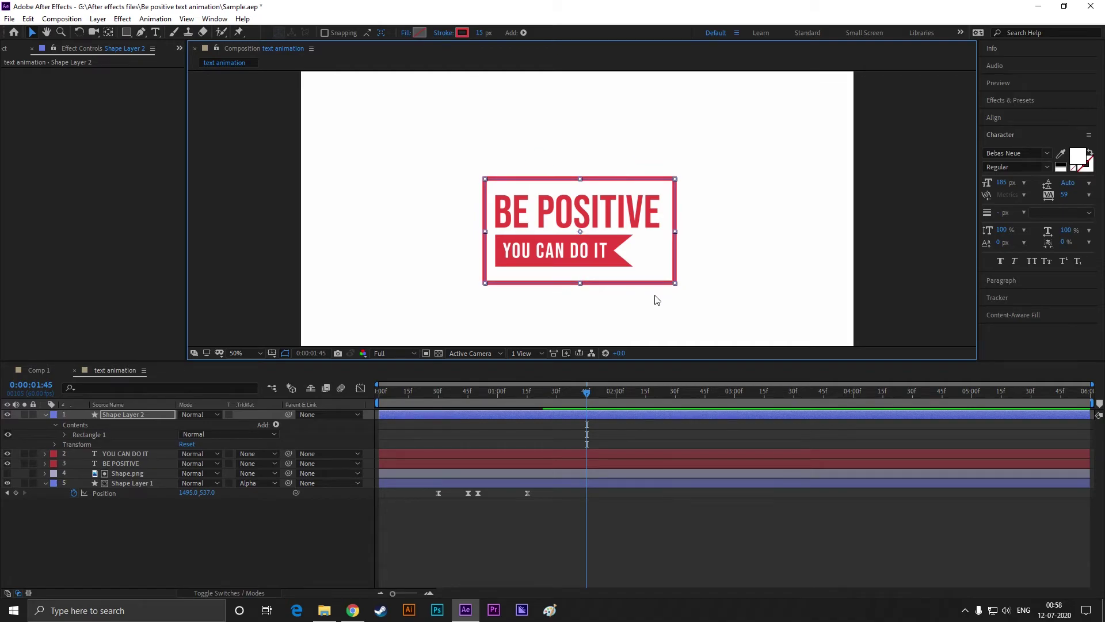
key("Down")
left_click(654, 309)
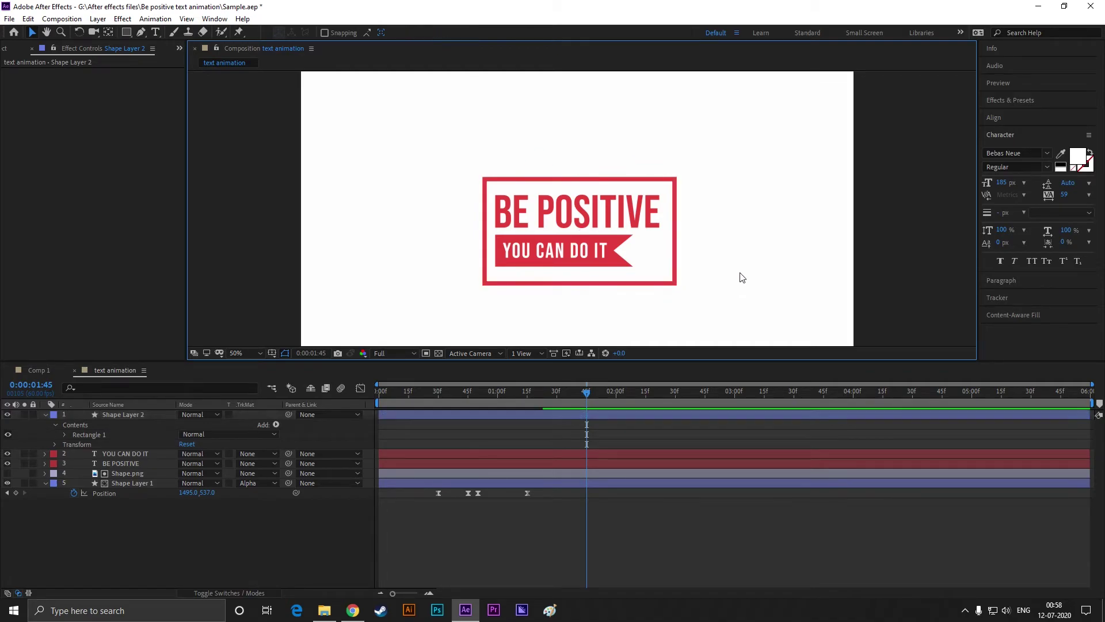
Go to 0:00:01:22 and rename Shape Layer 2 as Line ani
scroll(673, 257, "up", 2)
left_click_drag(587, 397, 541, 399)
left_click(119, 416)
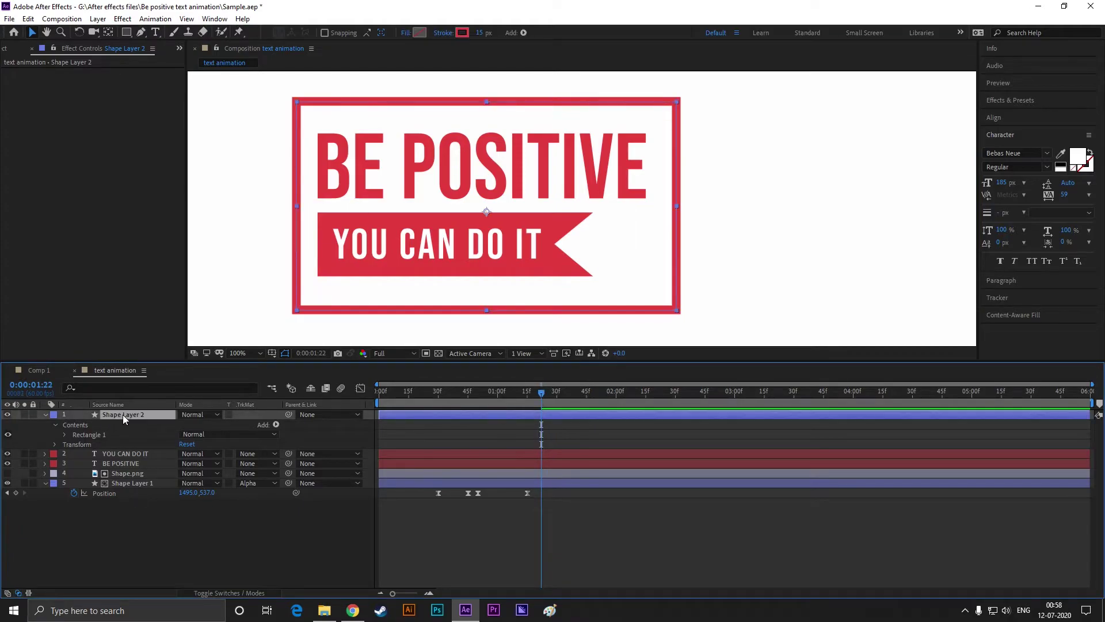
right_click(122, 414)
left_click(157, 407)
type("Line ani")
key("Return")
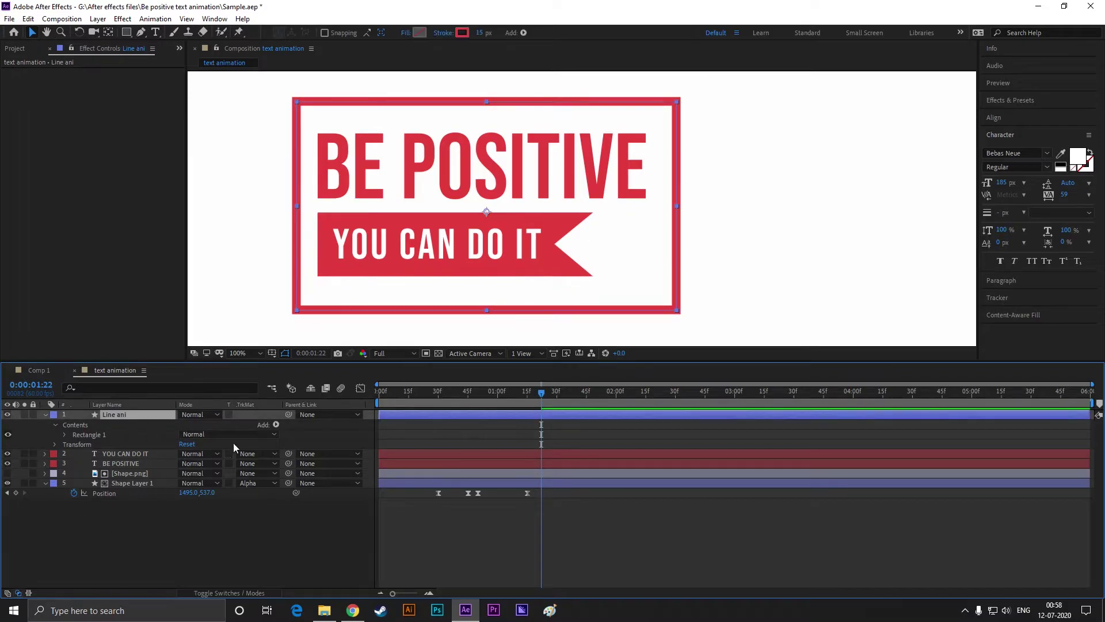
Add Trim Paths to the Line ani layer and expand its Start, End and Offset properties
left_click_drag(742, 227, 764, 231)
key("v")
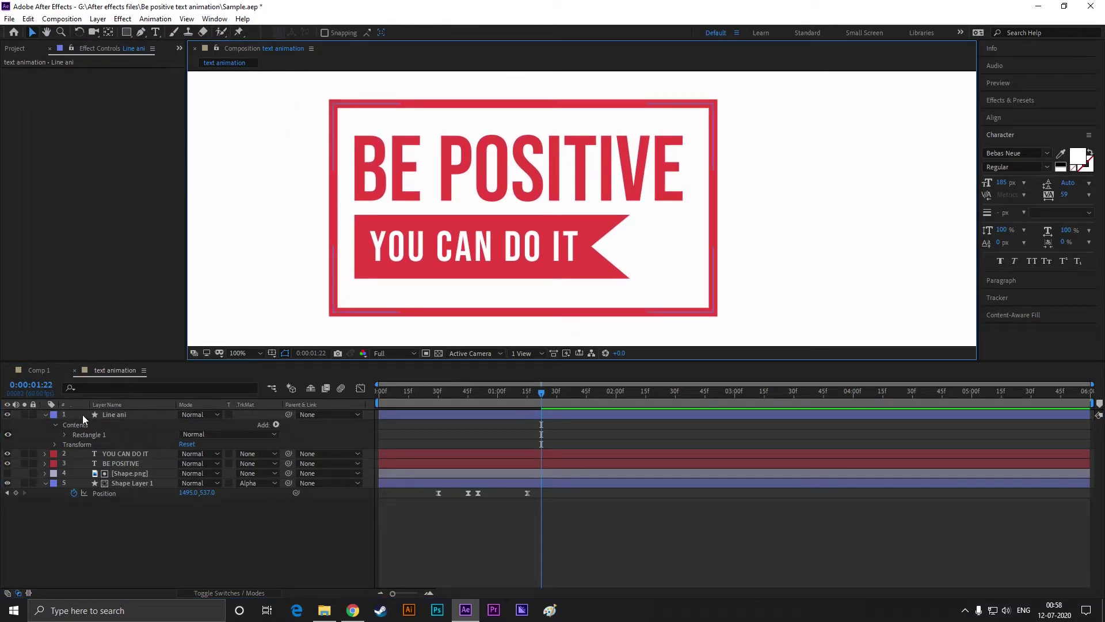
left_click(44, 414)
left_click(44, 414)
left_click(277, 424)
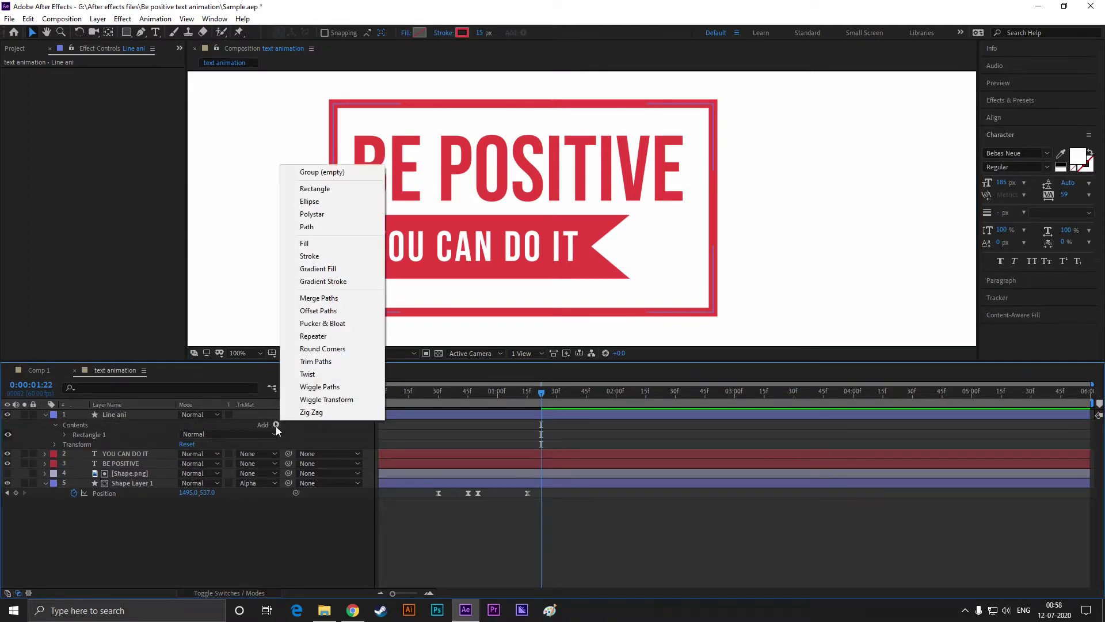
left_click(337, 361)
left_click(64, 444)
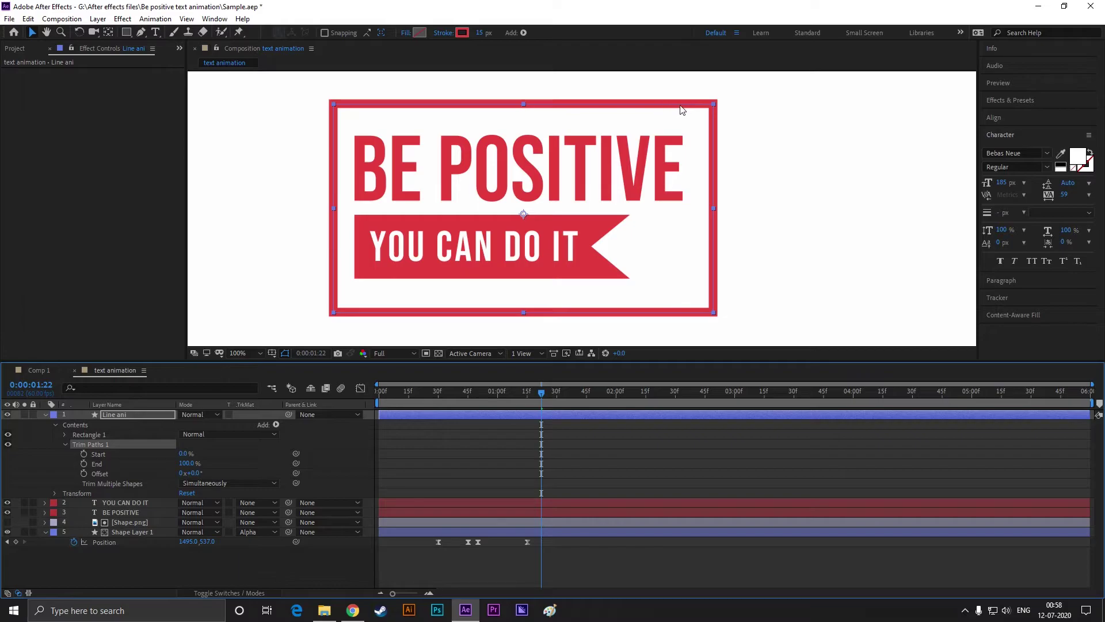
Set the Line ani layer's Trim Paths Start to 98% and its Offset to -7°, and deselect the layer
left_click_drag(185, 454, 242, 455)
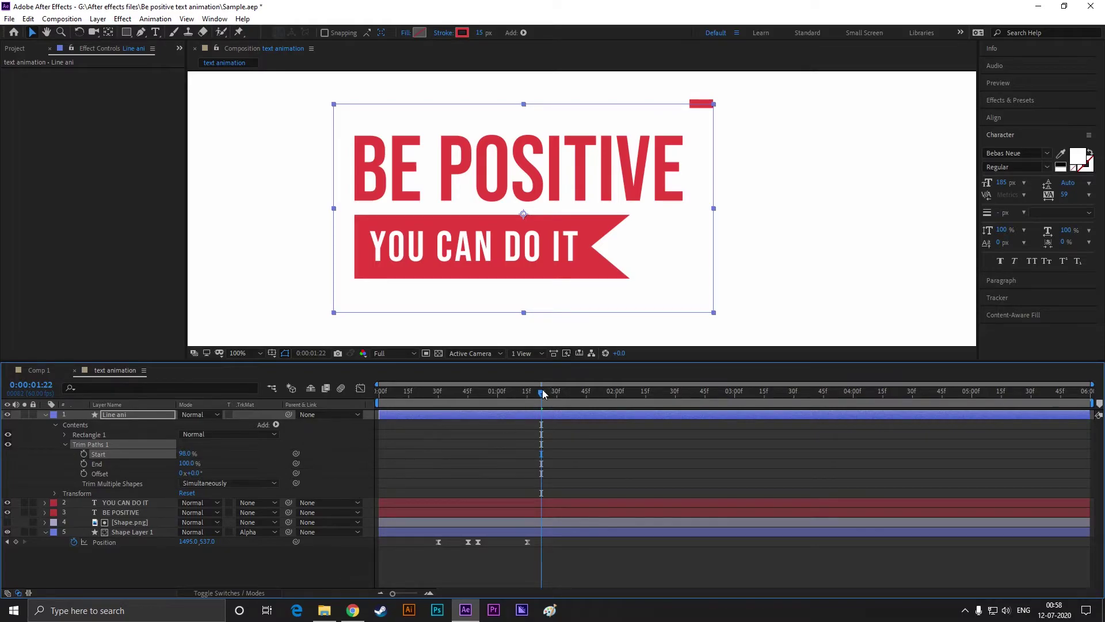
left_click_drag(543, 394, 545, 395)
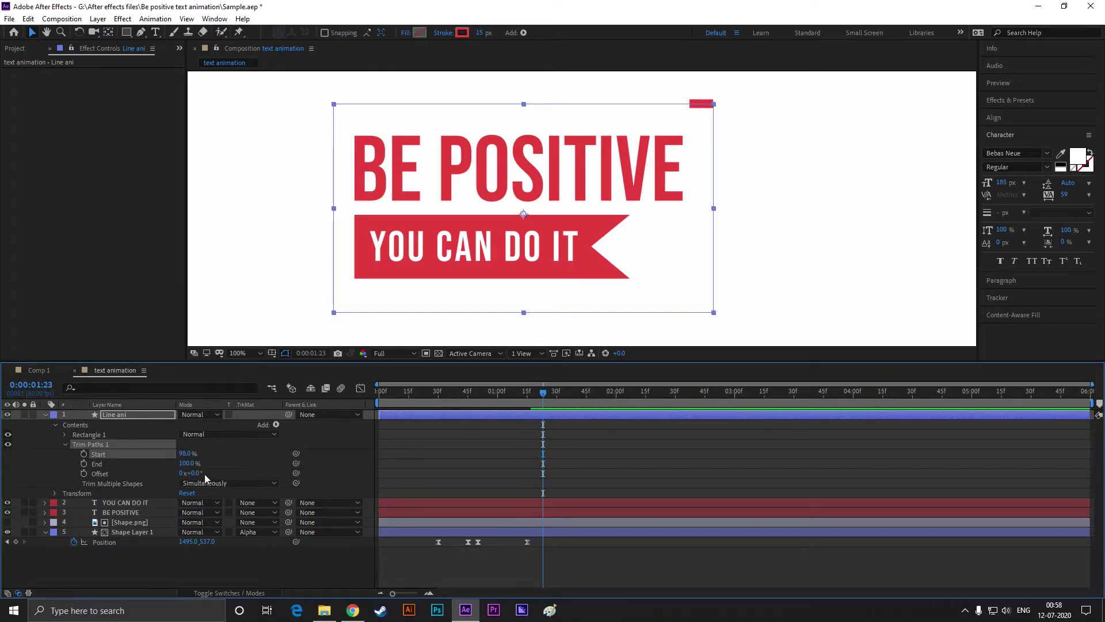
left_click_drag(192, 478, 183, 472)
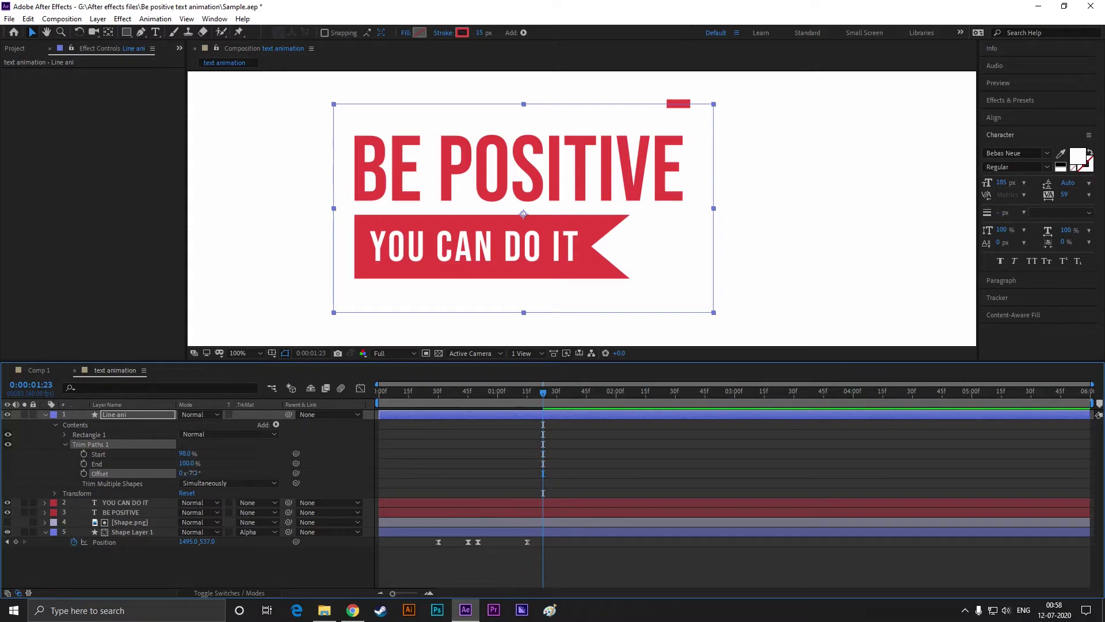
left_click(192, 473)
left_click(369, 479)
Keyframe the Trim Paths Offset at 0:00:00:00 and set it to -108° at 0:00:00:30, and preview the motion
left_click_drag(543, 392, 352, 411)
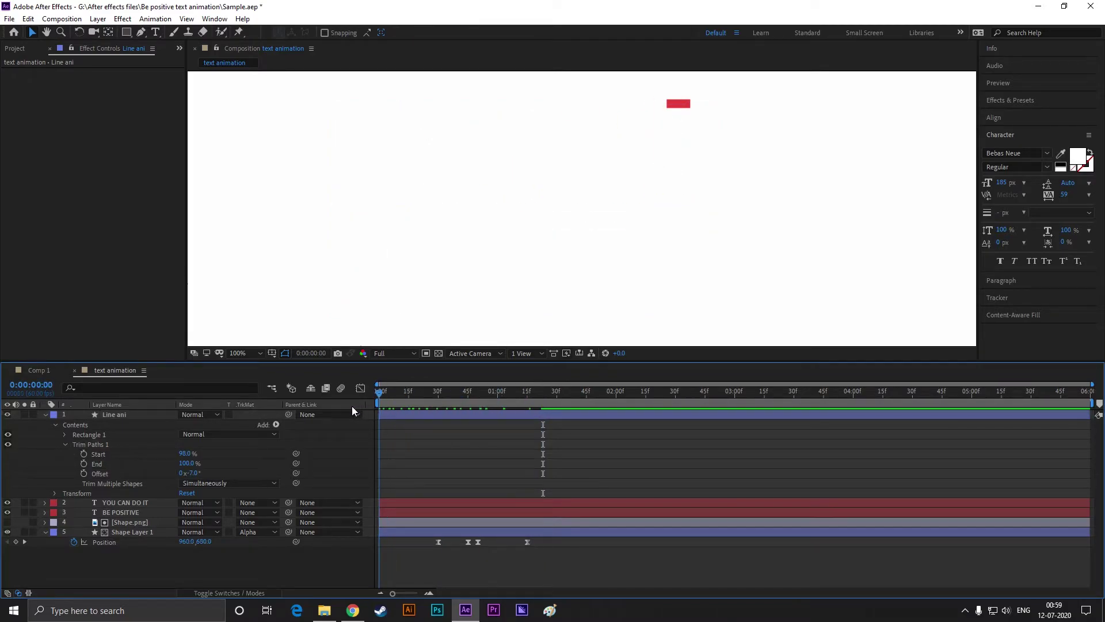
left_click(83, 473)
left_click(382, 392)
left_click_drag(397, 396, 441, 395)
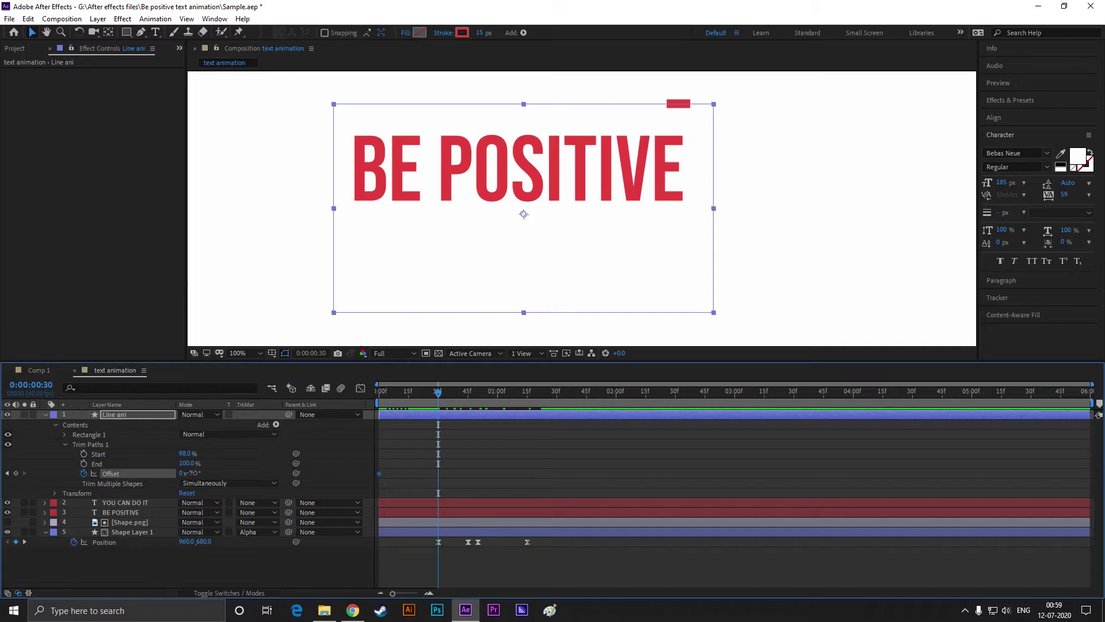
left_click_drag(192, 473, 136, 473)
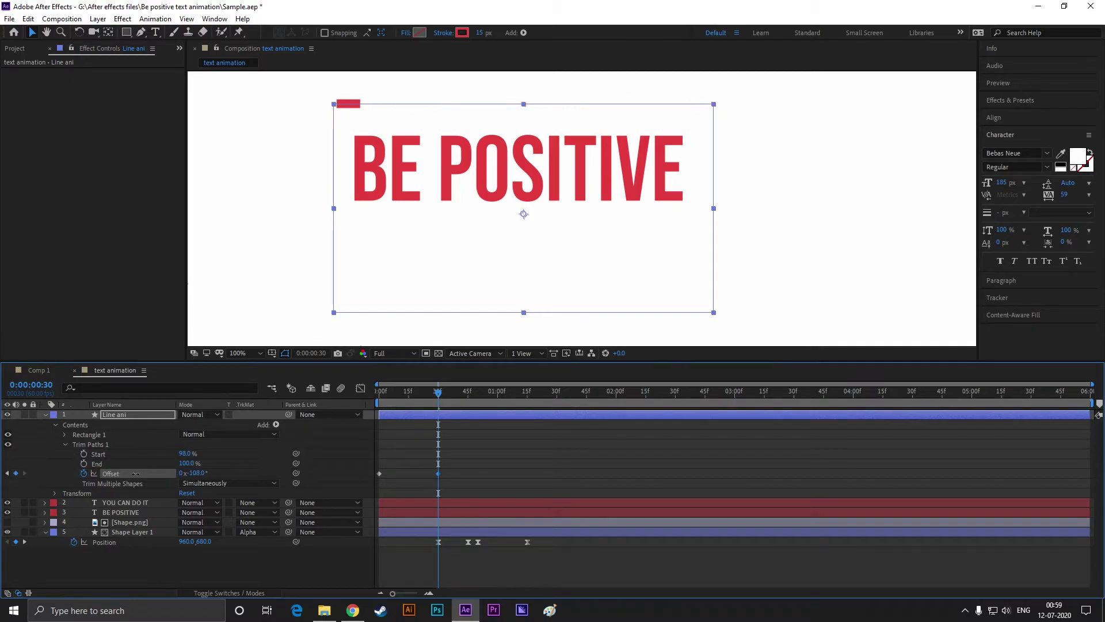
left_click_drag(439, 394, 367, 403)
key("space")
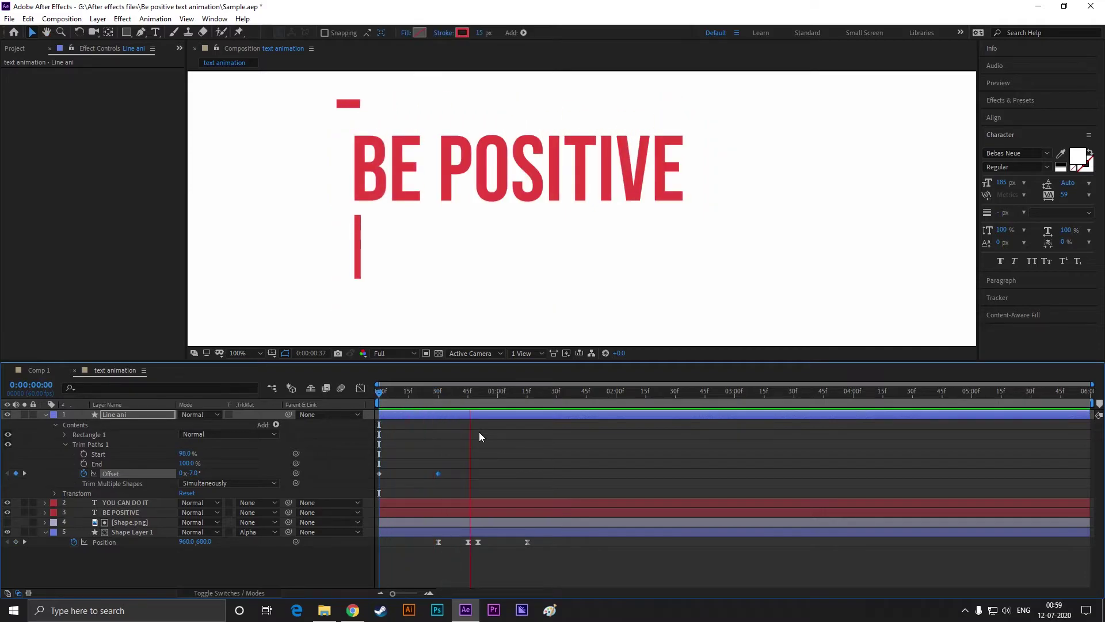
key("space")
Set the Trim Paths Offset to -175° at 0:00:01:00 and play back the animation
left_click_drag(468, 394, 496, 403)
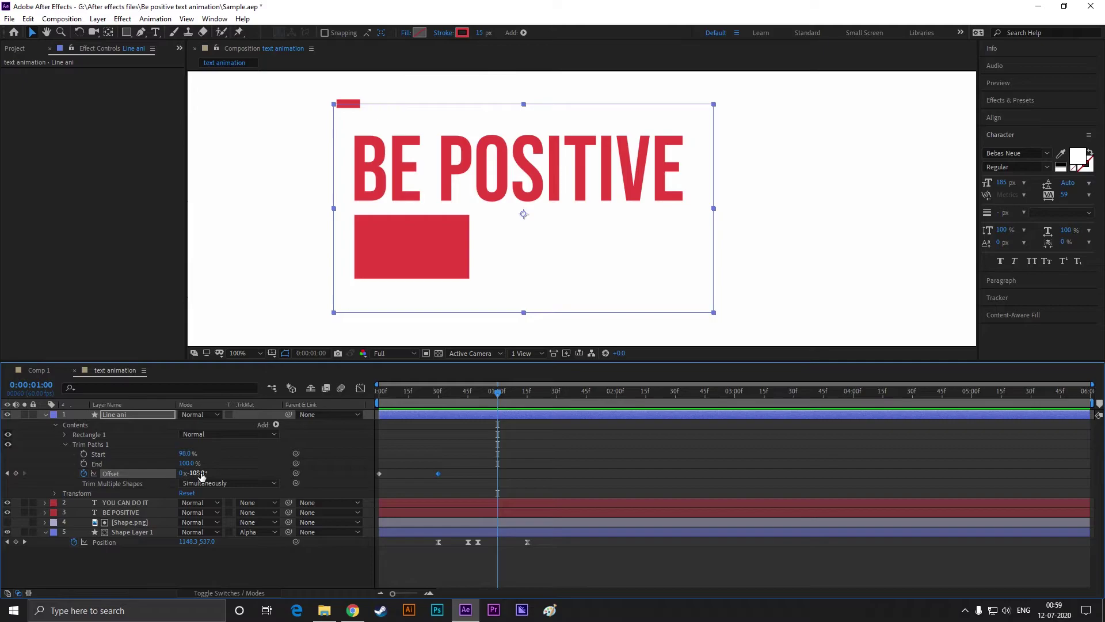
left_click_drag(202, 475, 164, 473)
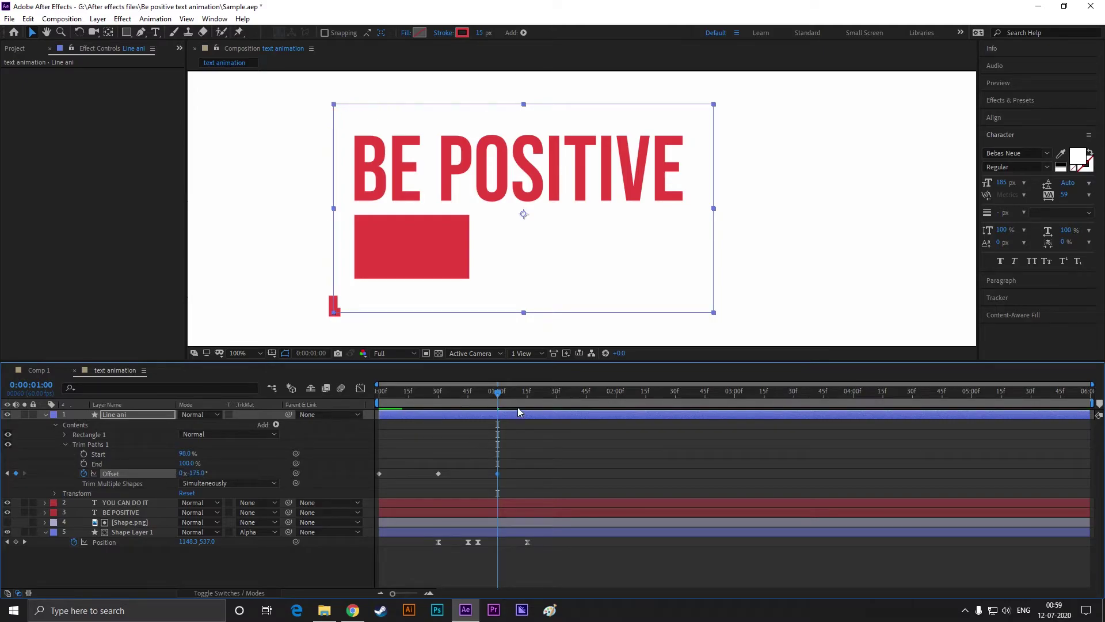
key("space")
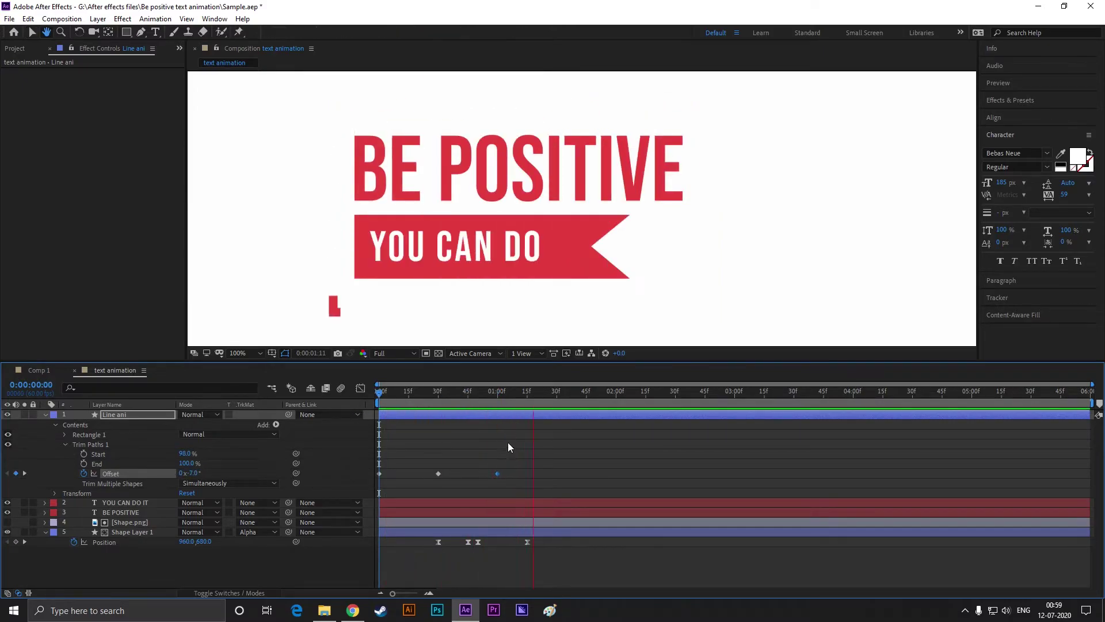
key("space")
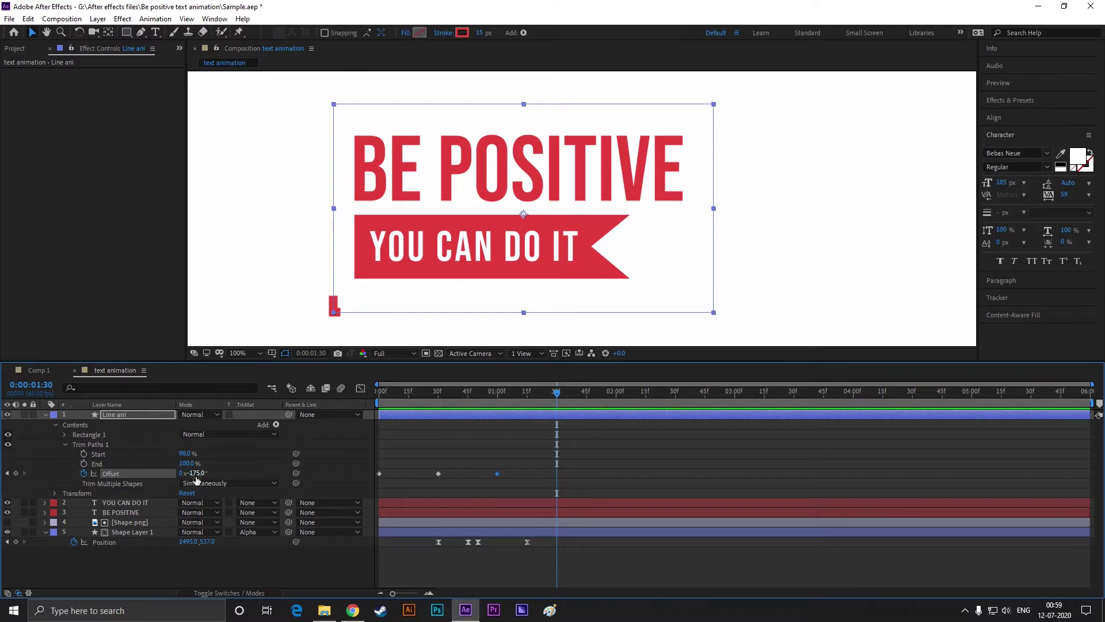
Set the Trim Paths Offset to -296° at 0:00:01:30 and -1x-117° at 0:00:02:00, and preview the animation
left_click_drag(197, 473, 130, 480)
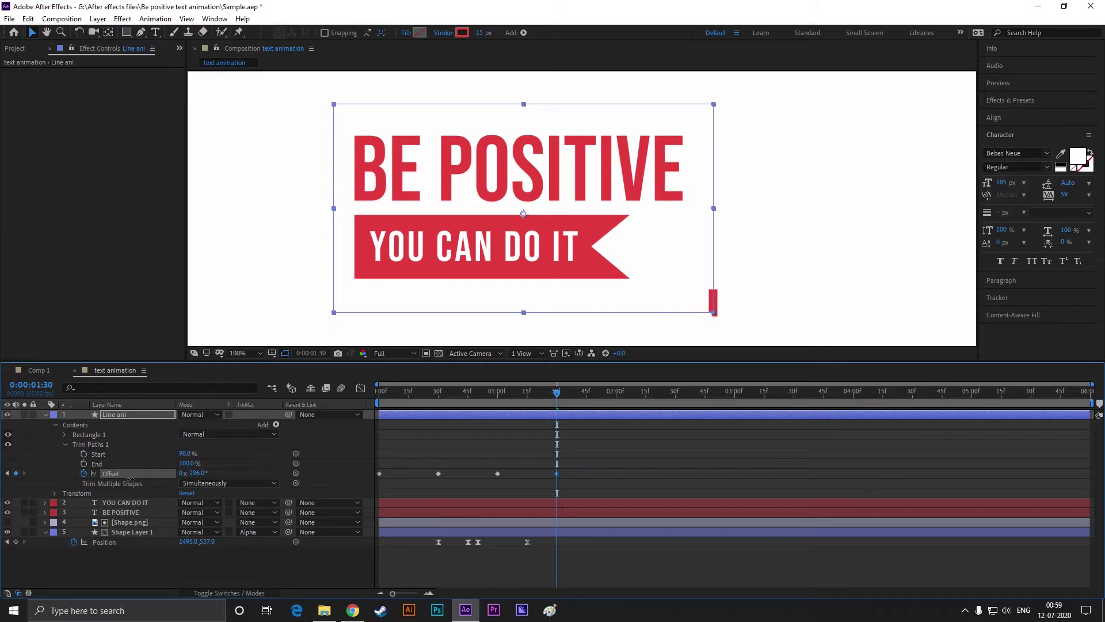
left_click_drag(555, 409, 618, 409)
left_click_drag(201, 473, 96, 473)
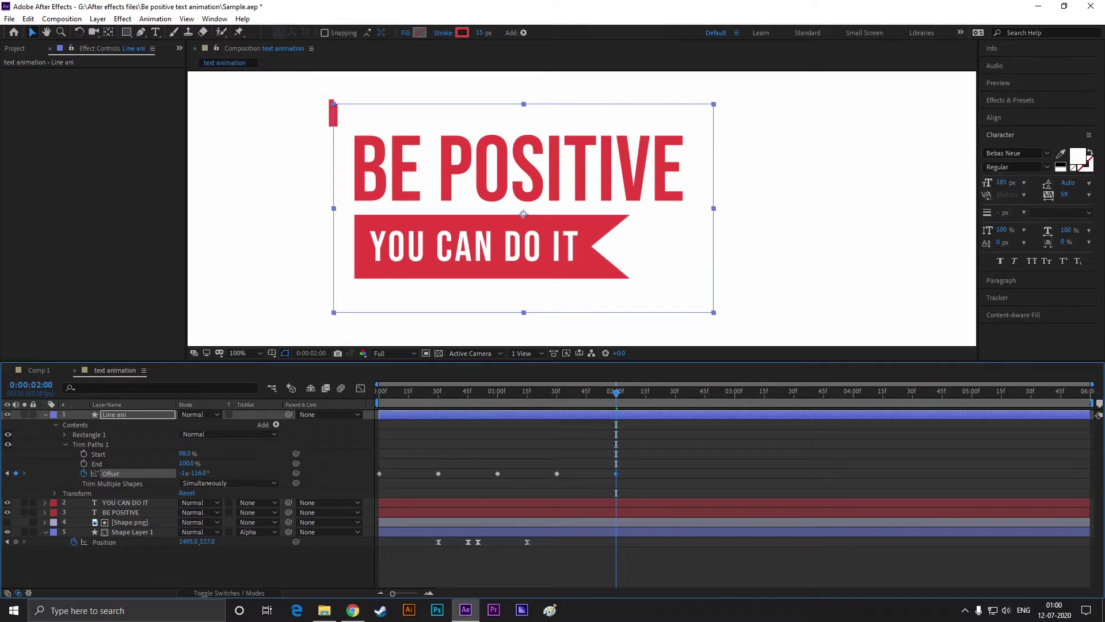
key("space")
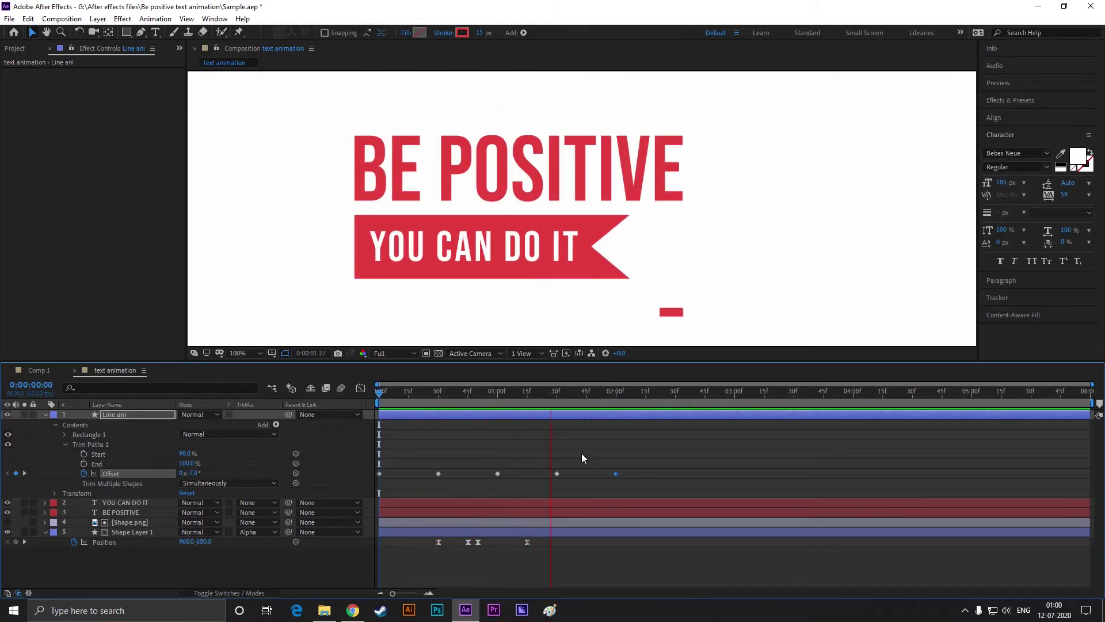
key("space")
Keyframe the Trim Paths Start at 0:00:02:00 and set it to 83% at 0:00:02:15, and preview the line's growth
left_click_drag(701, 395, 616, 400)
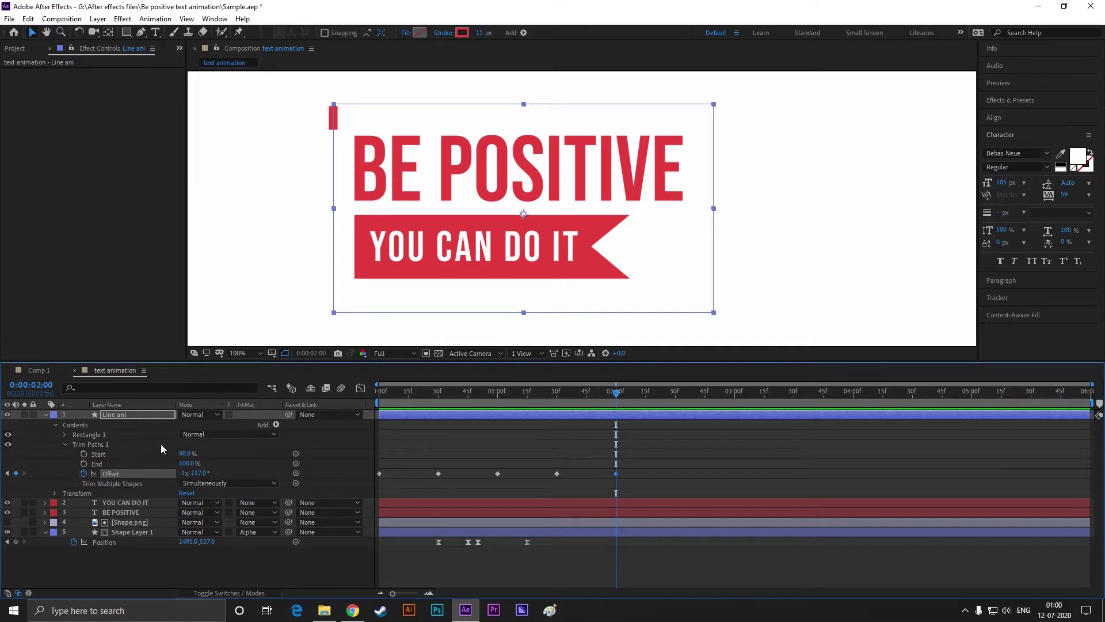
left_click(84, 453)
left_click_drag(619, 396, 647, 394)
left_click_drag(184, 457, 176, 454)
left_click_drag(176, 455, 178, 455)
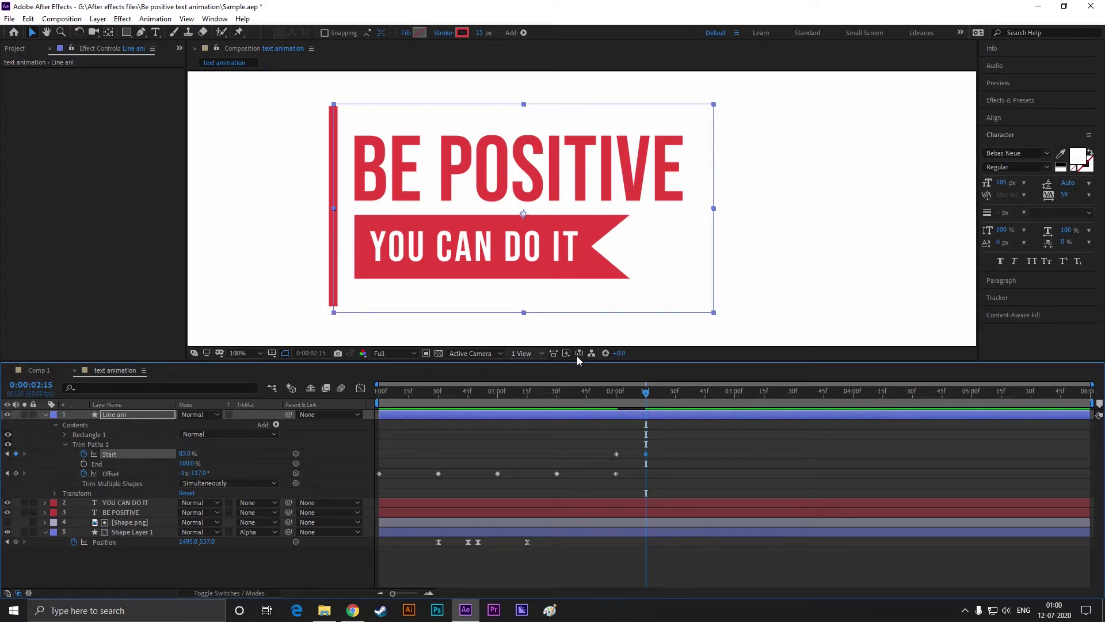
left_click_drag(646, 395, 368, 403)
key("space")
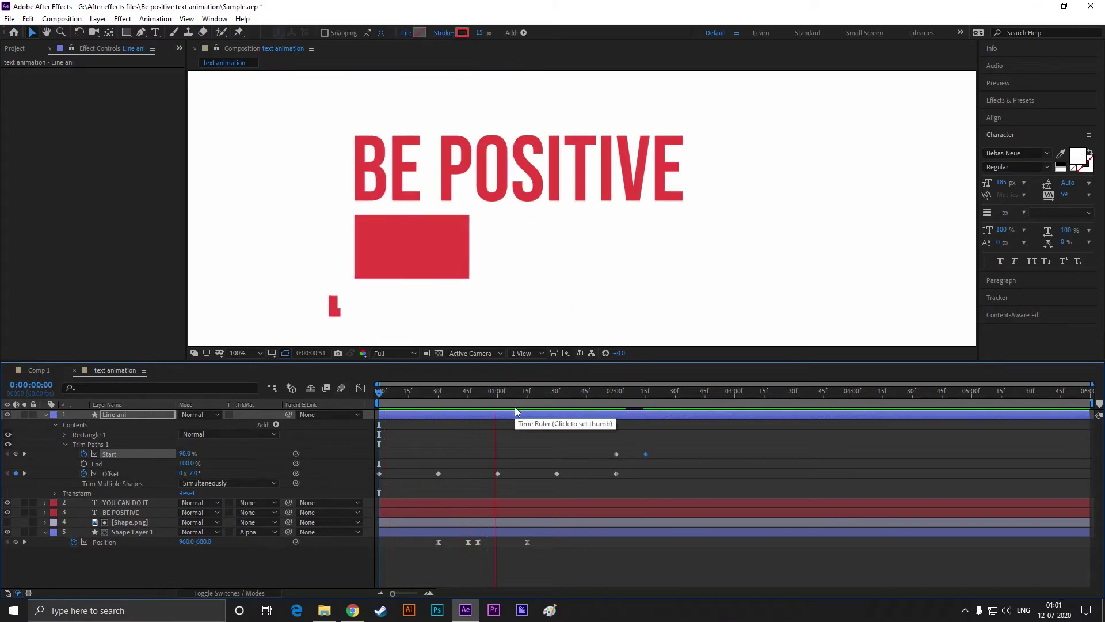
left_click_drag(714, 393, 652, 403)
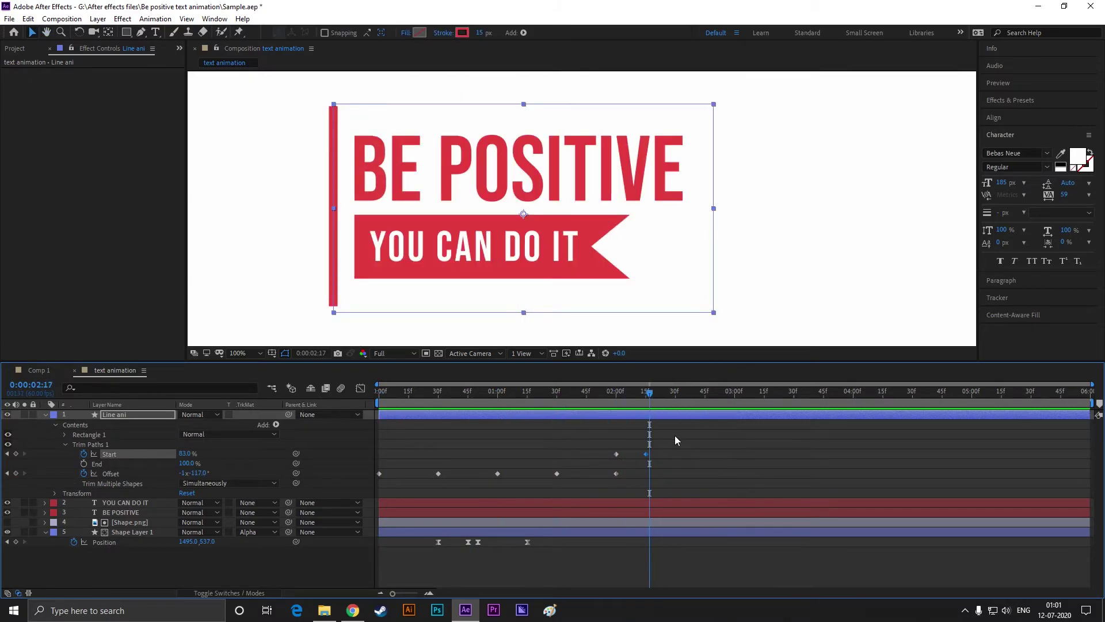
Apply Easy Ease to all Start and Offset keyframes of the line's Trim Paths and preview the animation
left_click_drag(676, 440, 366, 483)
key("F9")
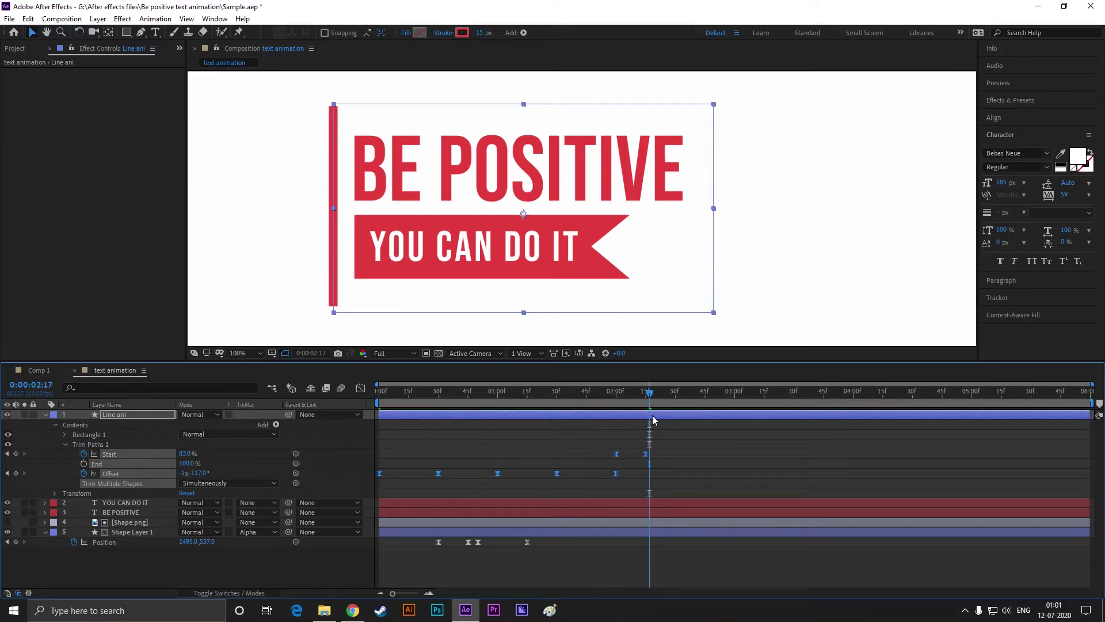
left_click_drag(651, 394, 518, 410)
key("Home")
key("space")
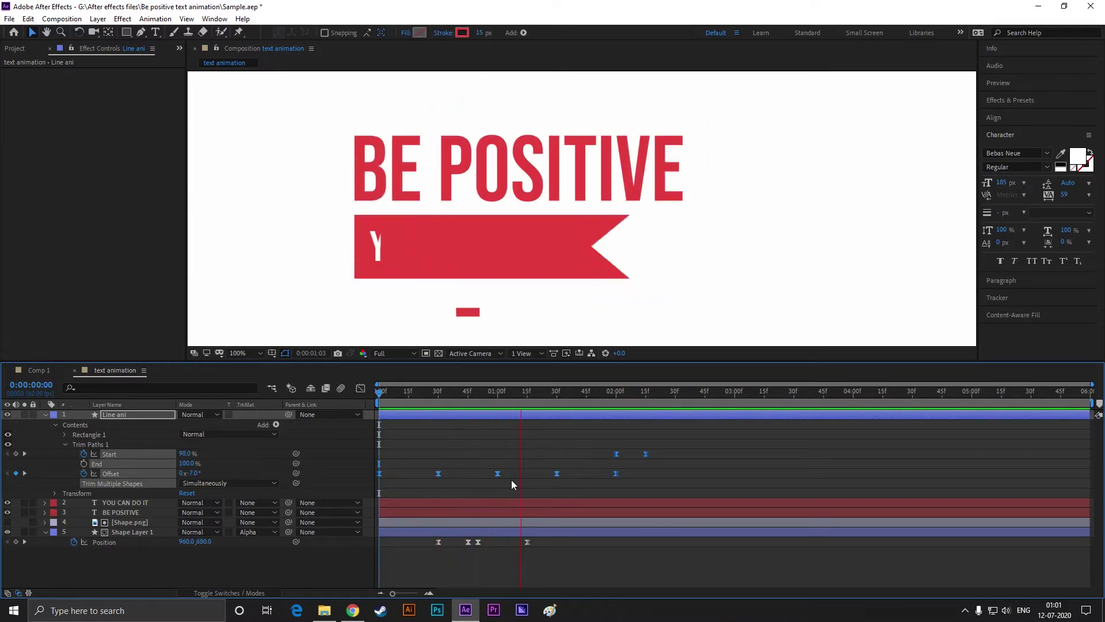
key("space")
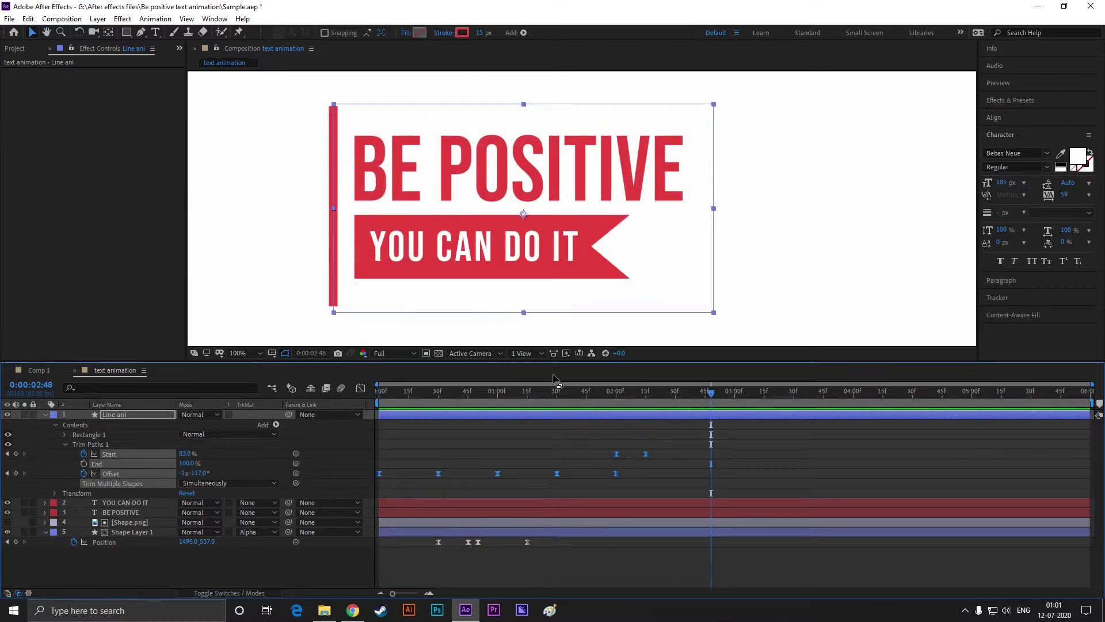
Set the Line Cap of the Line ani rectangle's stroke to Round Cap, preview it, and collapse the layer
left_click(65, 445)
left_click(64, 435)
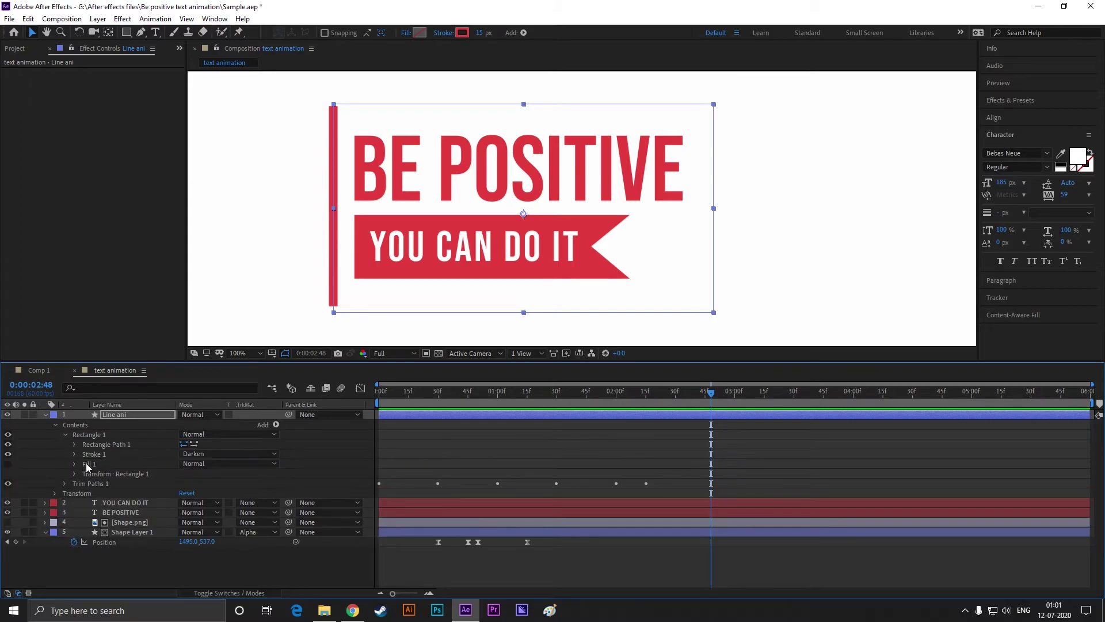
left_click(75, 473)
left_click(74, 473)
left_click(74, 455)
left_click(227, 503)
left_click(214, 515)
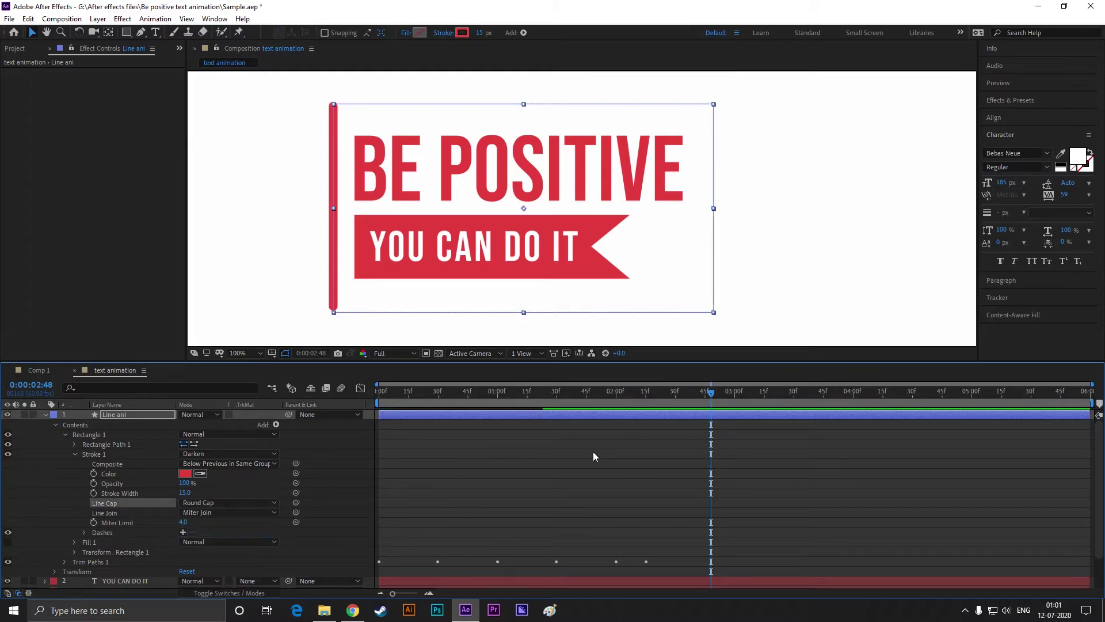
key("Home")
key("space")
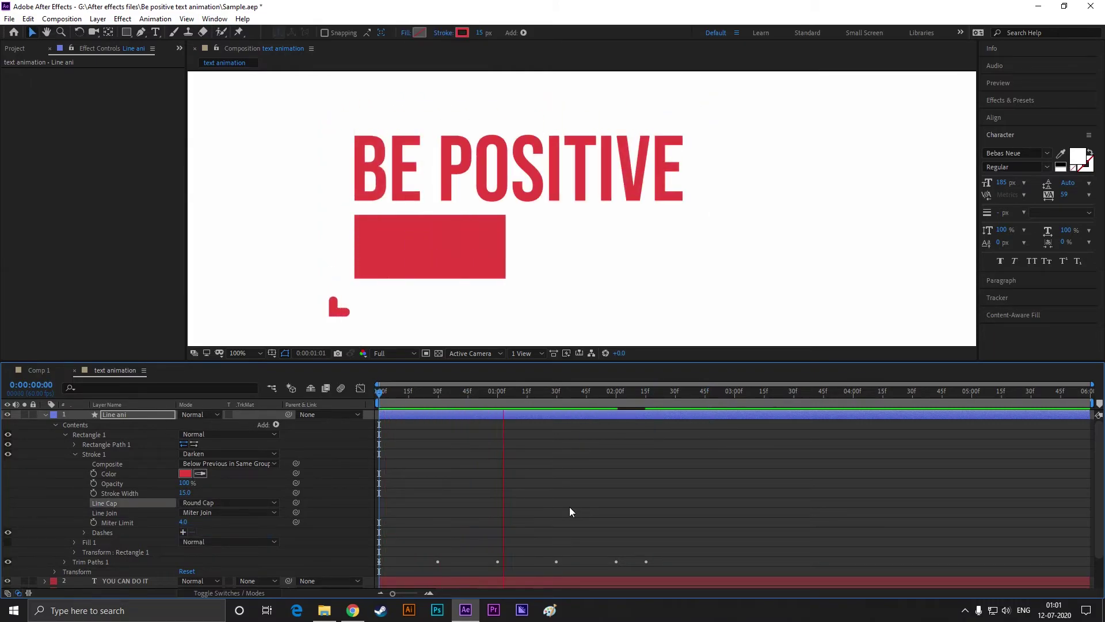
key("space")
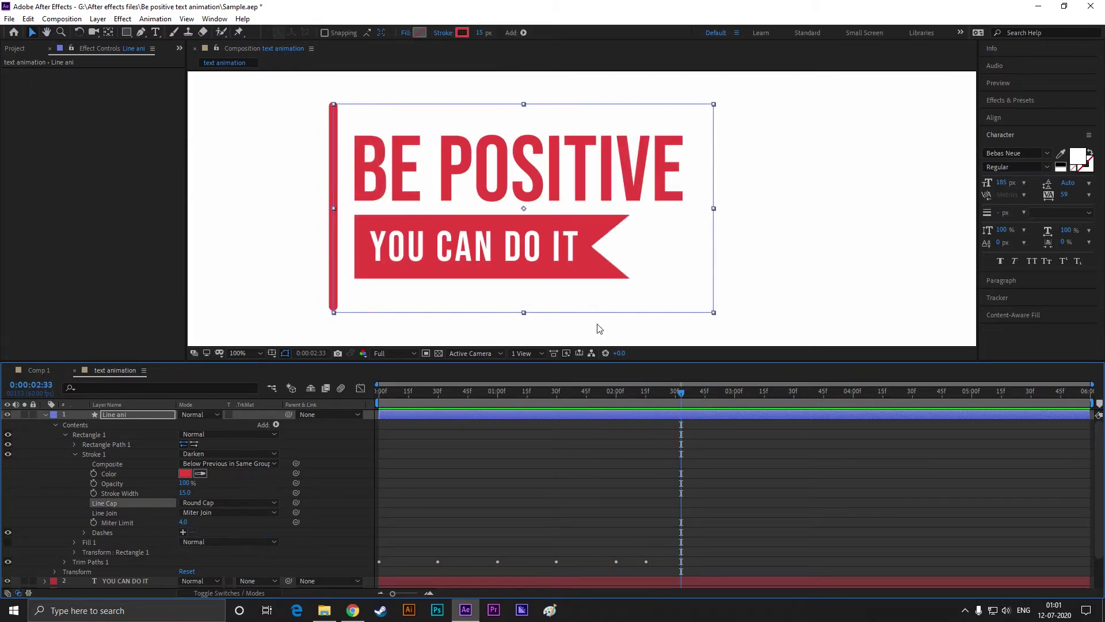
left_click(45, 415)
left_click(167, 488)
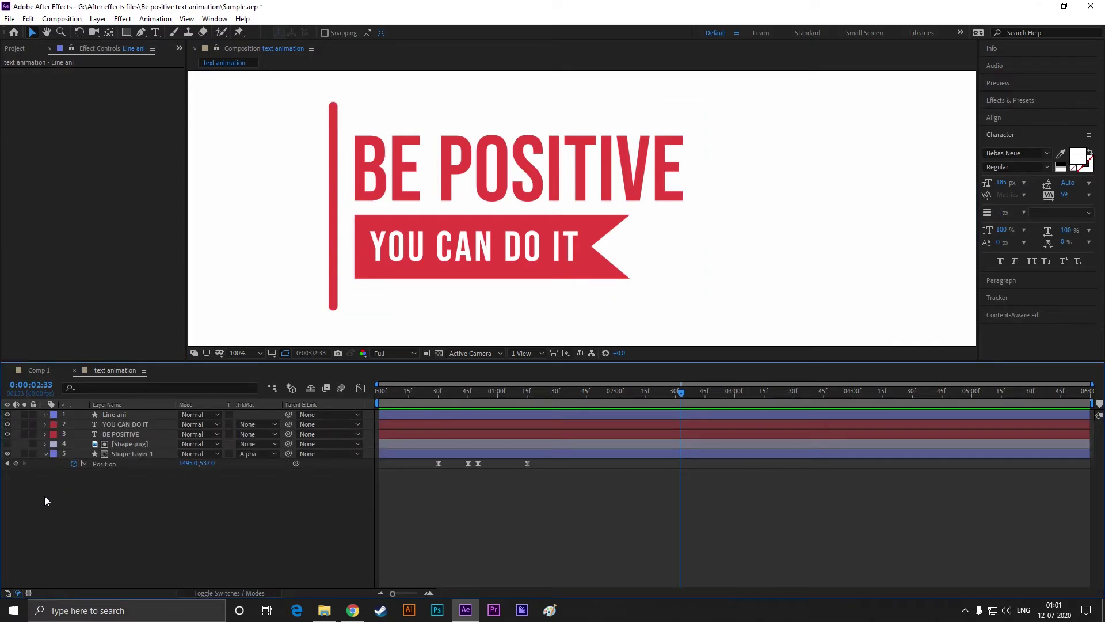
Pre-compose the two text layers, Shape.png and Shape Layer 1 into a new composition named Animation
left_click_drag(47, 496, 144, 426)
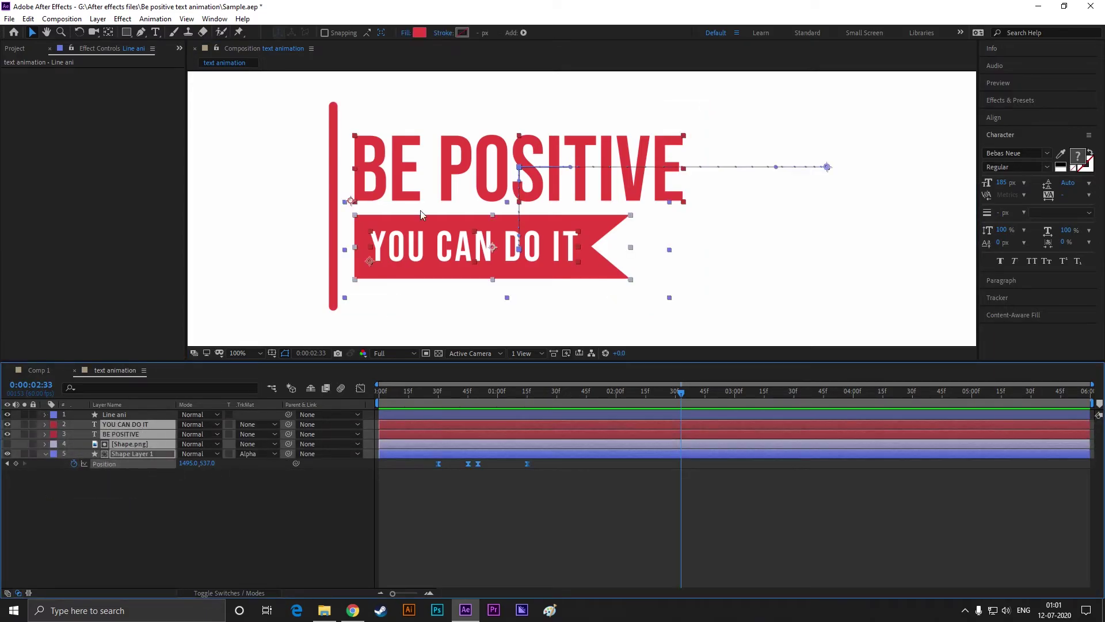
right_click(143, 450)
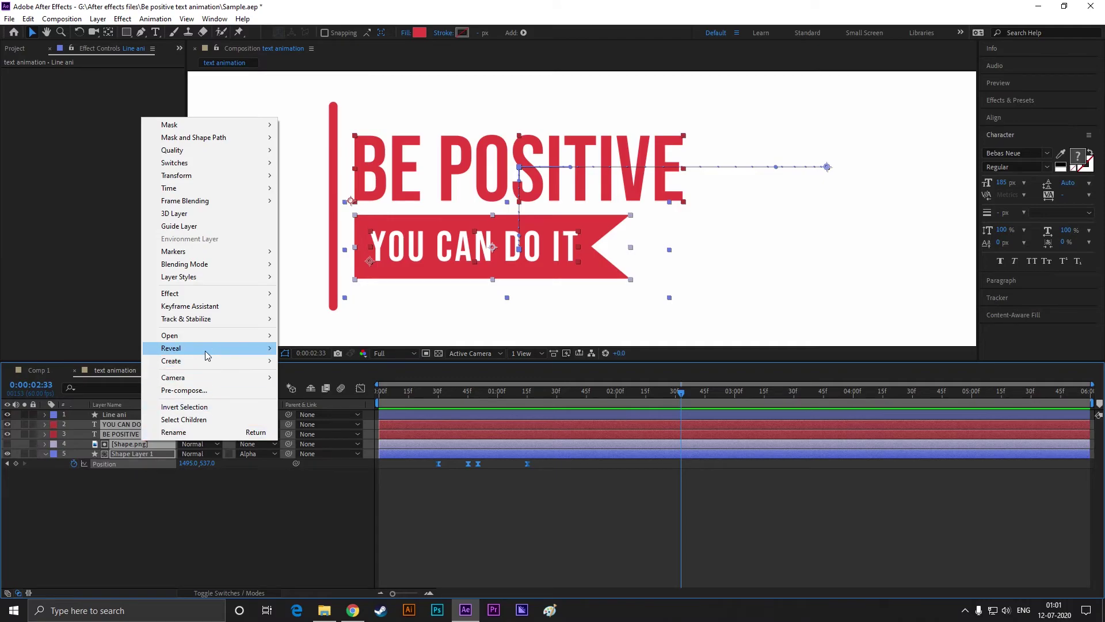
left_click(210, 389)
type("Animation")
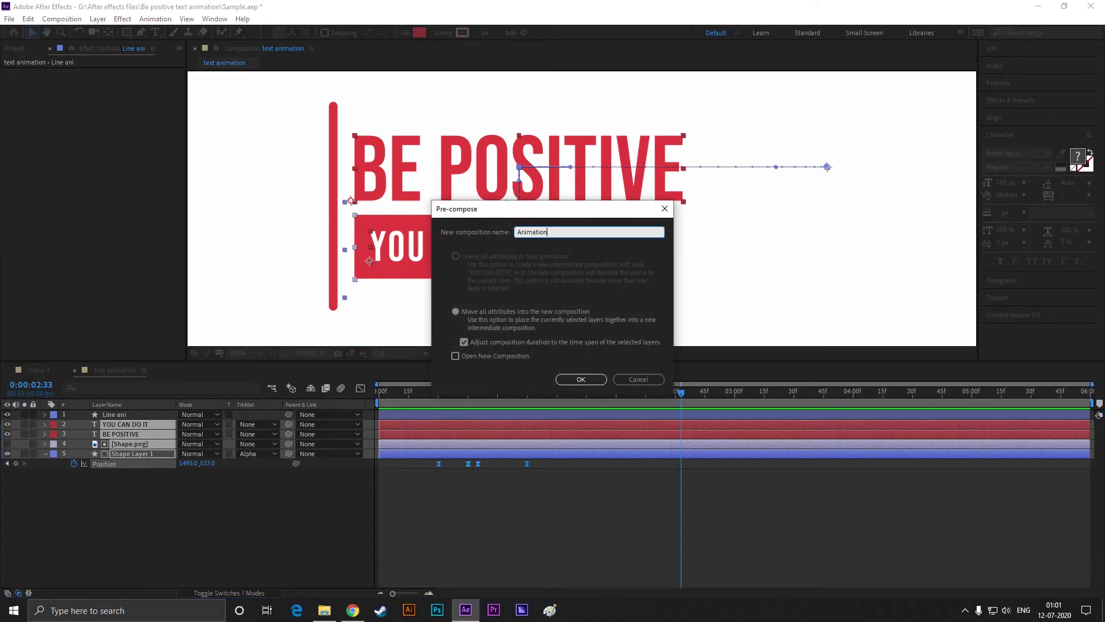
key("Return")
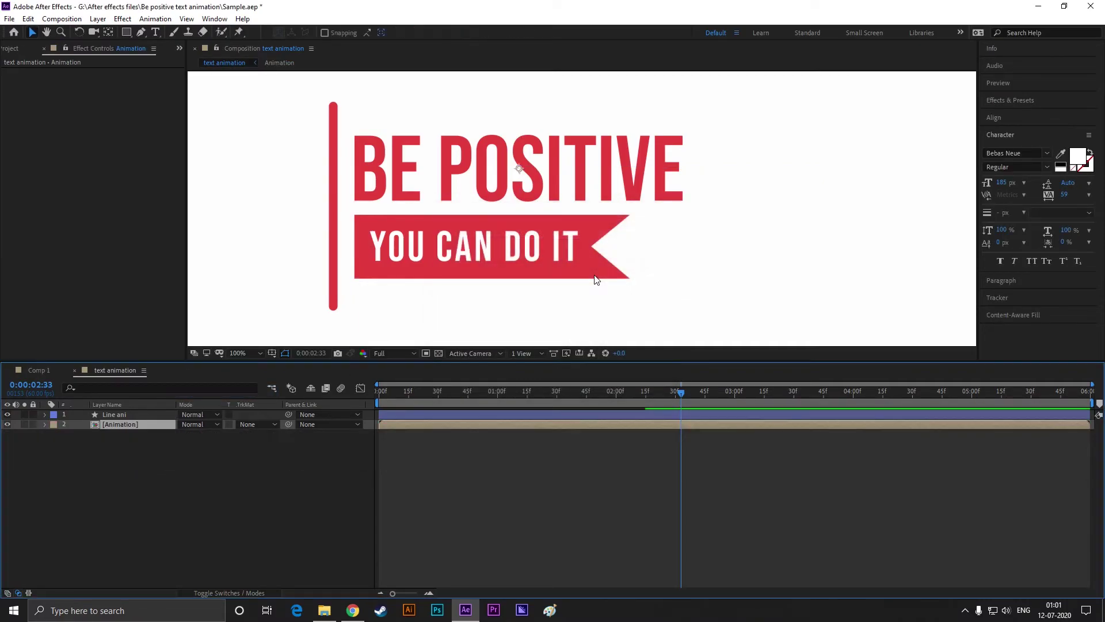
left_click(253, 484)
At 0:00:02:15, draw a rectangle as tall as the vertical line, extending from the line out to its left
left_click_drag(681, 394, 645, 404)
left_click_drag(543, 314, 625, 301)
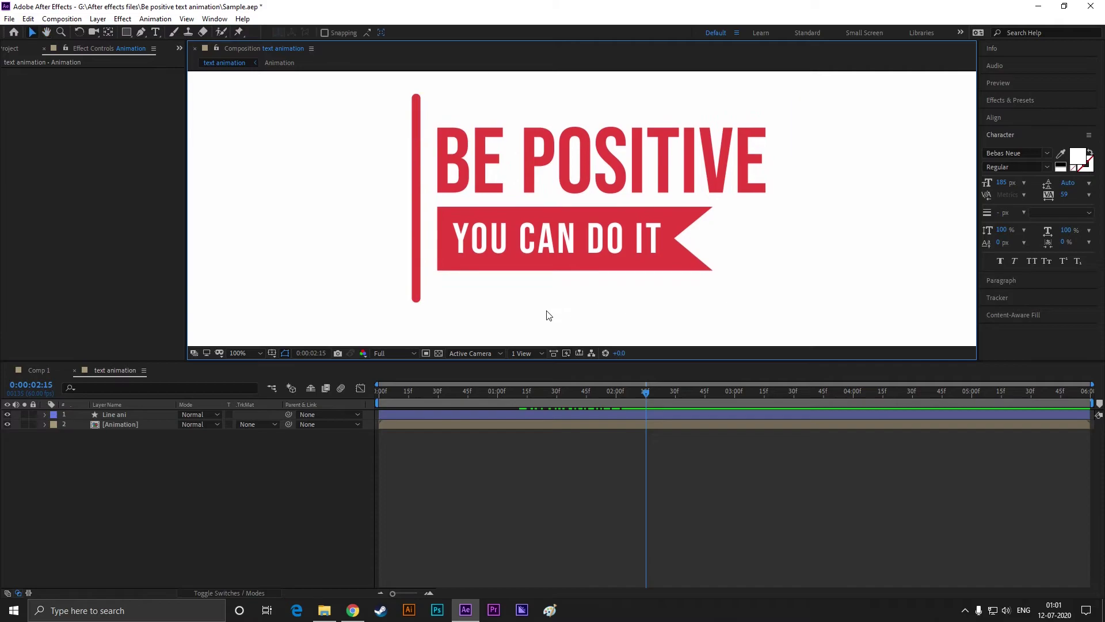
scroll(547, 316, "down", 1)
left_click(133, 464)
left_click(127, 32)
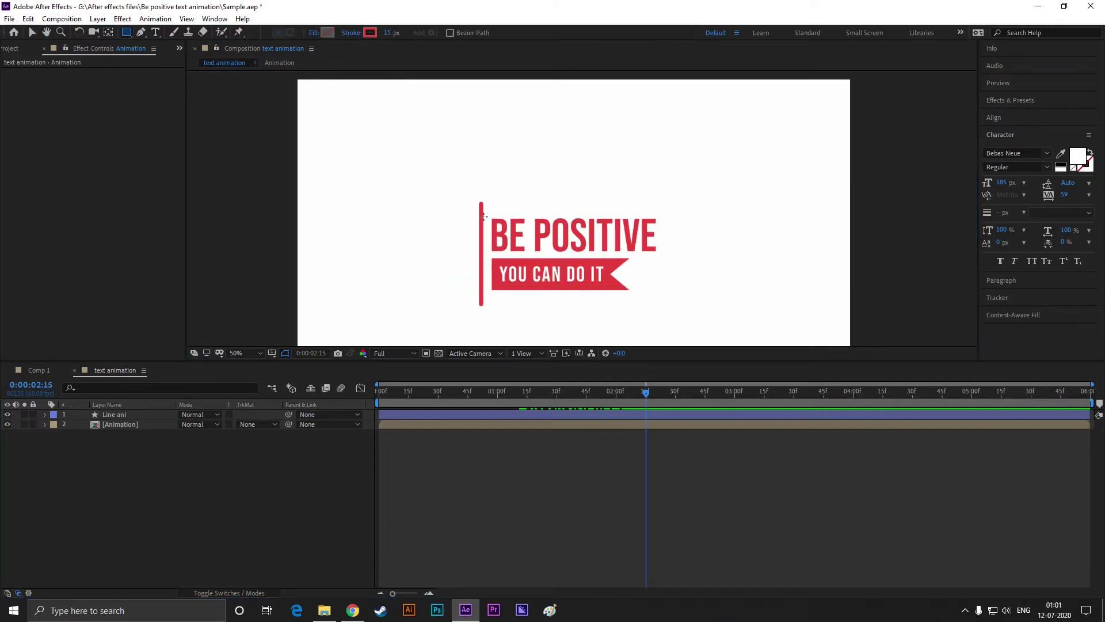
left_click_drag(481, 202, 304, 304)
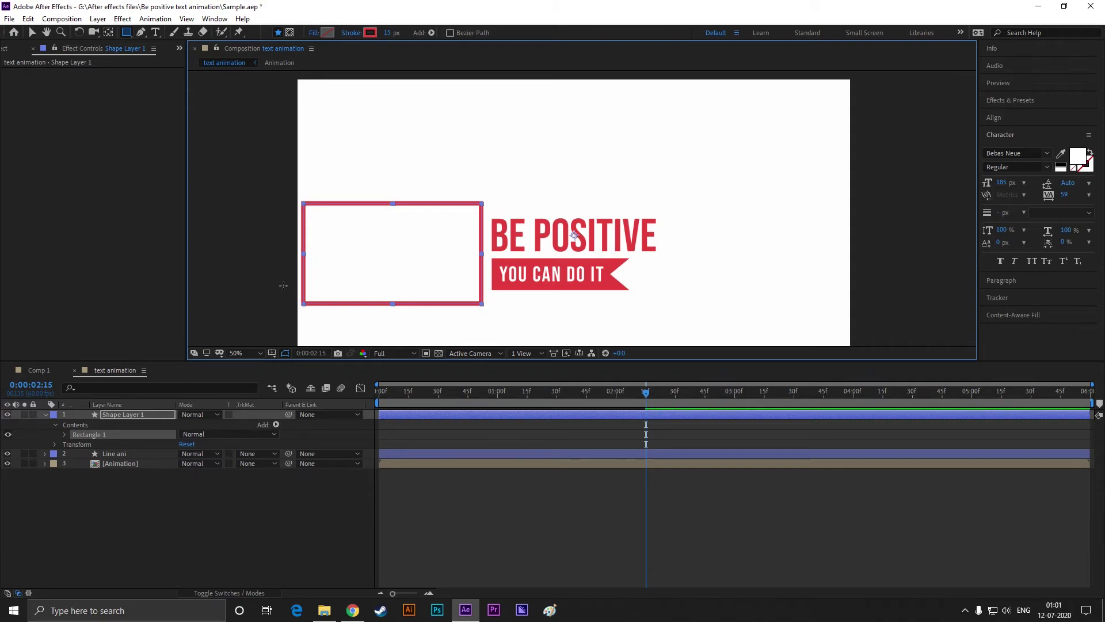
Give the rectangle of Shape Layer 1 a solid color fill and set its stroke to None
left_click(32, 33)
left_click(404, 33)
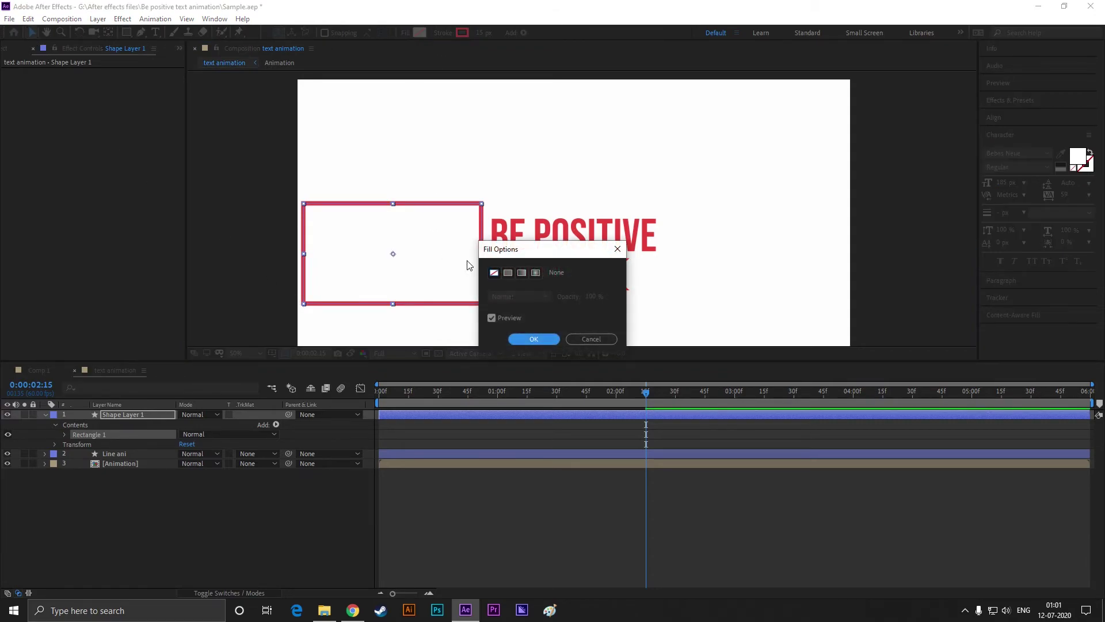
left_click(508, 273)
left_click(533, 339)
left_click(442, 33)
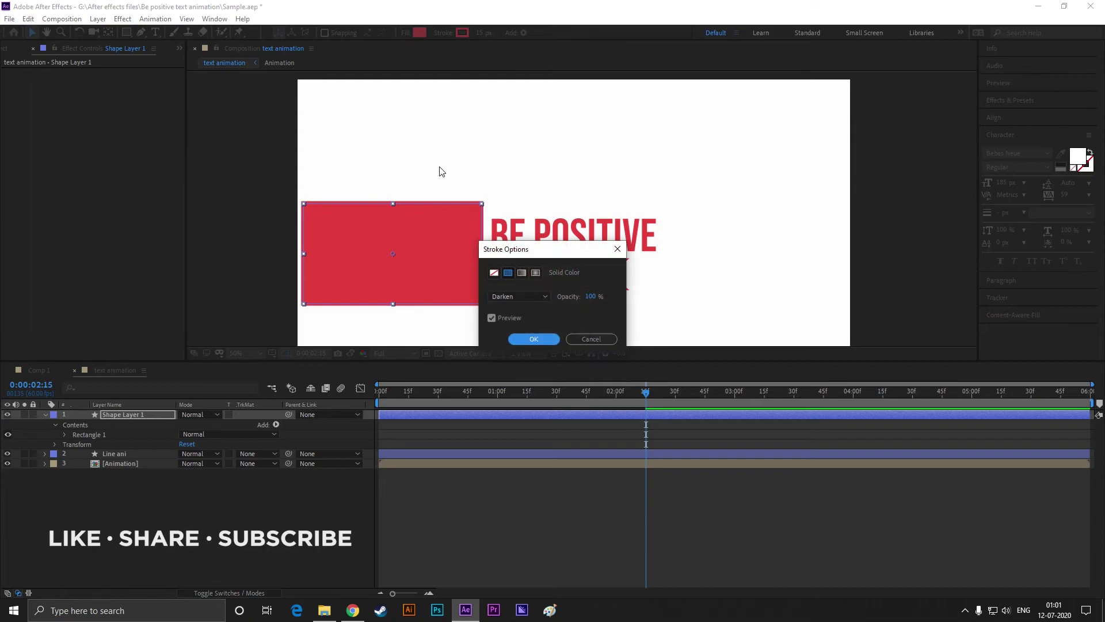
left_click(494, 272)
left_click(525, 338)
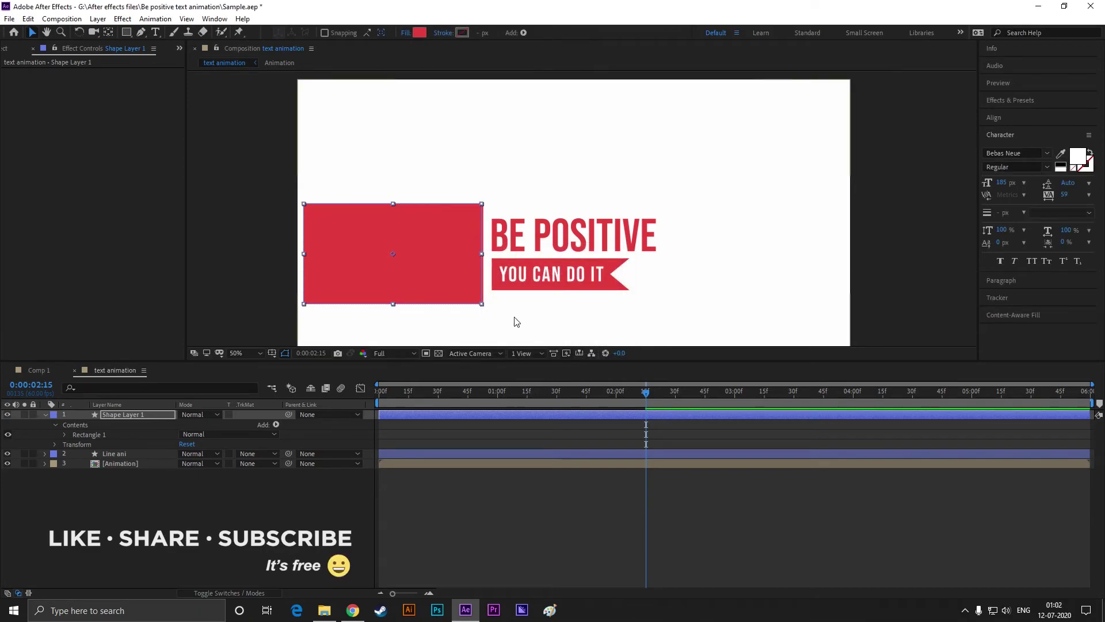
Place Shape Layer 1 directly above the Animation layer and set Animation's track matte to Alpha Inverted Matte "Shape Layer 1"
left_click_drag(647, 392, 734, 401)
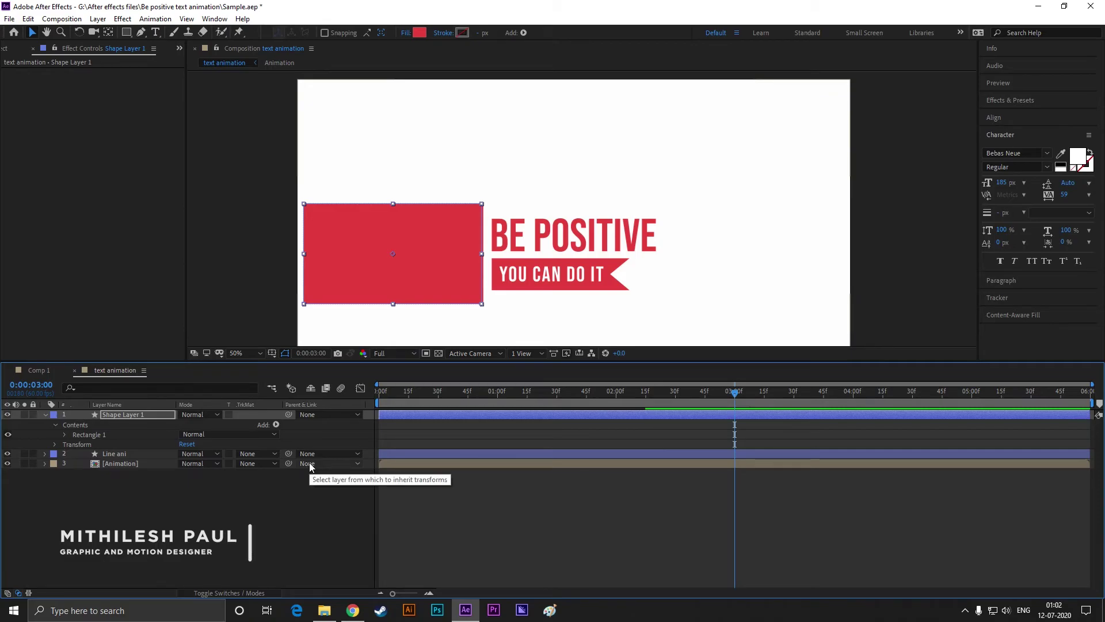
left_click_drag(125, 414, 123, 460)
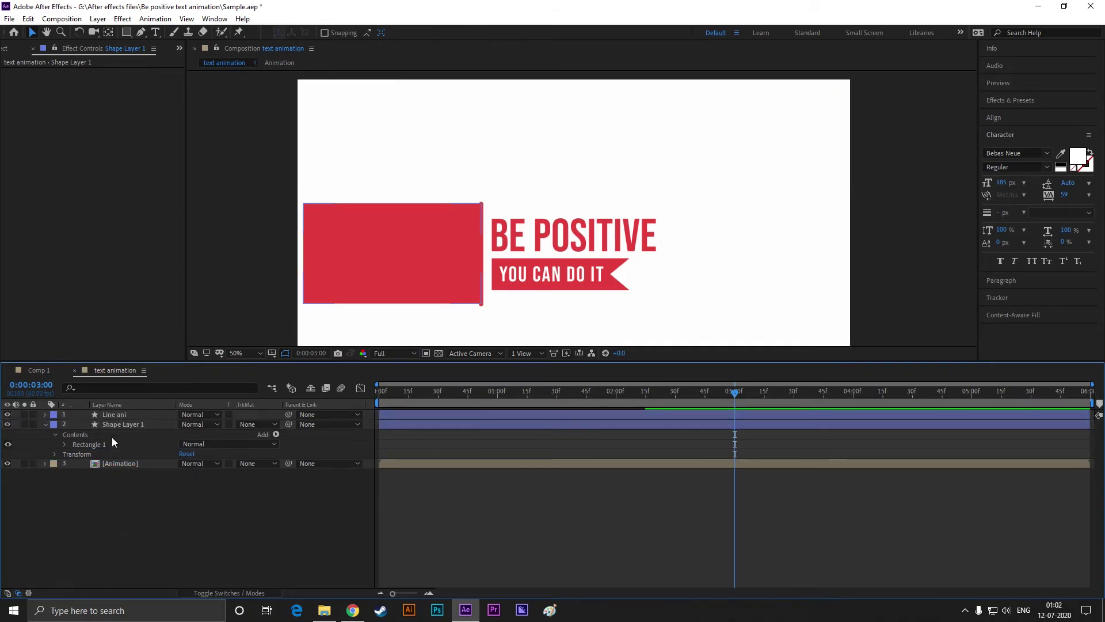
left_click(269, 464)
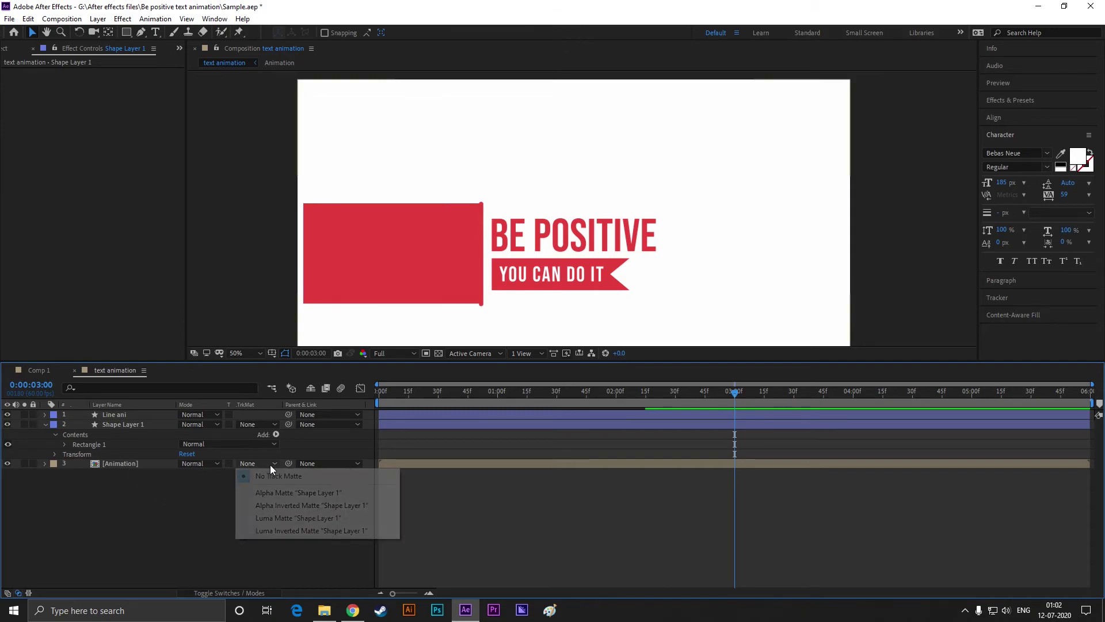
left_click(305, 506)
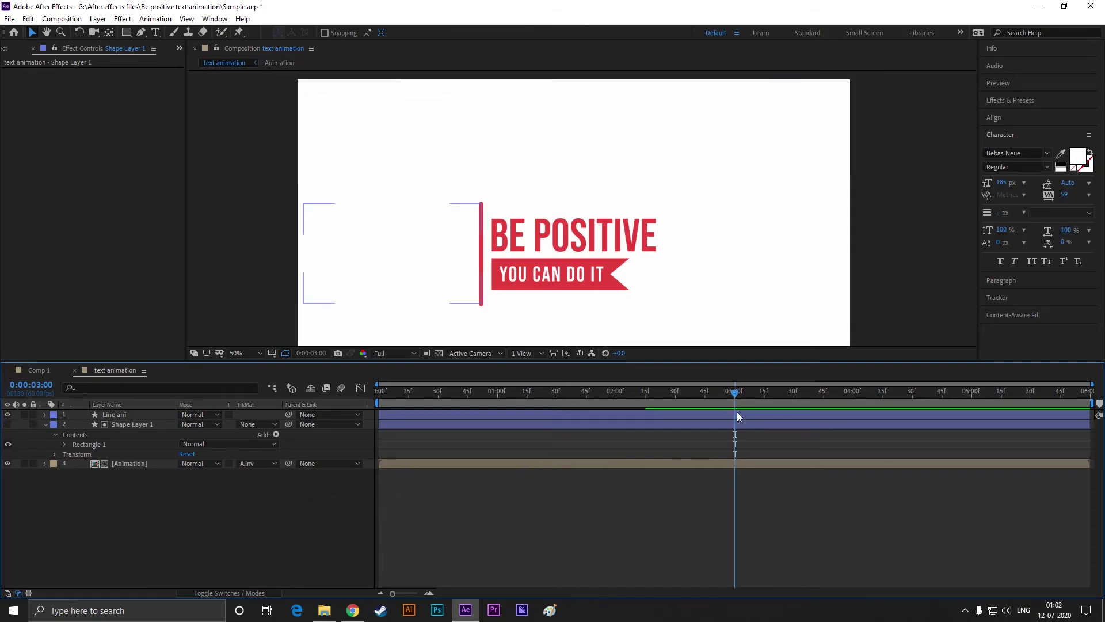
Add a Position keyframe to the Animation layer at 0:00:03:00
mouse_move(740, 394)
left_mouse_down()
mouse_move(664, 402)
mouse_move(734, 401)
left_mouse_up()
left_click(134, 466)
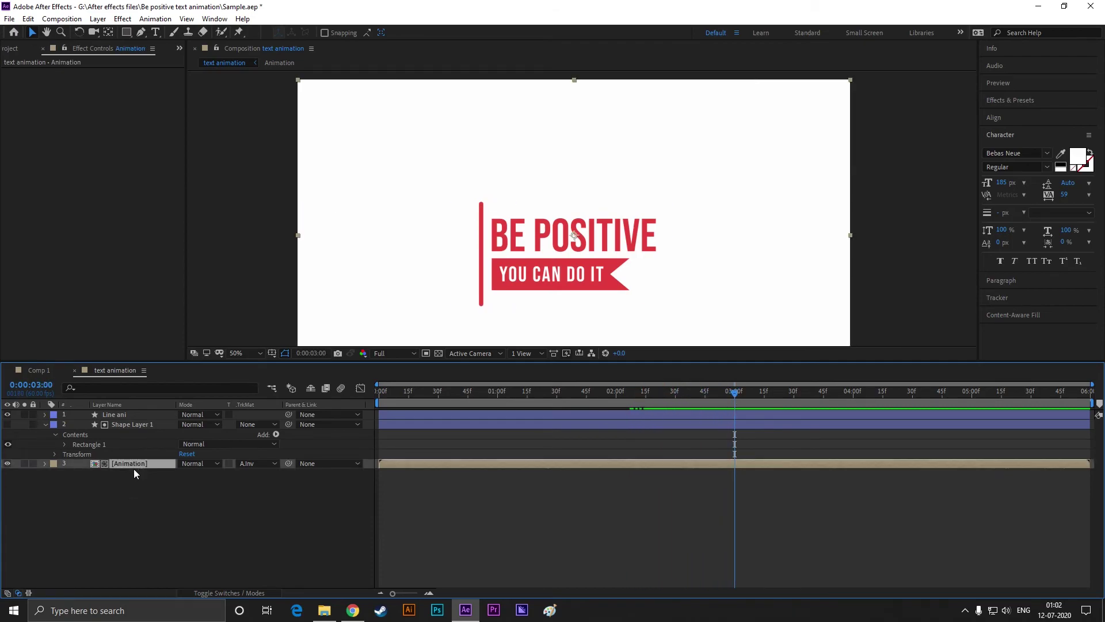
key("p")
left_click(73, 473)
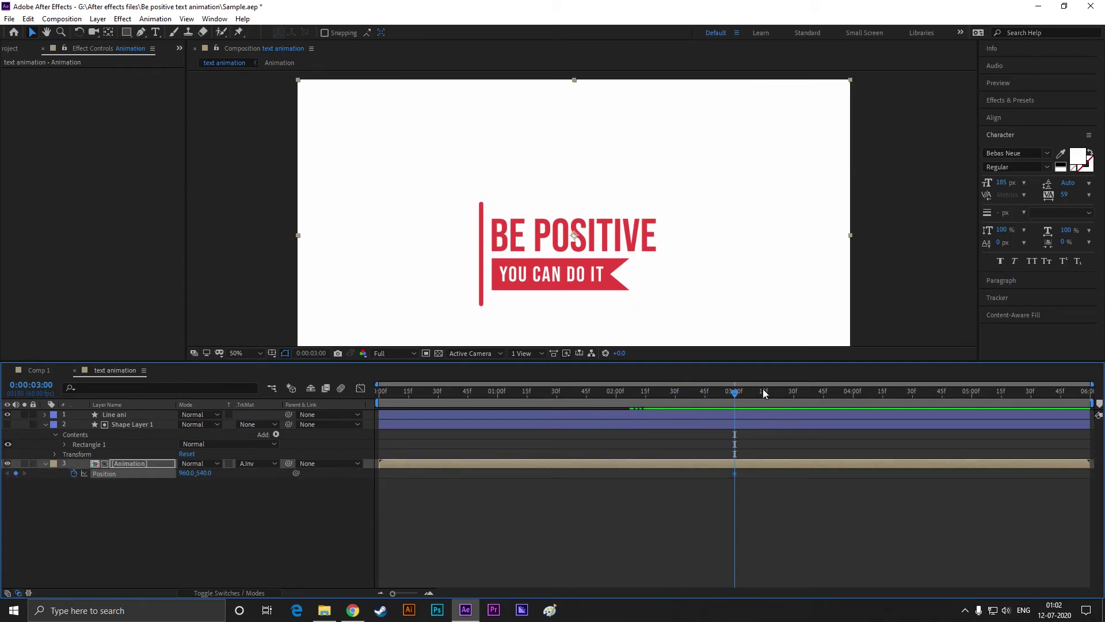
At 0:00:03:30, collapse the Animation layer's transformations and move it horizontally left past the line to Position 318, 540
left_click_drag(743, 392, 797, 400)
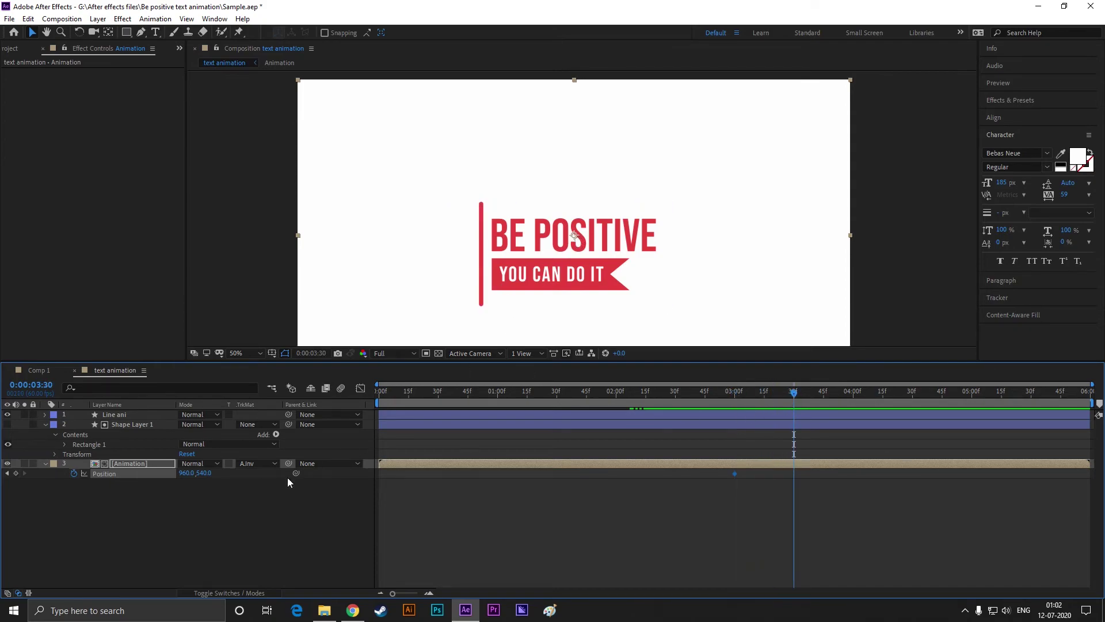
left_click(223, 593)
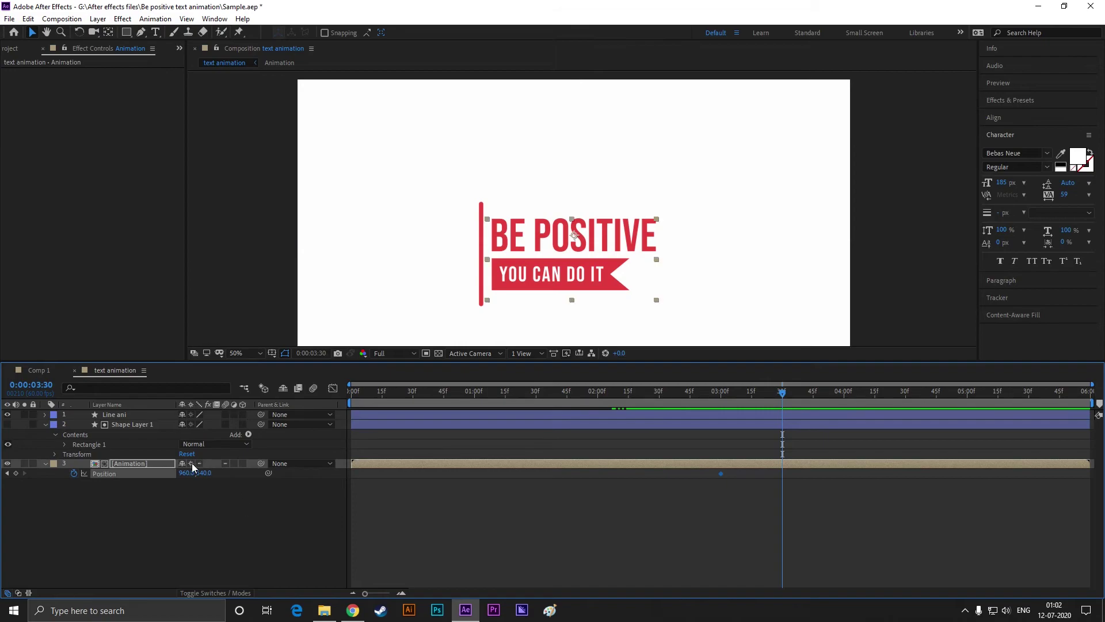
left_click_drag(572, 232, 386, 229)
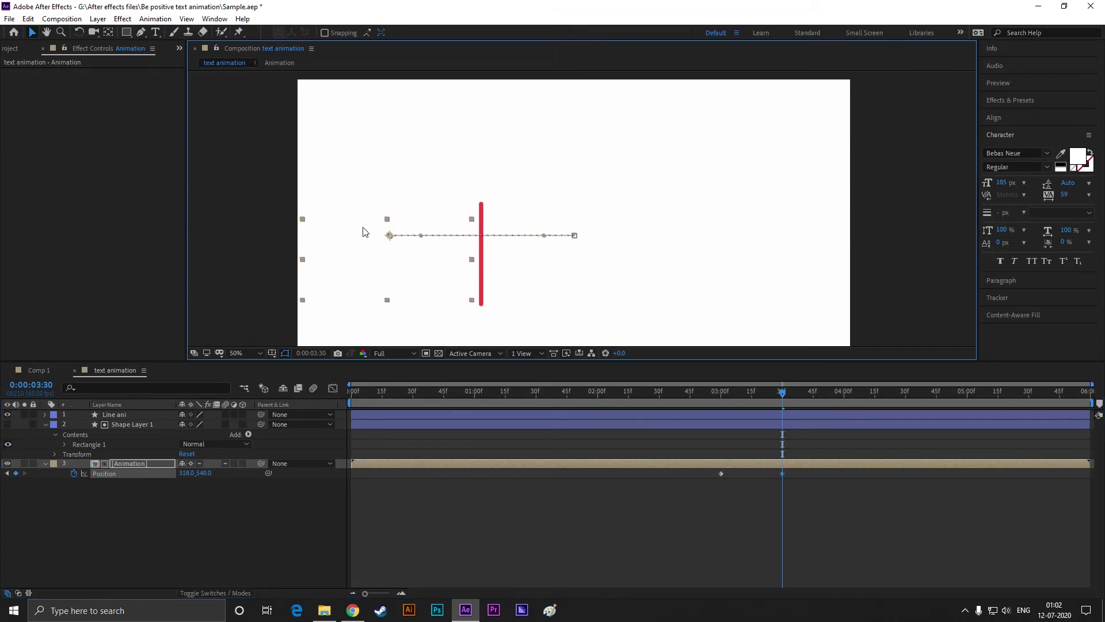
Preview the text's movement and apply Easy Ease to both Position keyframes of the Animation layer
left_click_drag(563, 248, 615, 225)
left_click_drag(782, 393, 689, 396)
key("space")
key("space")
left_click_drag(696, 497, 793, 470)
key("F9")
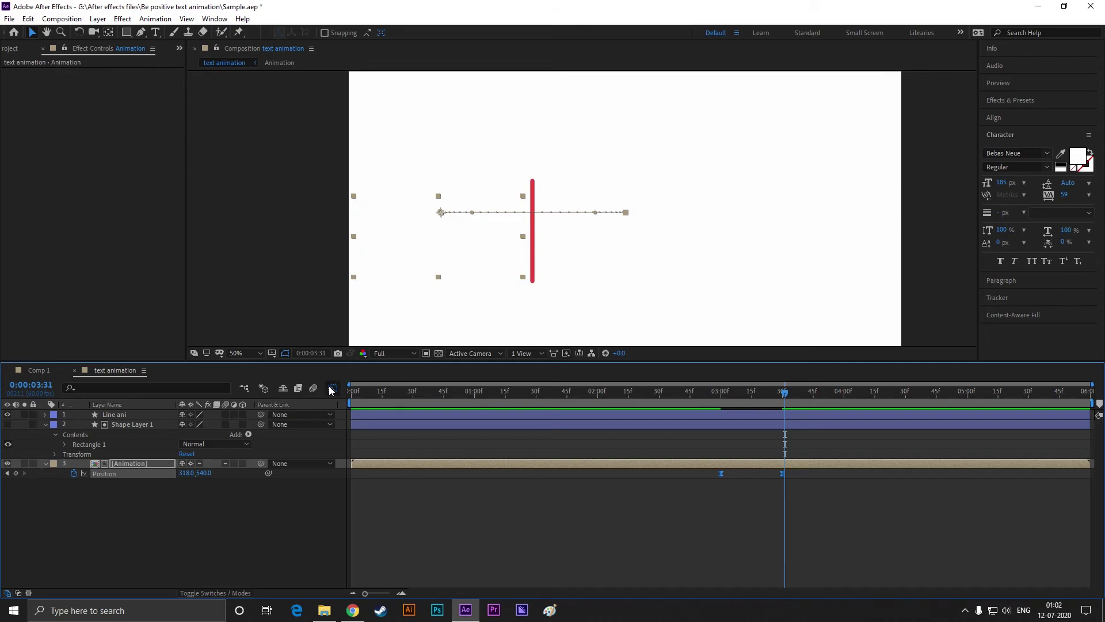
Reshape the Position speed graph of the Animation layer so the speed peaks early and eases out slowly, and preview it
left_click(331, 388)
left_click_drag(806, 544, 716, 564)
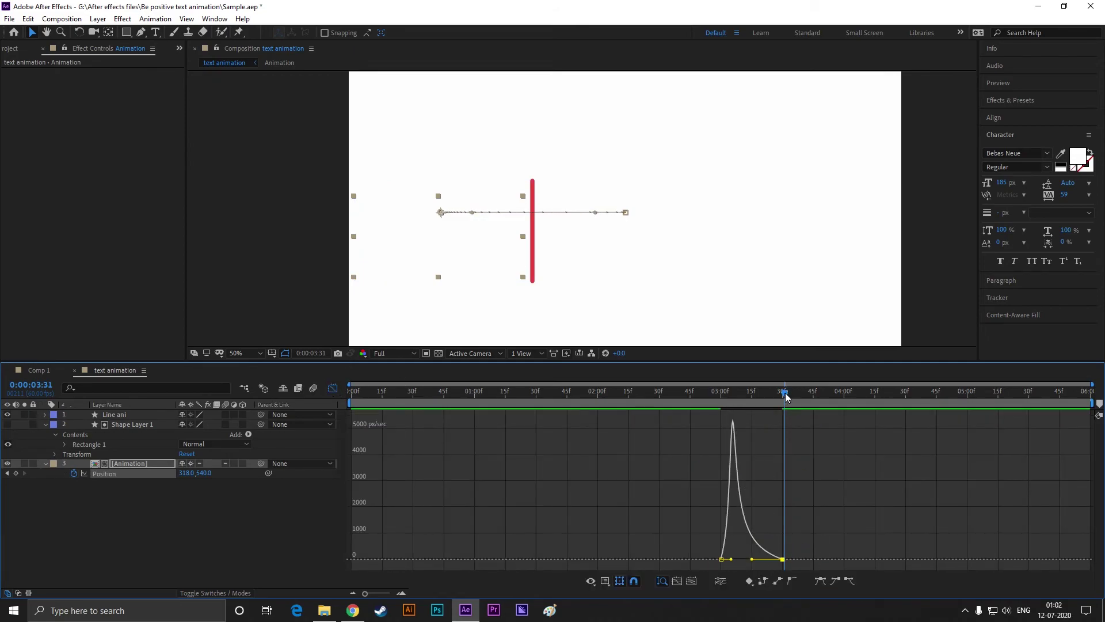
key("space")
left_click(767, 396)
mouse_move(768, 401)
left_mouse_down()
mouse_move(716, 403)
mouse_move(781, 406)
left_mouse_up()
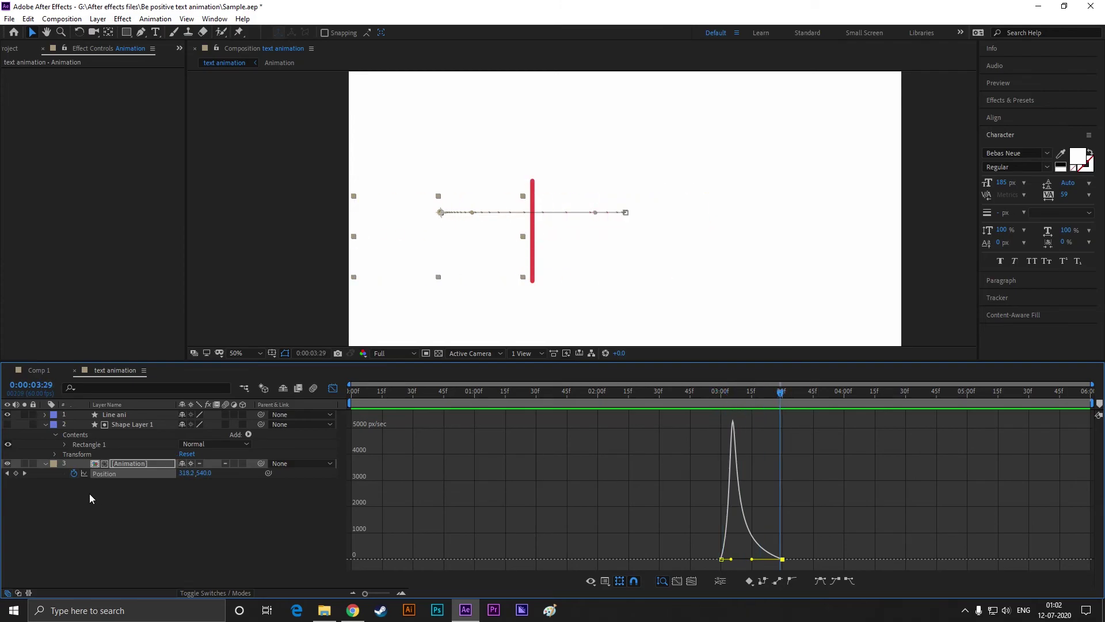
Collapse the properties of Shape Layer 1 and switch from the Graph Editor back to the layer bar view
left_click(53, 454)
left_click(55, 454)
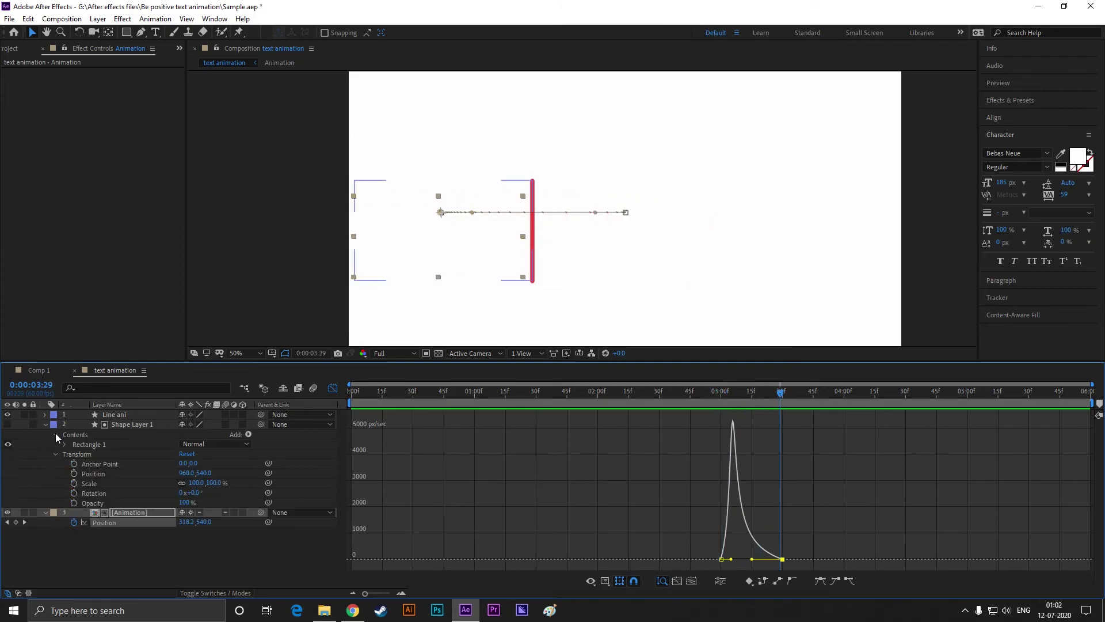
left_click(55, 434)
left_click(45, 425)
left_click(127, 478)
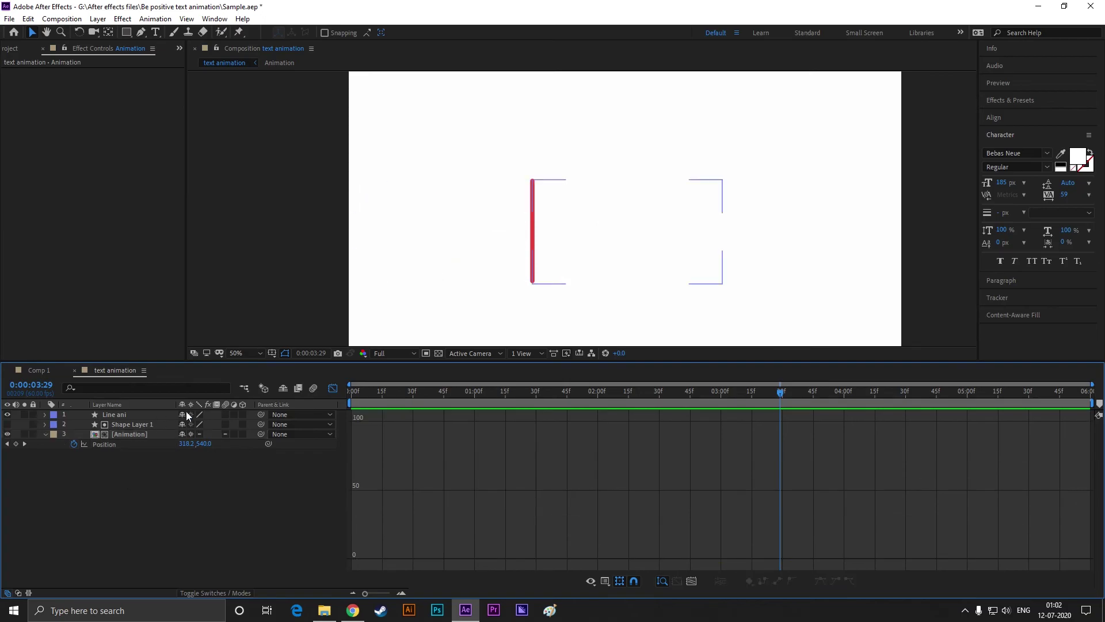
left_click(331, 389)
At 0:00:03:33, add a keyframe for the End value of Trim Paths 1 on the Line ani layer
left_click_drag(780, 392, 788, 394)
left_click(114, 414)
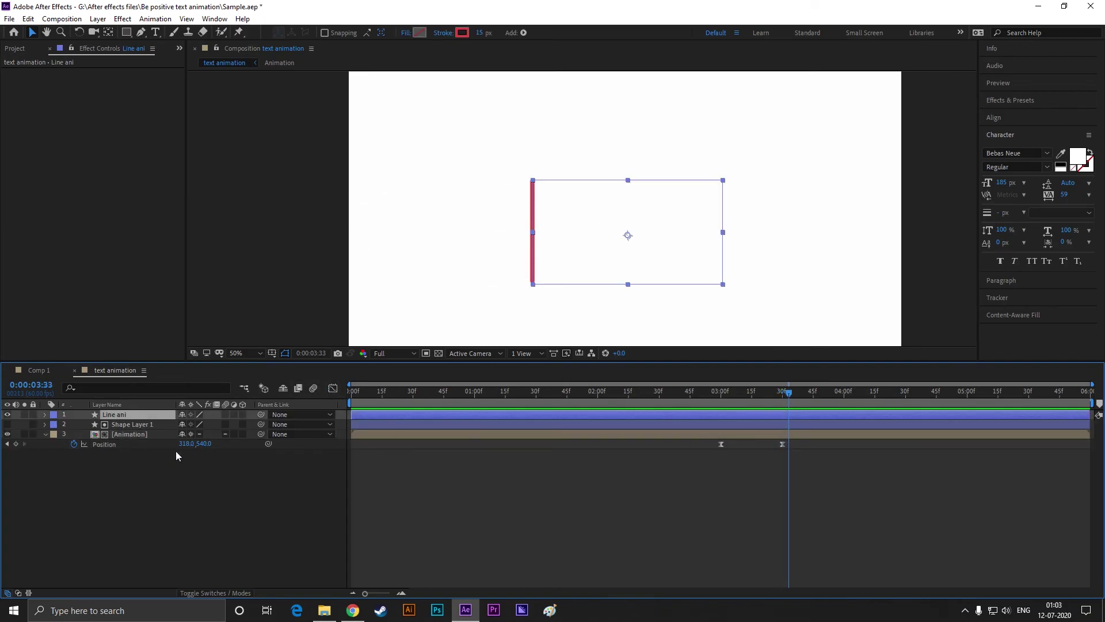
left_click(45, 414)
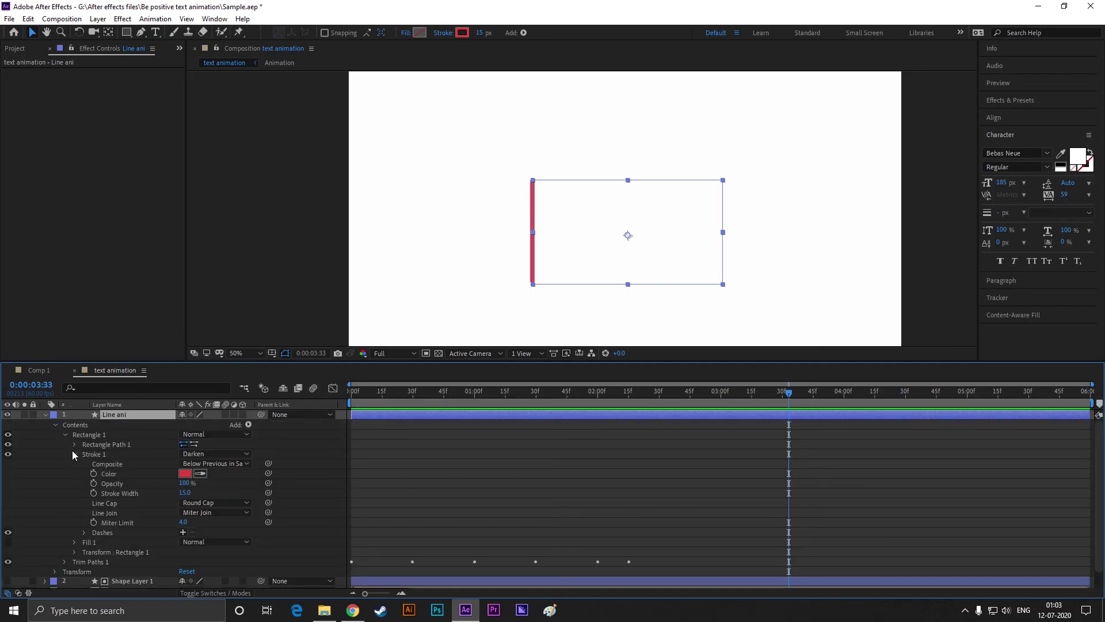
left_click(74, 454)
left_click(63, 484)
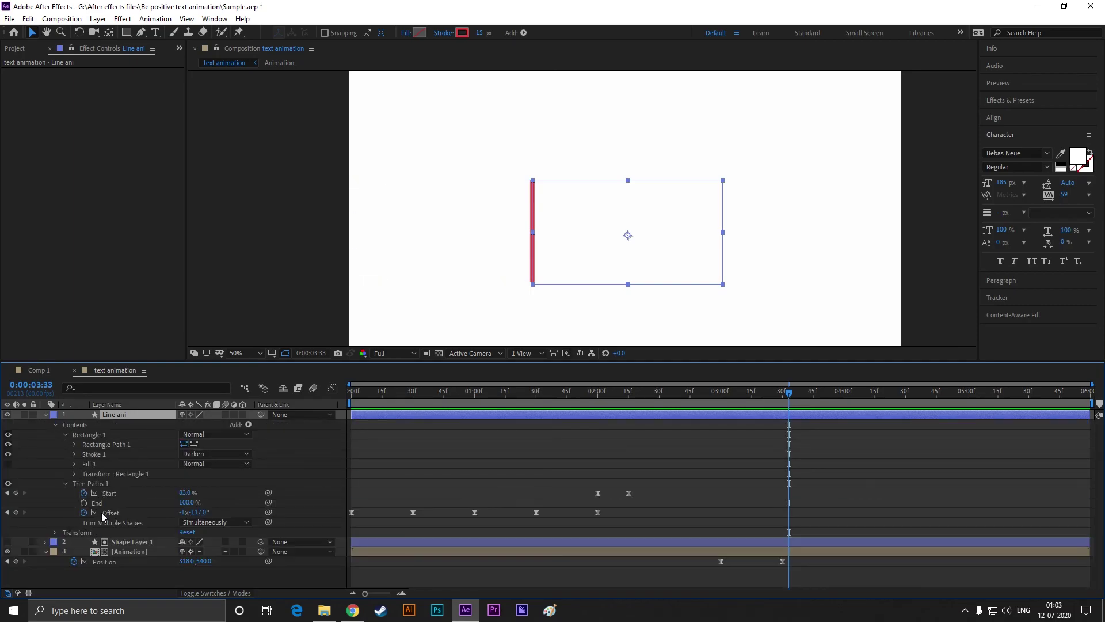
left_click(83, 503)
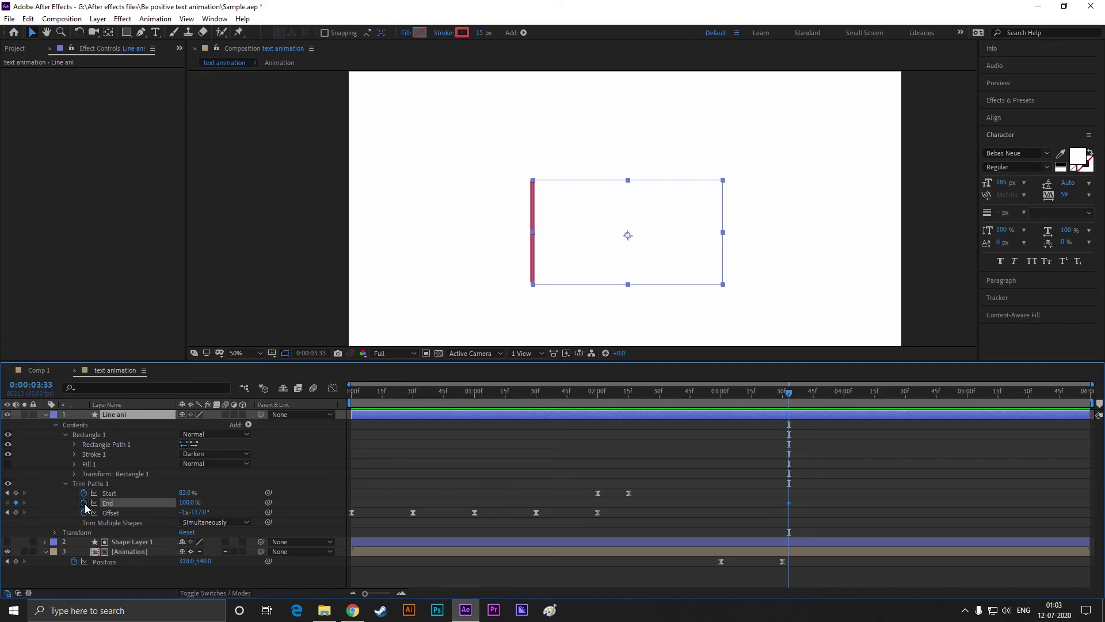
At 0:00:03:45, set the End value of Line ani's Trim Paths to 83%
left_click_drag(794, 395, 817, 395)
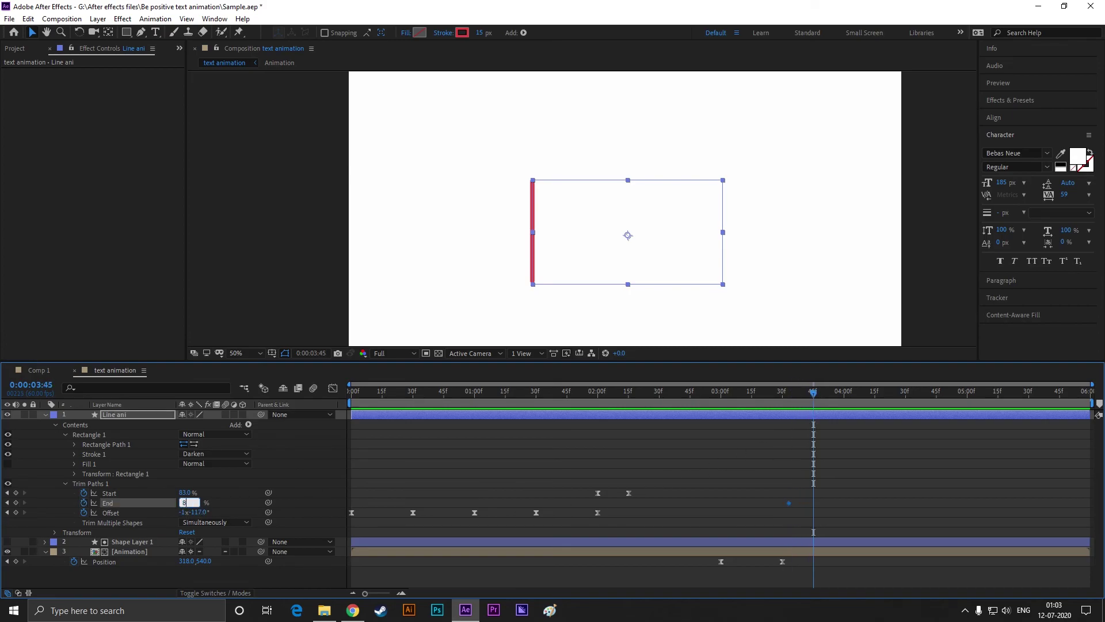
type("83")
key("Return")
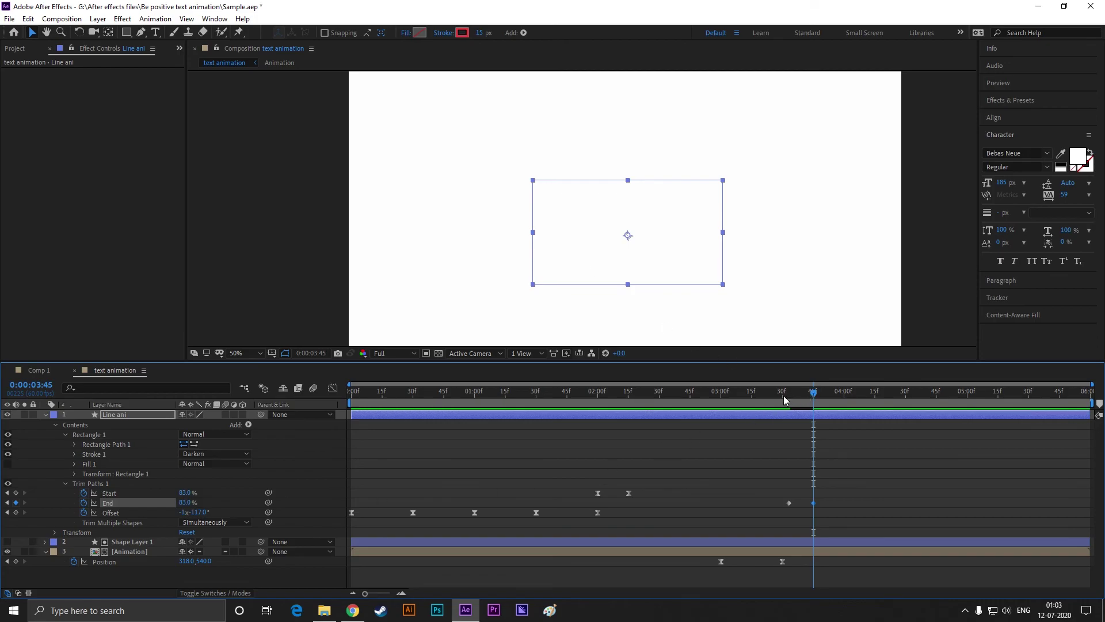
Apply Easy Ease to both End keyframes of Line ani's Trim Paths and preview the animation
left_click_drag(811, 395, 761, 395)
key("space")
key("space")
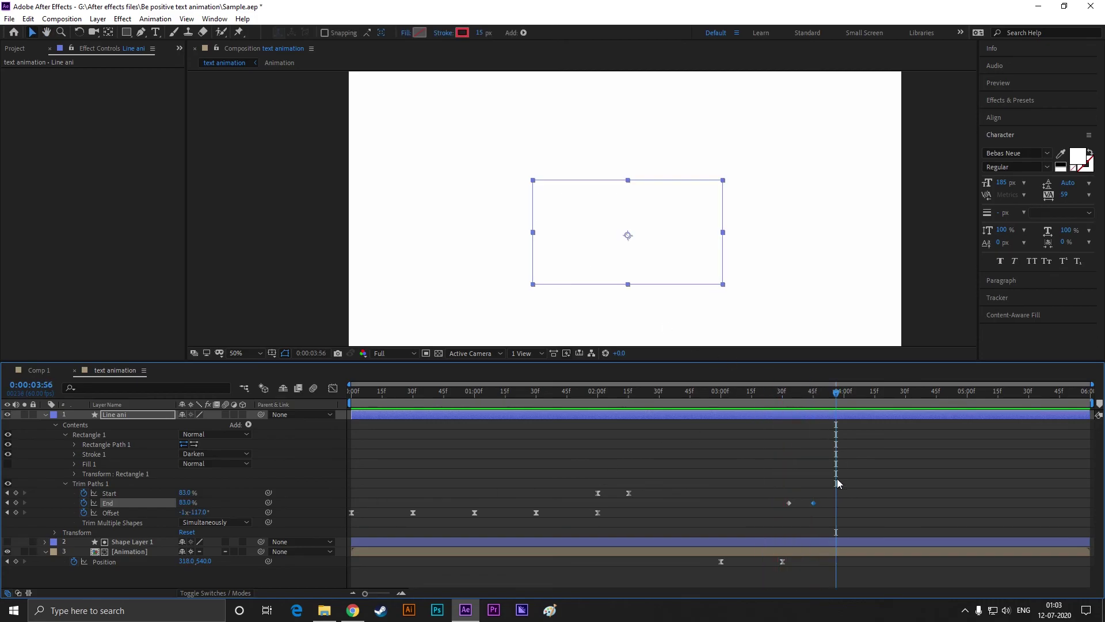
left_click_drag(827, 489, 765, 513)
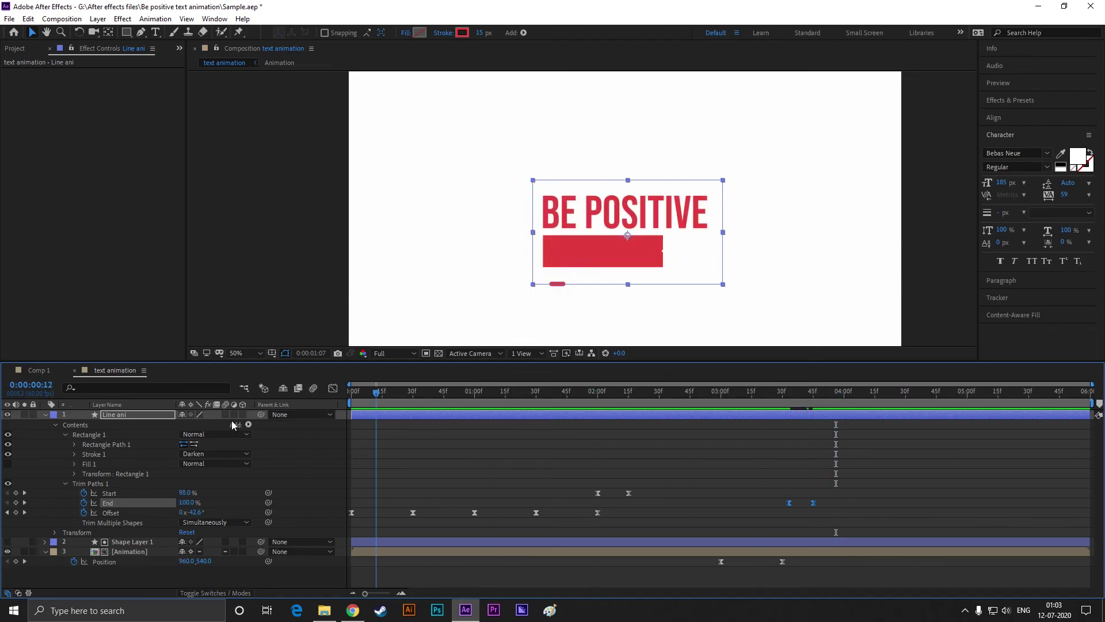
key("space")
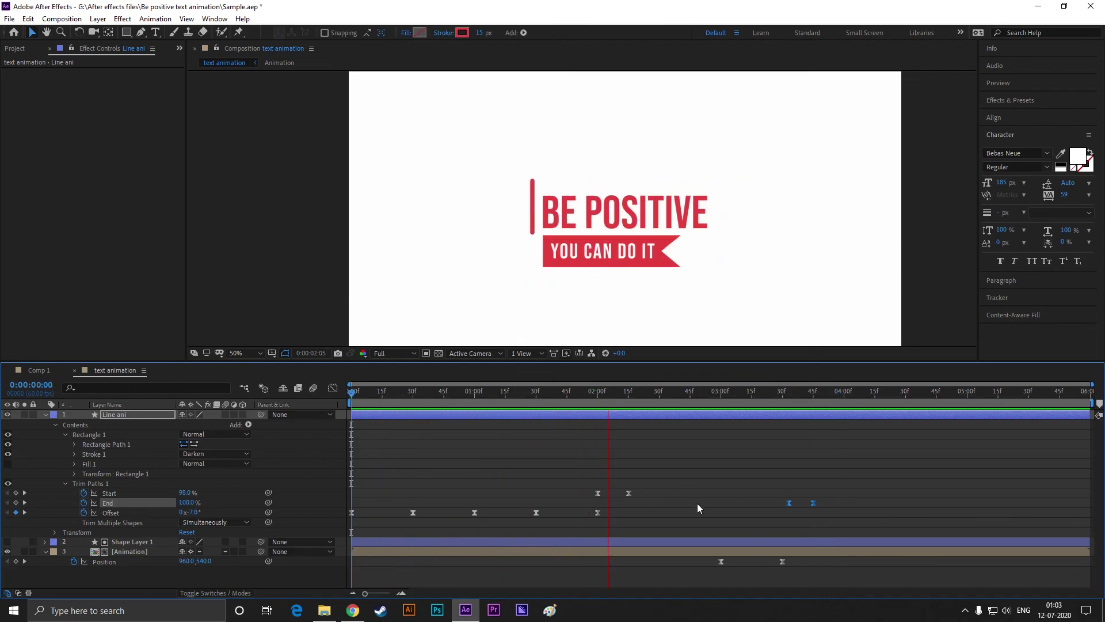
key("space")
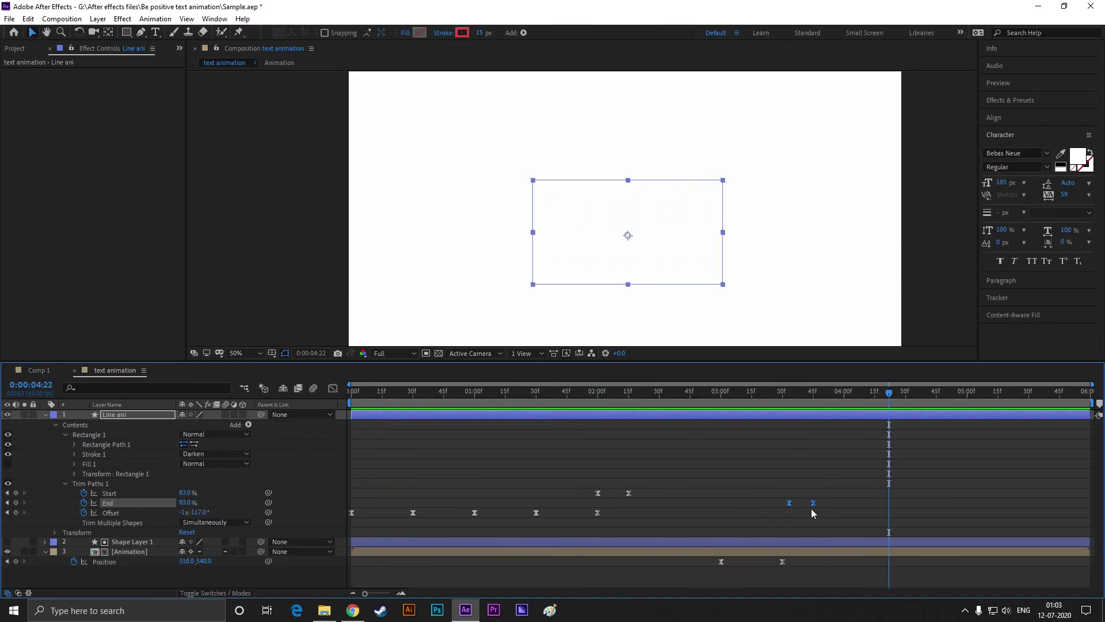
Shift both End keyframes earlier so the first aligns with the last Position keyframe at 0:00:03:30, and preview from the start
left_click_drag(792, 506, 783, 505)
left_click_drag(889, 394, 278, 416)
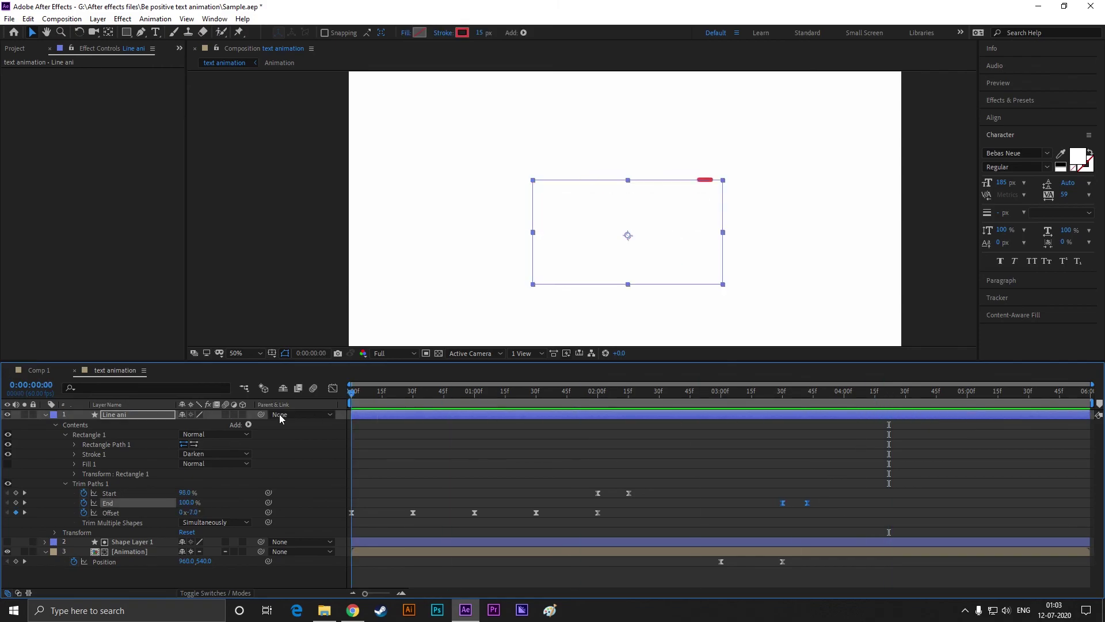
key("space")
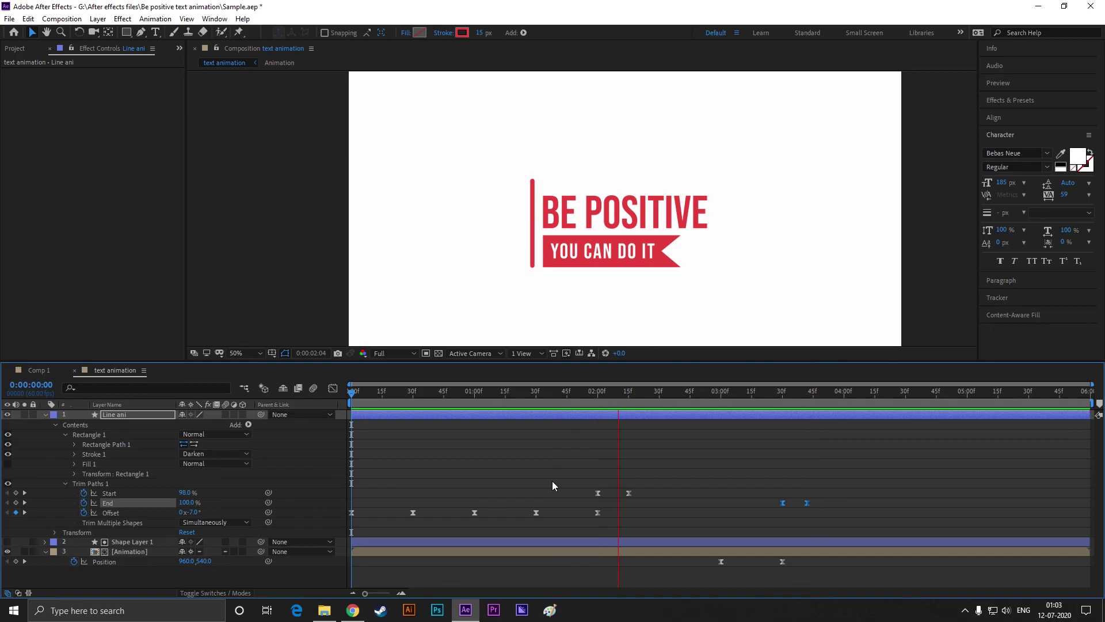